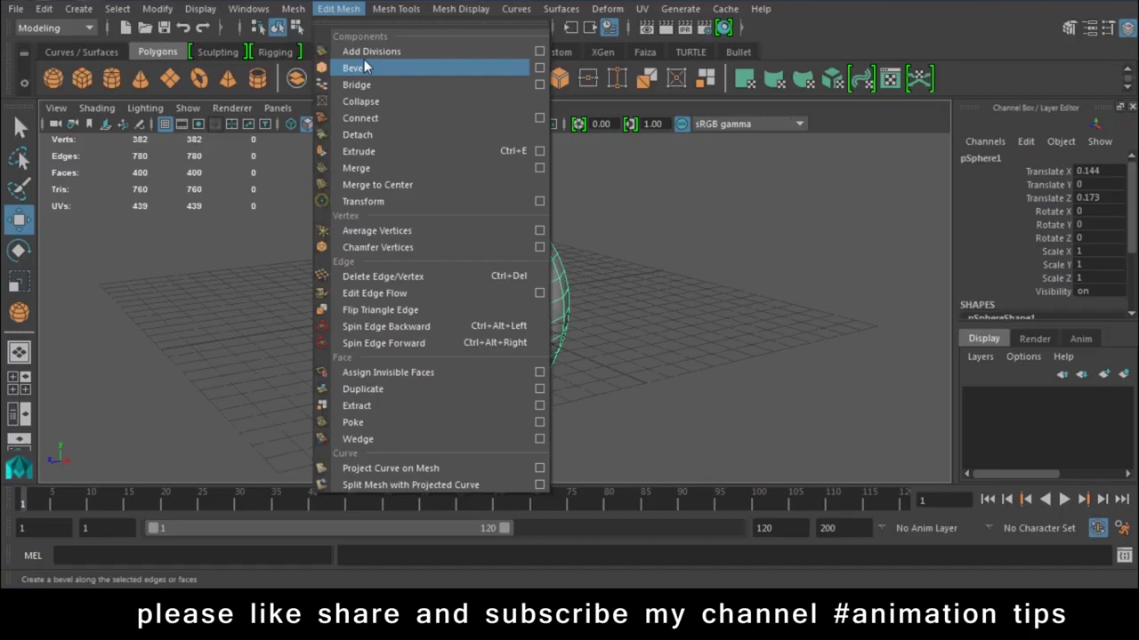
Reselect the sphere and dolly in close to its surface
left_click(668, 269)
left_click(508, 334)
right_click_drag(508, 334, 703, 524, "alt")
right_click_drag(574, 208, 583, 169)
Switch to Face mode, select a single face on the sphere and frame it with F
right_click_drag(374, 324, 432, 385, "alt")
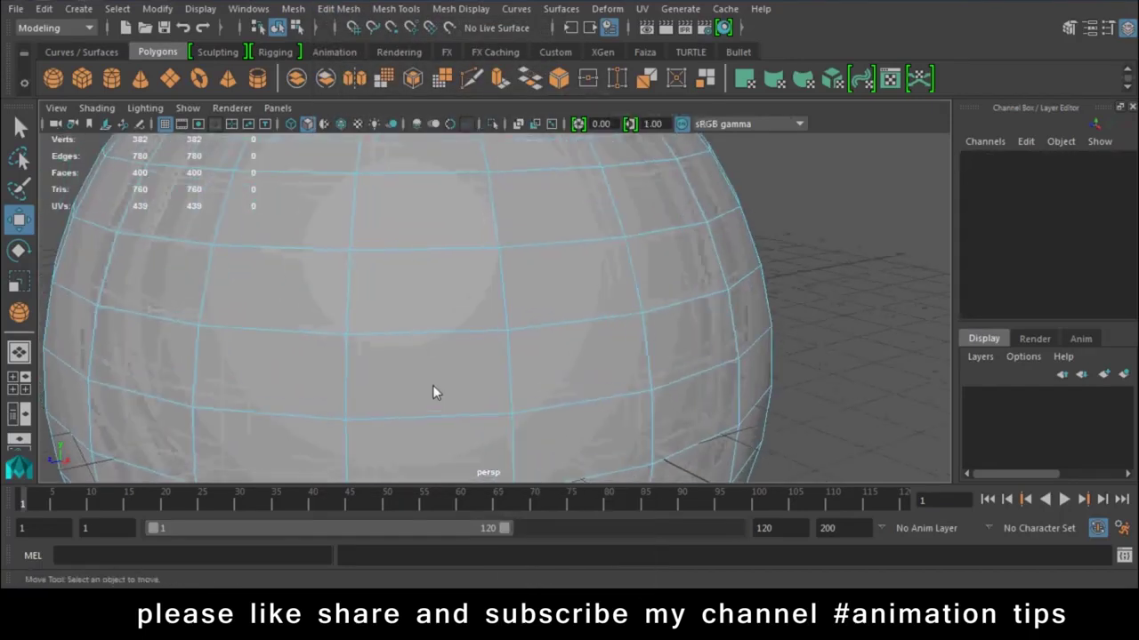
left_click(427, 298)
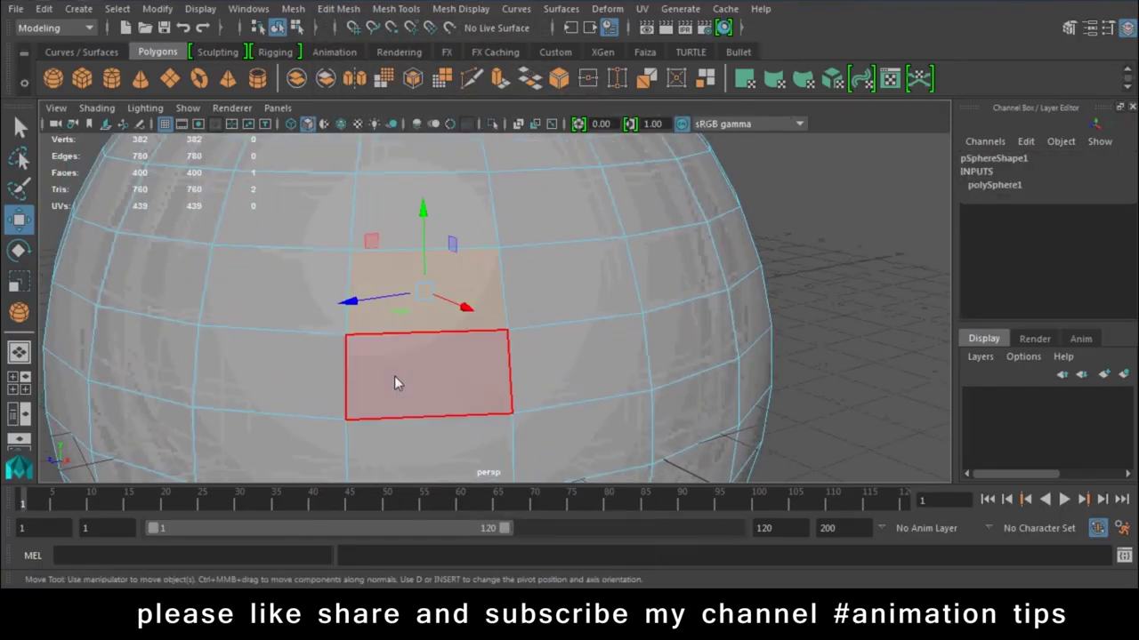
left_click(503, 282)
key("f")
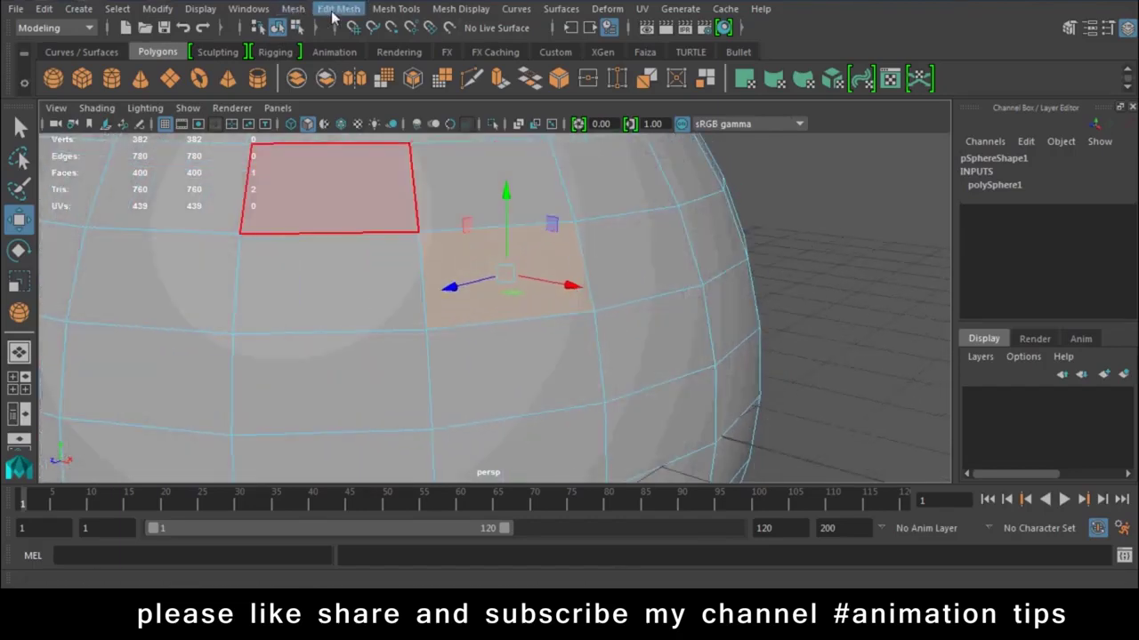
left_click(336, 8)
Try Add Divisions on the face as quads, inspect the result, then undo it
left_click(540, 52)
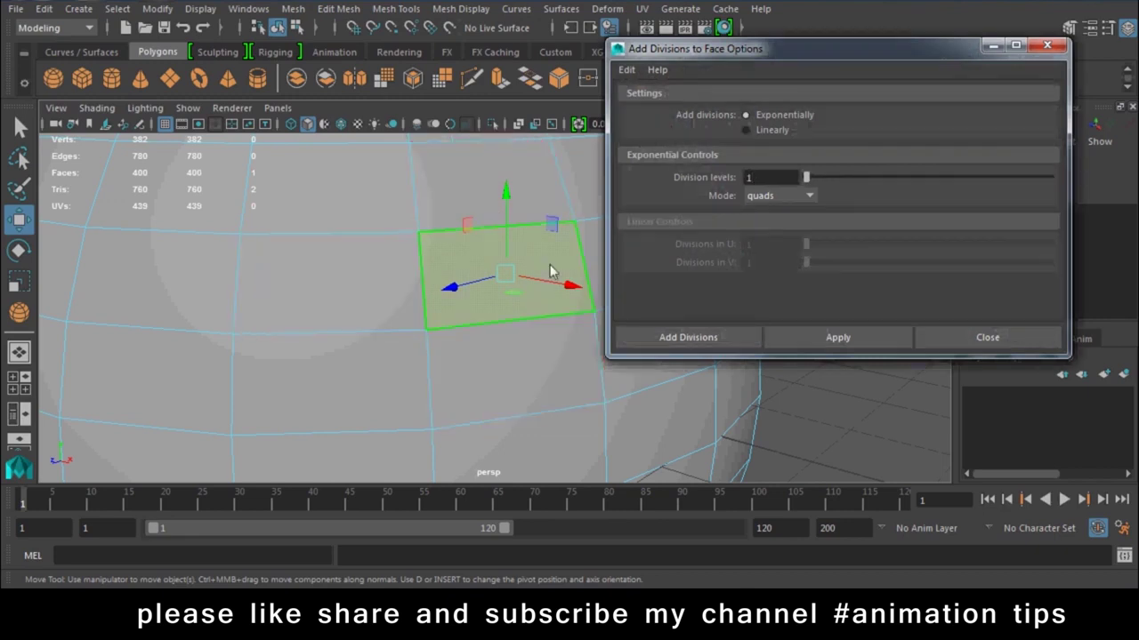
left_click(796, 339)
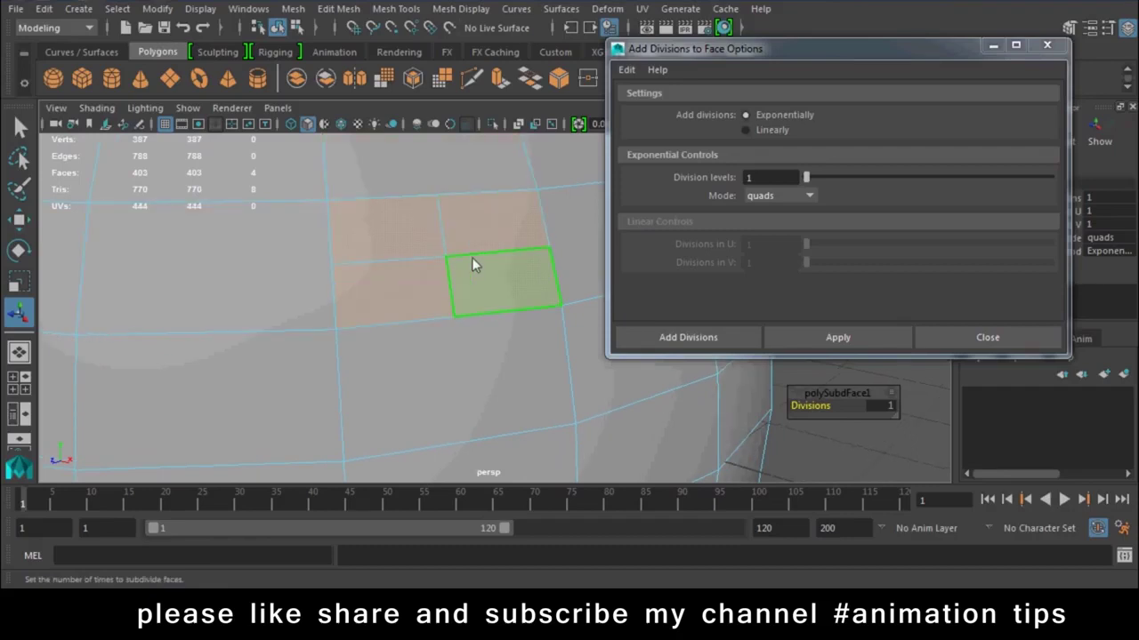
mouse_move(518, 246)
left_mouse_down("alt")
mouse_move(458, 382)
mouse_move(394, 330)
mouse_move(395, 230)
mouse_move(381, 274)
mouse_move(422, 279)
mouse_move(439, 356)
mouse_move(333, 320)
left_mouse_up("alt")
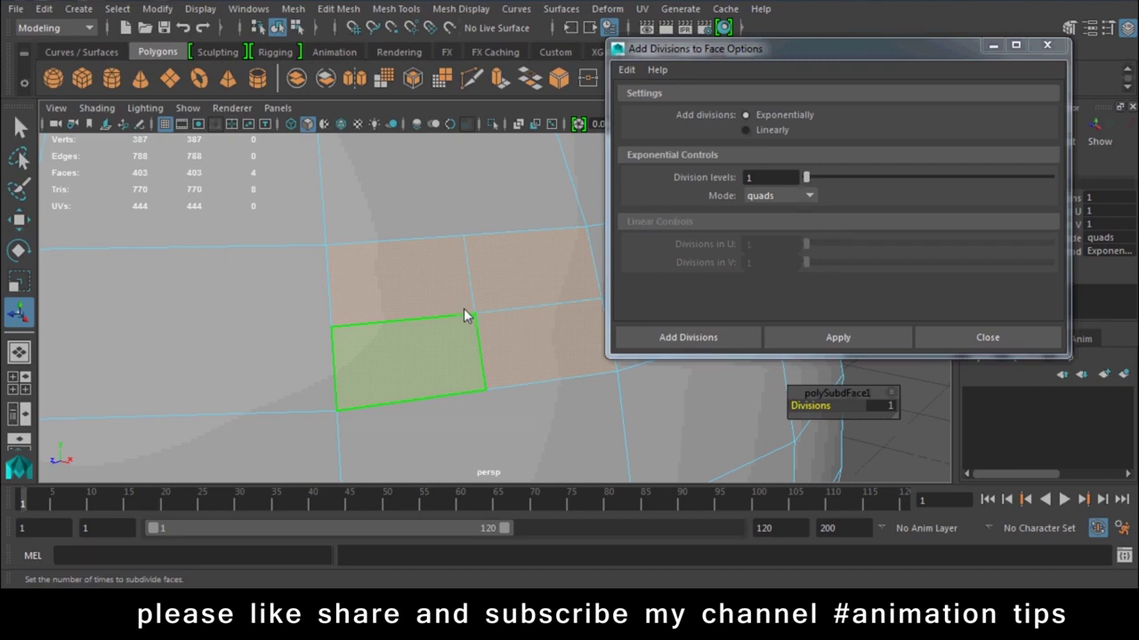
key("ctrl+z")
Set the Add Divisions mode to triangles and split the face into four triangles
left_click(809, 195)
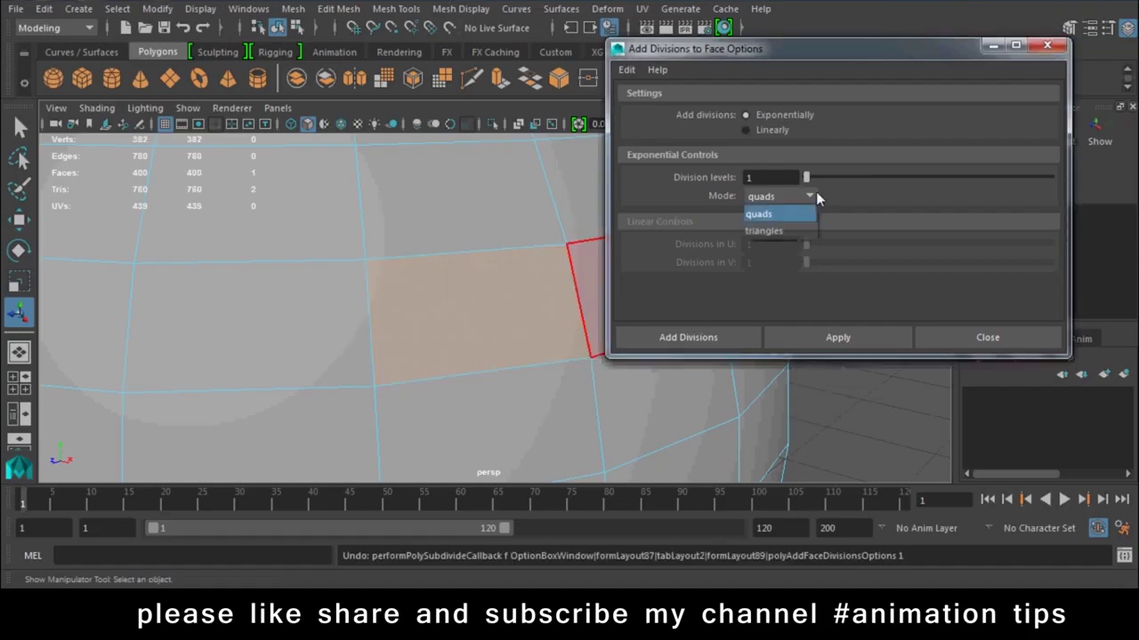
left_click(788, 229)
left_click(765, 198)
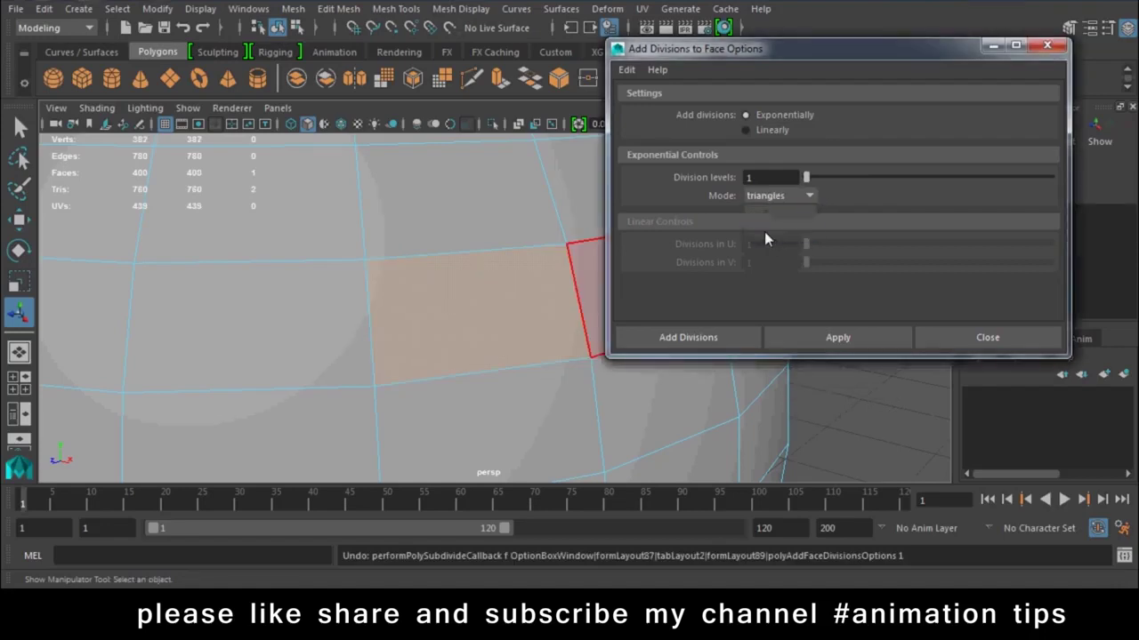
left_click(786, 339)
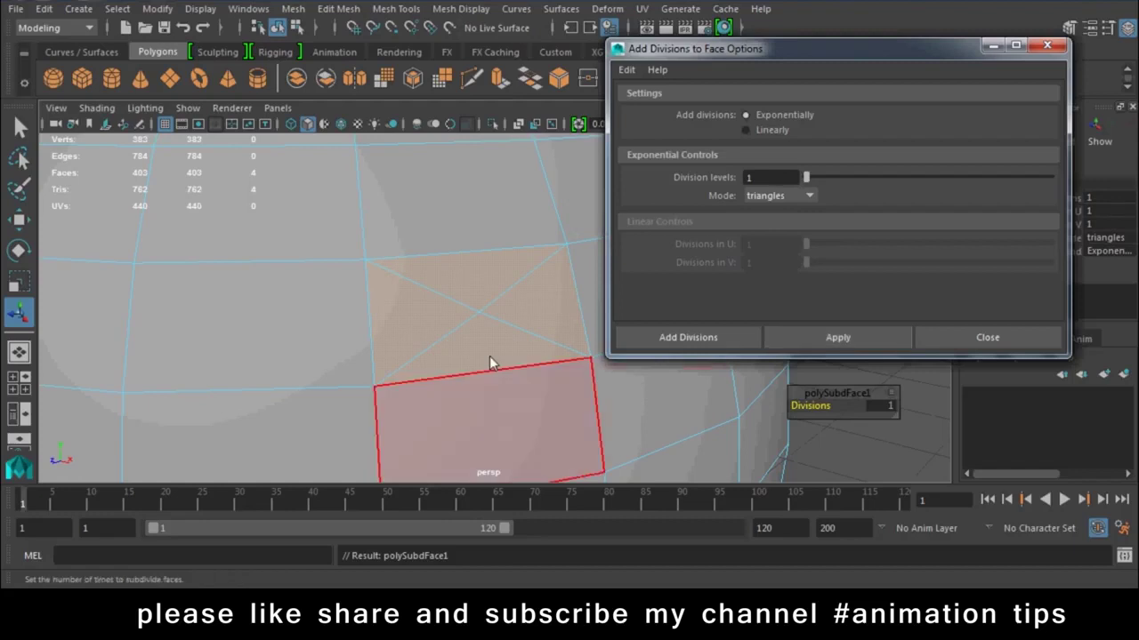
left_click_drag(432, 307, 464, 334, "alt")
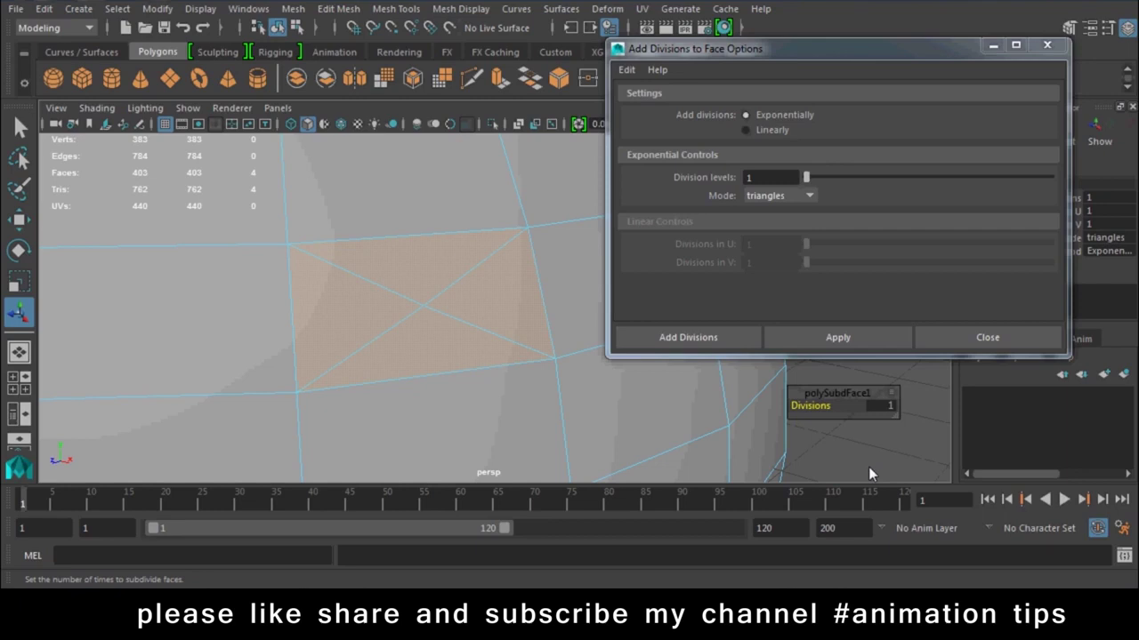
scroll(316, 267, "down", 5)
scroll(470, 365, "down", 3)
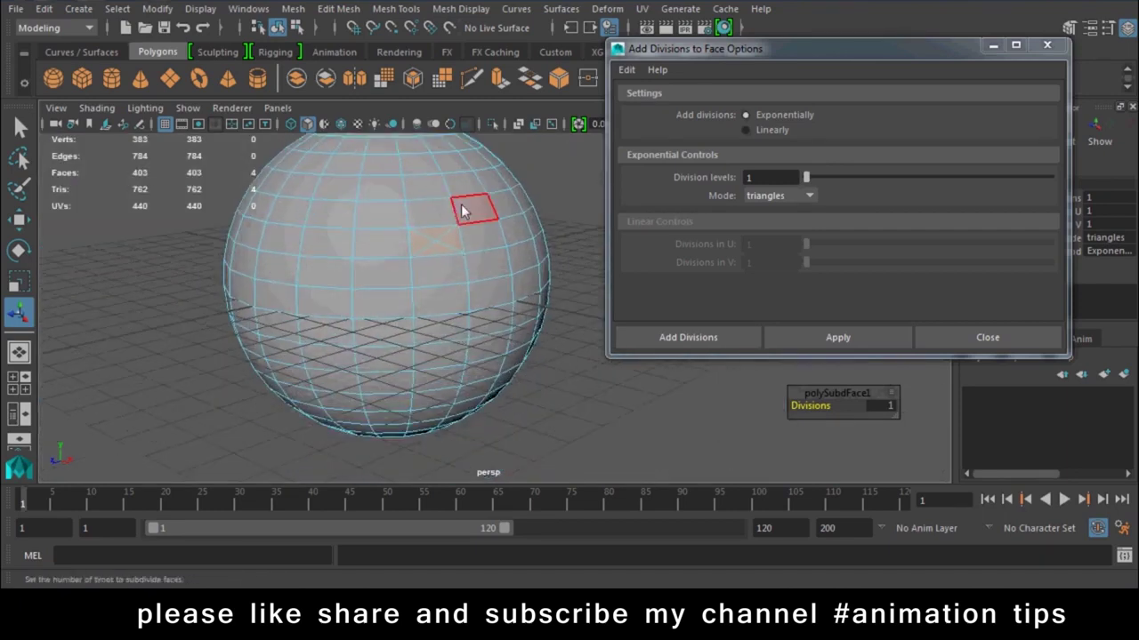
Delete the sphere and draw a polygon cube on the grid
left_click(428, 310)
key("Delete")
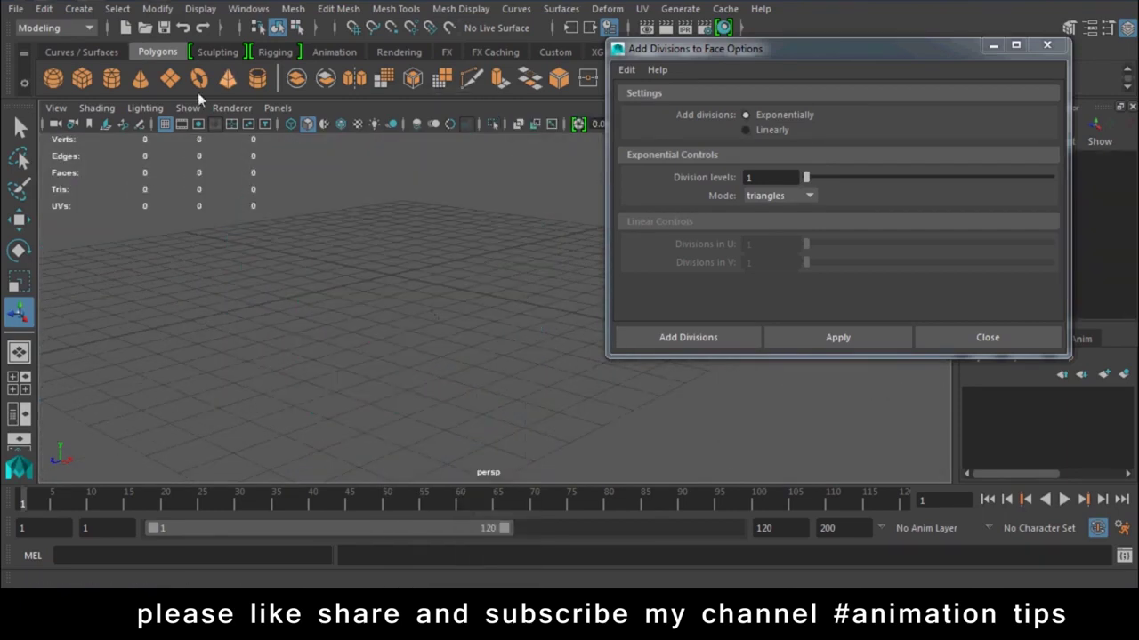
left_click(82, 79)
mouse_move(435, 239)
left_mouse_down()
mouse_move(372, 349)
mouse_move(374, 168)
left_mouse_up()
Divide the cube's top face with Add Divisions as triangles, then again as quads
right_click_drag(484, 229, 521, 188)
left_click(503, 226)
left_click_drag(460, 309, 520, 392, "alt")
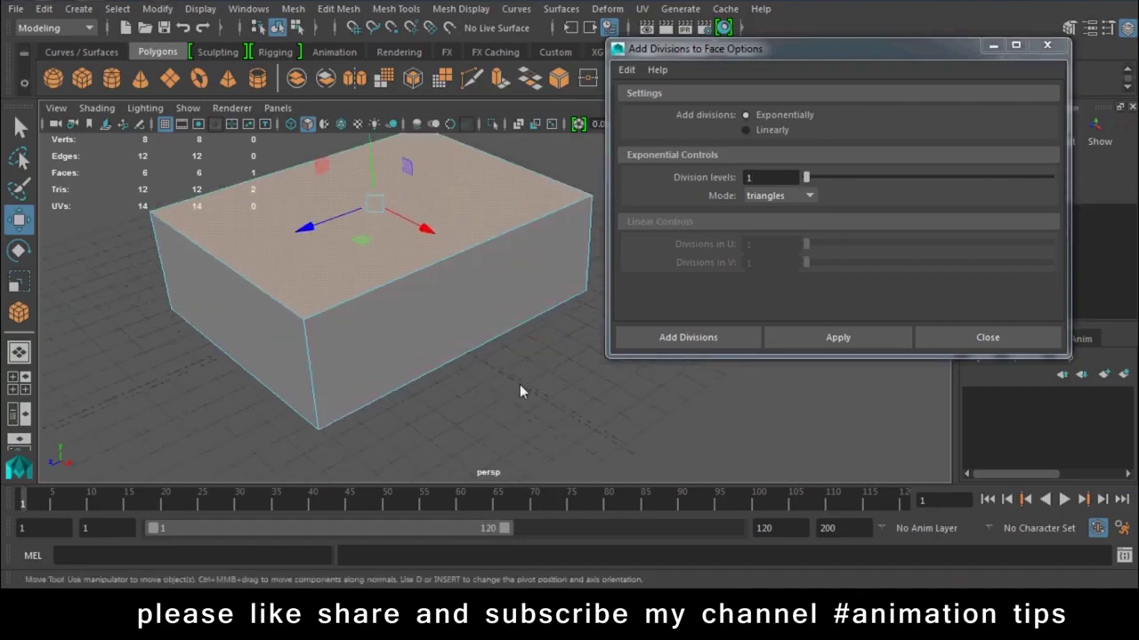
left_click(756, 200)
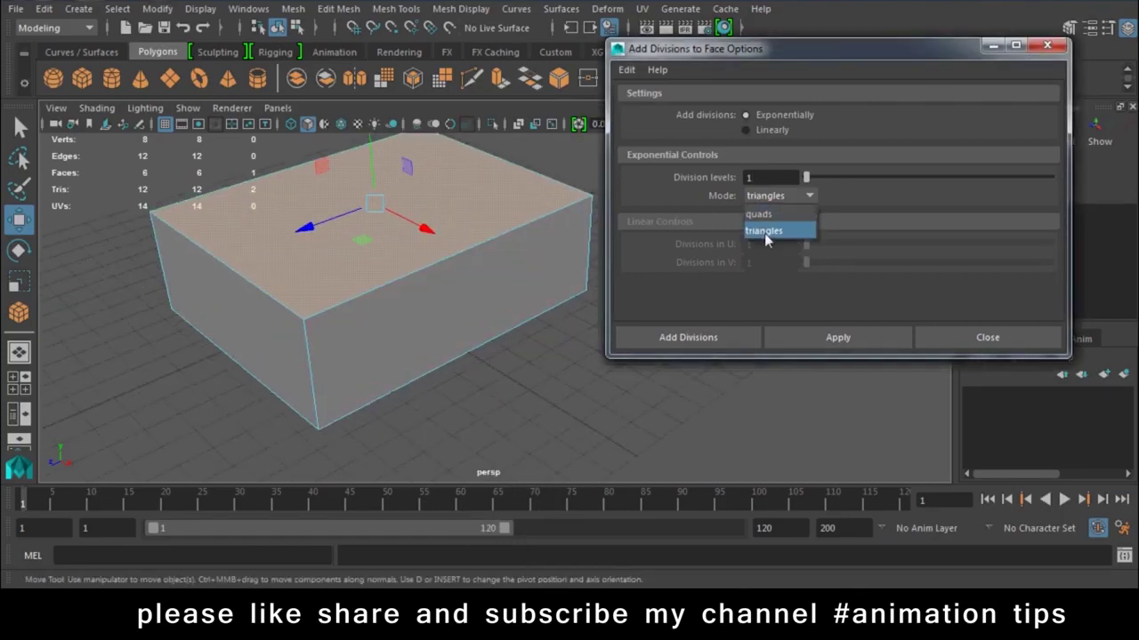
left_click(764, 233)
left_click(800, 338)
left_click(779, 195)
left_click(774, 211)
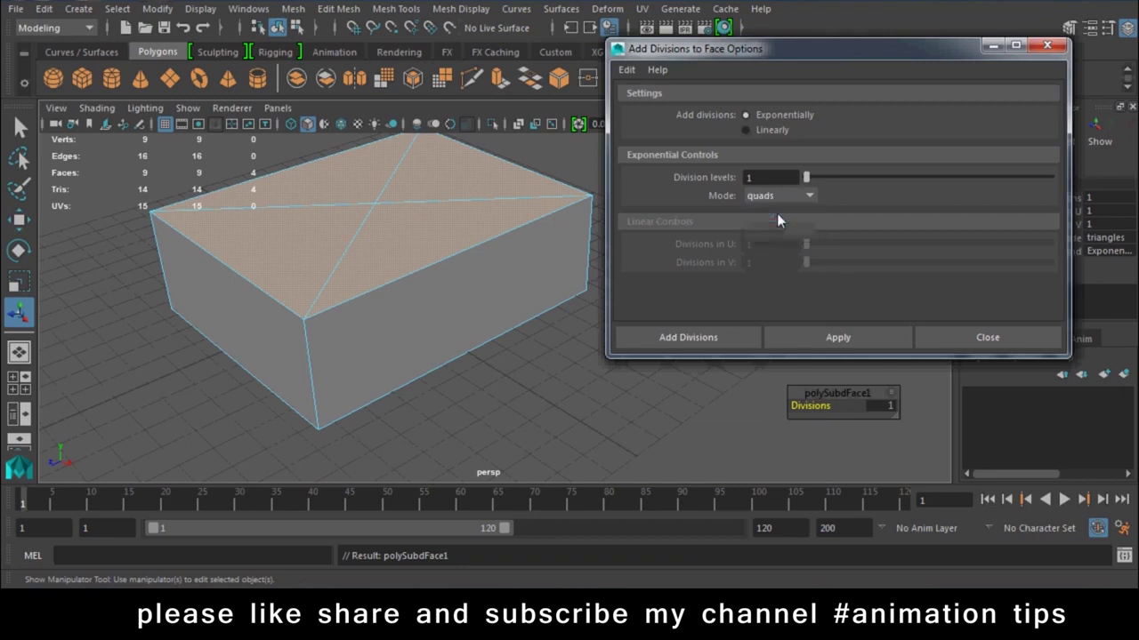
left_click(839, 344)
Select the four central top faces and extrude them with Ctrl+E
left_click_drag(284, 279, 470, 328, "alt")
right_click_drag(470, 328, 438, 374, "alt")
right_click_drag(463, 156, 469, 246)
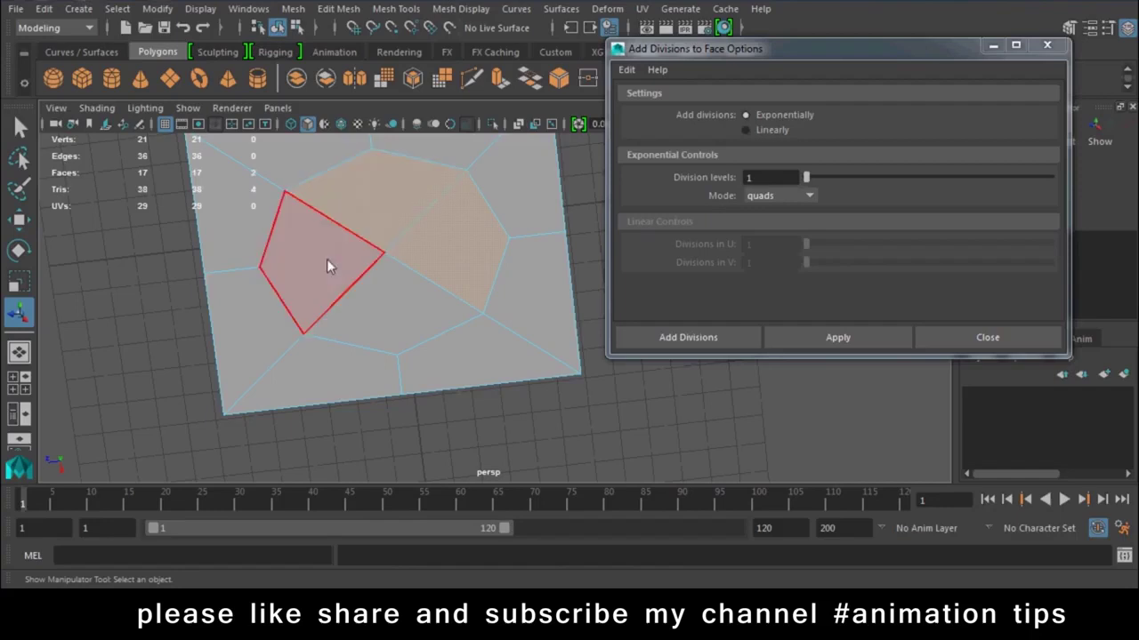
mouse_move(354, 394)
left_mouse_down("alt")
mouse_move(476, 312)
mouse_move(416, 421)
left_mouse_up("alt")
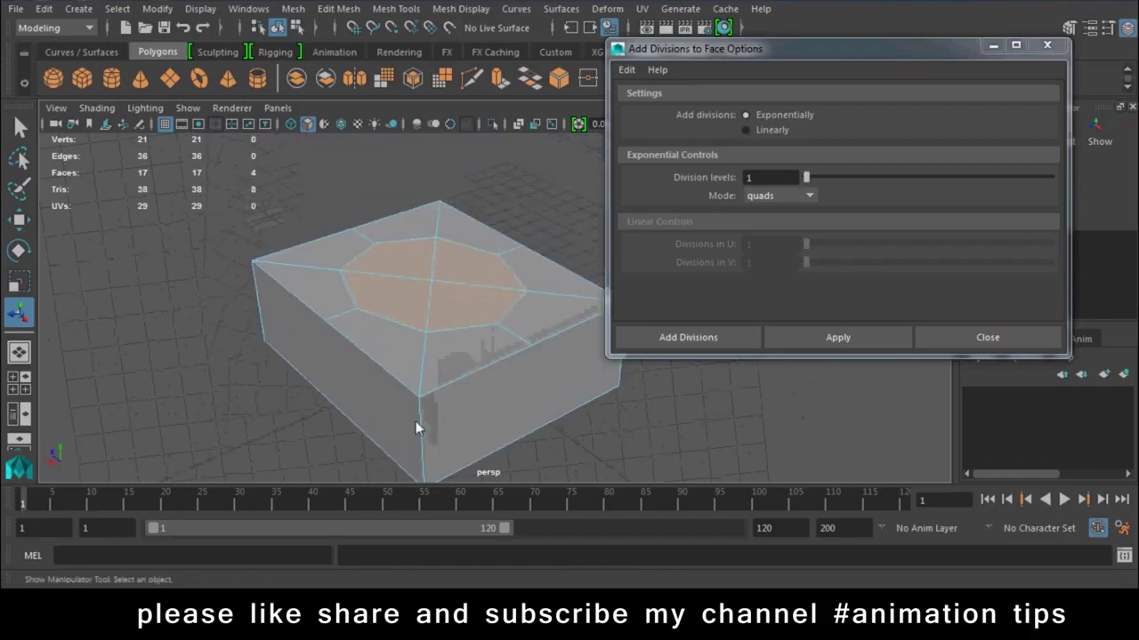
key("ctrl+e")
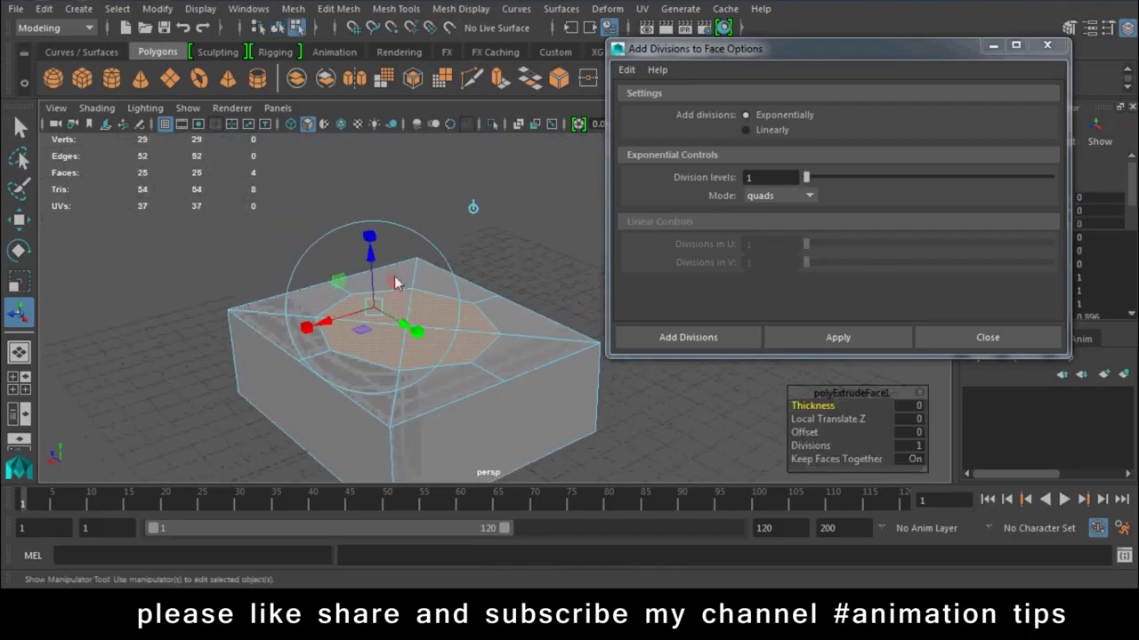
Pull the extruded centre faces up into a tall column and return to Object Mode
left_click_drag(394, 197, 398, 98)
mouse_move(409, 142)
right_mouse_down()
mouse_move(408, 270)
mouse_move(490, 118)
right_mouse_up()
left_click(581, 455)
From a top view, split the selected face into triangles with Add Divisions
mouse_move(457, 365)
left_mouse_down("alt")
mouse_move(325, 483)
mouse_move(424, 243)
mouse_move(515, 320)
mouse_move(465, 294)
mouse_move(469, 180)
left_mouse_up("alt")
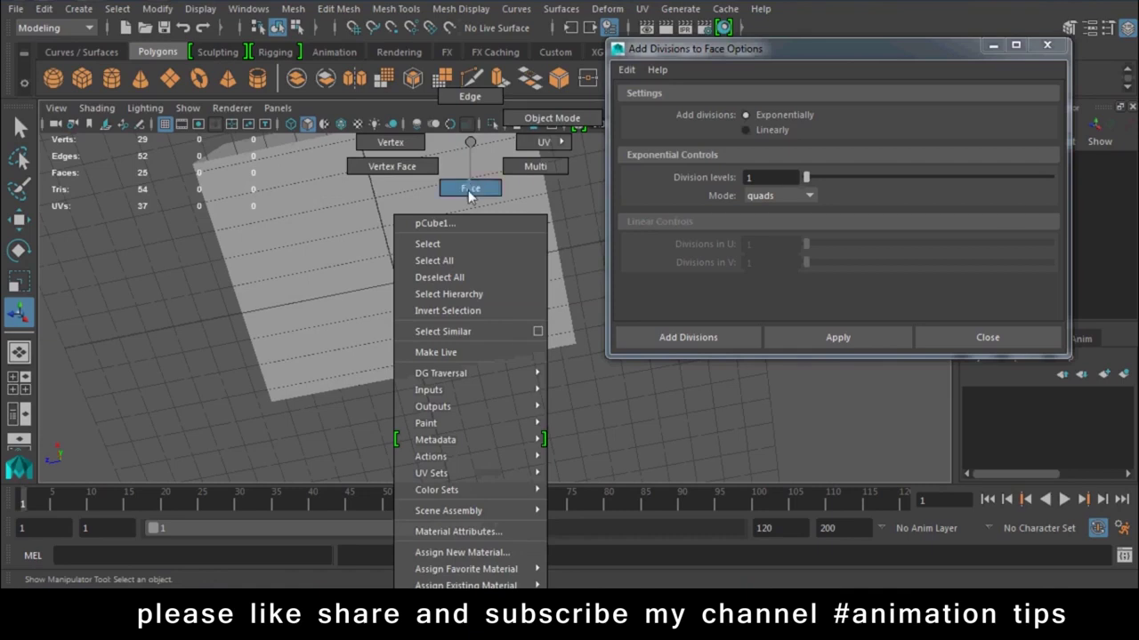
right_click_drag(470, 180, 470, 171)
left_click(781, 194)
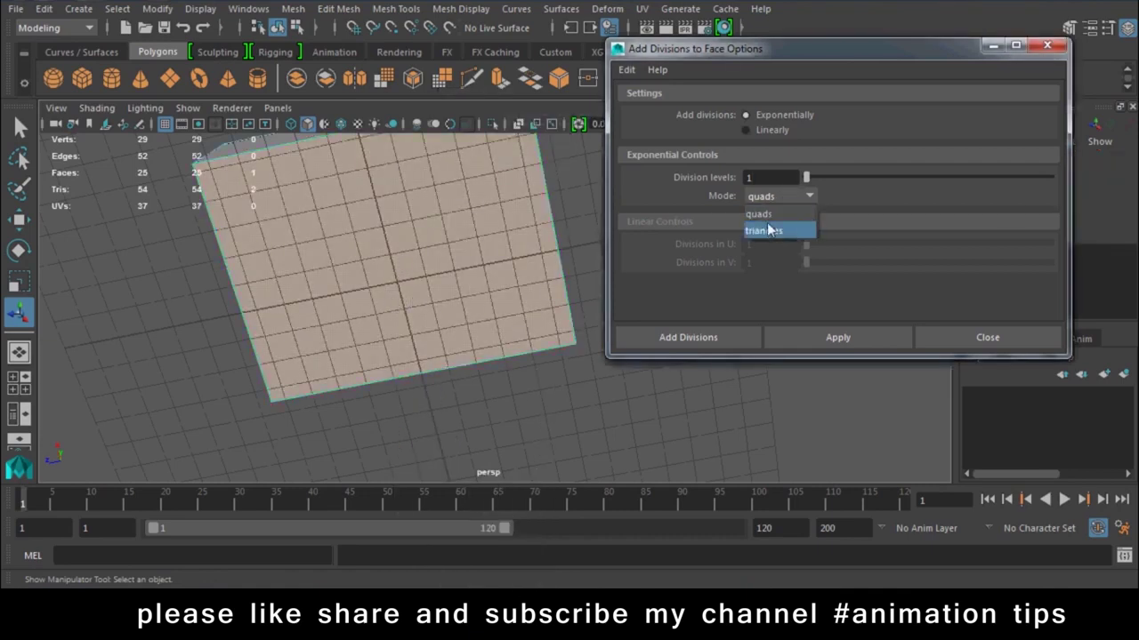
left_click(767, 228)
left_click(728, 345)
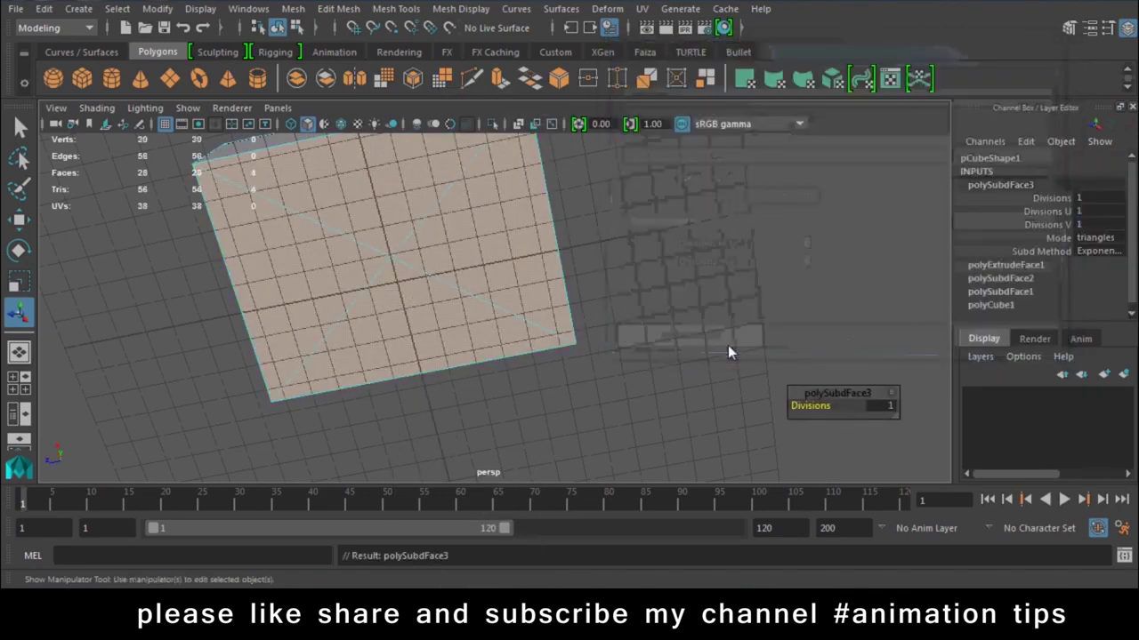
left_click(392, 9)
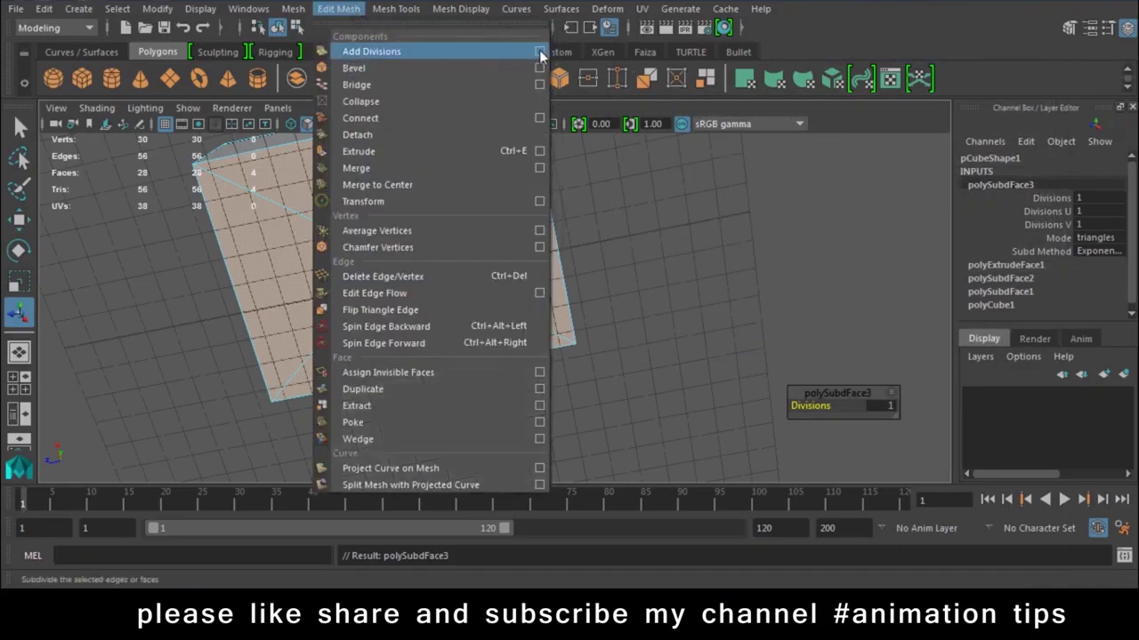
Subdivide the selected faces again with Add Divisions in quads mode
left_click(539, 51)
left_click(781, 195)
left_click(771, 214)
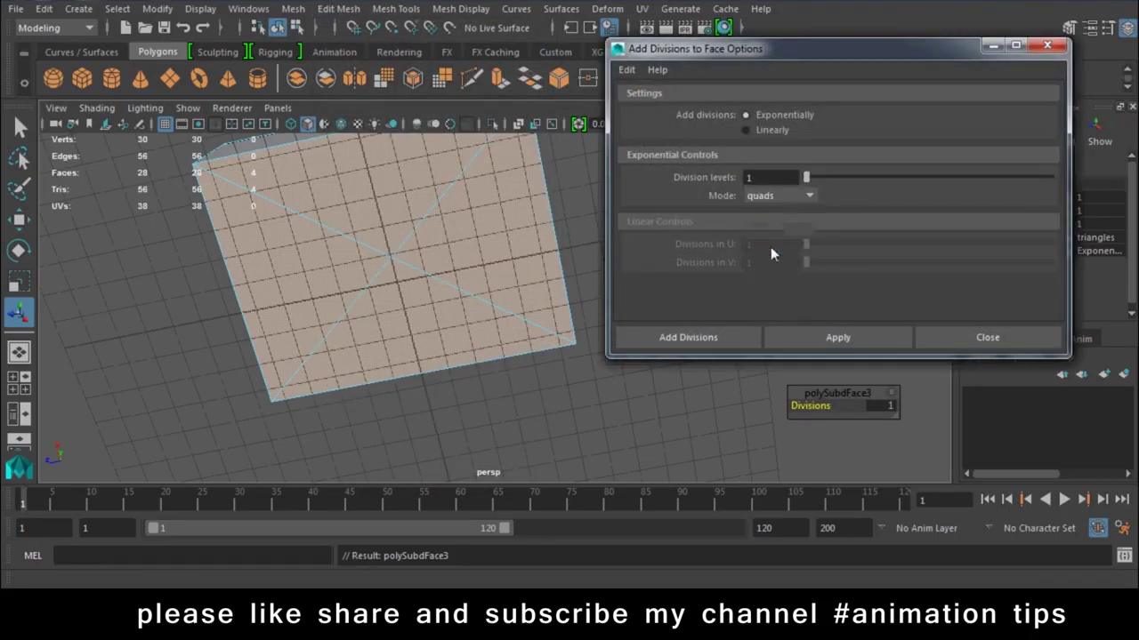
left_click(702, 337)
Extrude the central top faces and pull them out into a long extension
left_click_drag(421, 369, 436, 270, "alt")
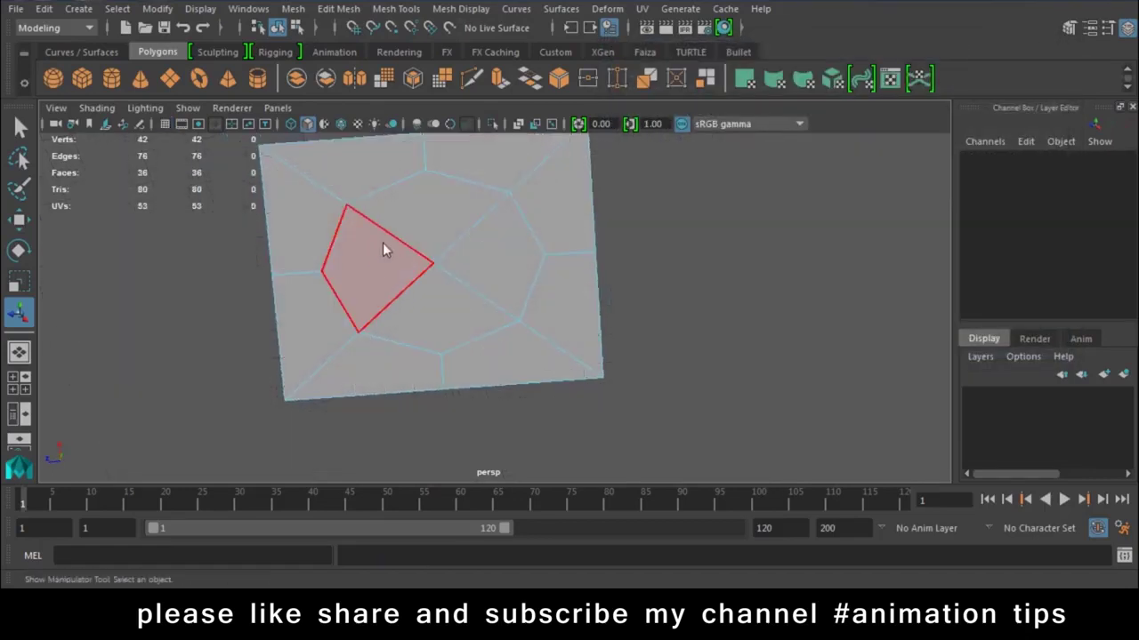
left_click(382, 243)
left_click(465, 244, "shift")
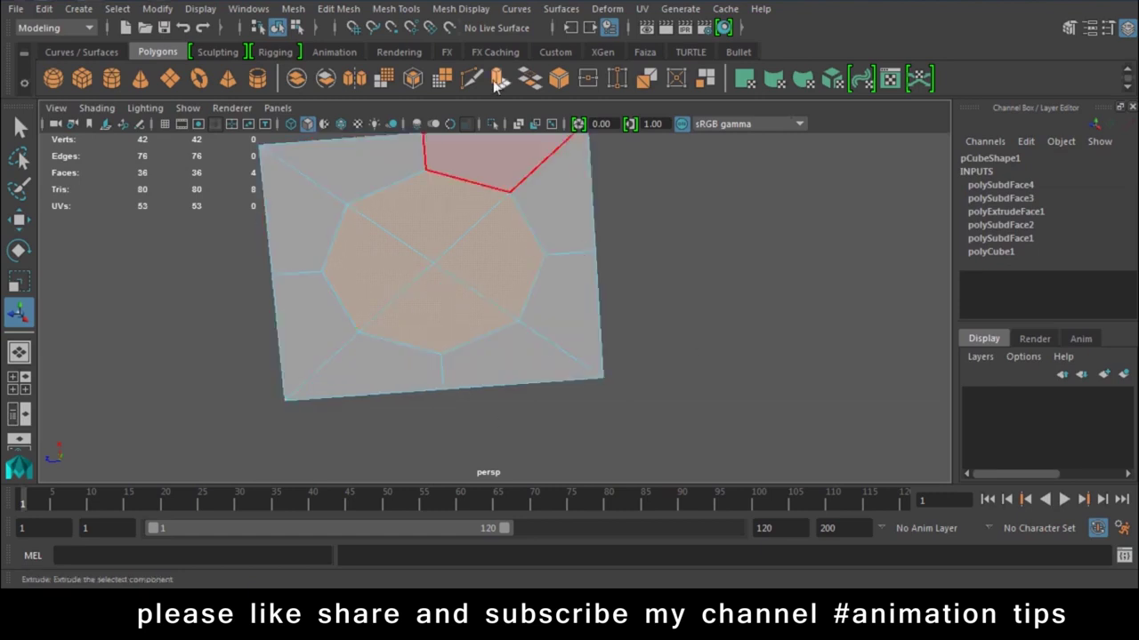
key("ctrl+e")
left_click_drag(566, 302, 481, 362, "alt")
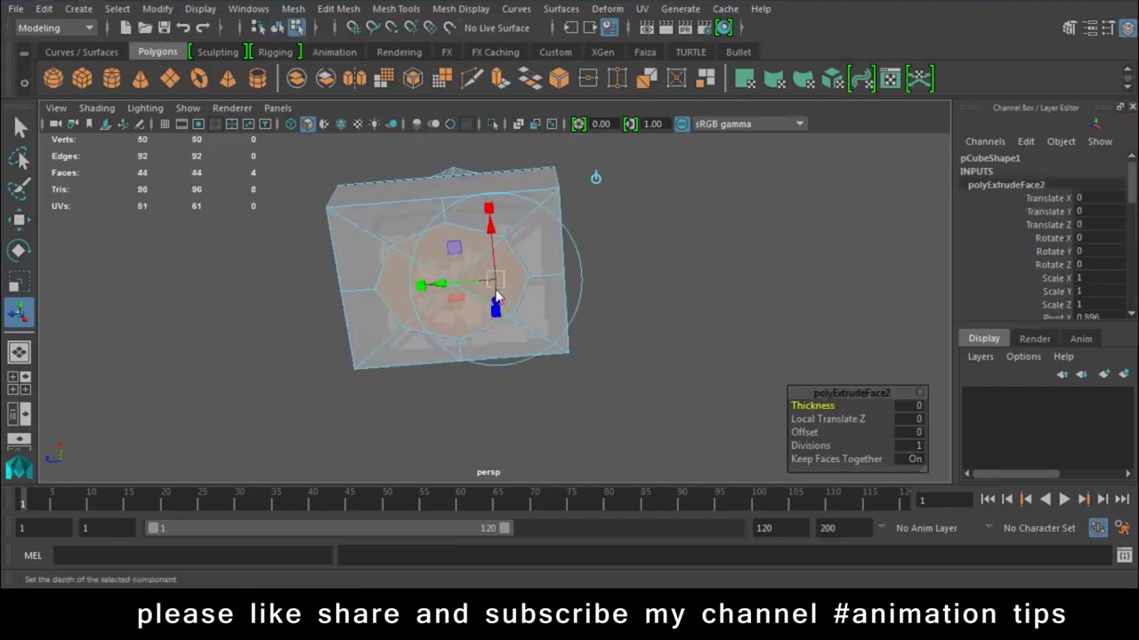
left_click_drag(495, 303, 495, 450)
Return to Object Mode, select the cross-shaped test mesh and delete it
mouse_move(460, 142)
right_mouse_down()
mouse_move(459, 234)
mouse_move(542, 117)
right_mouse_up()
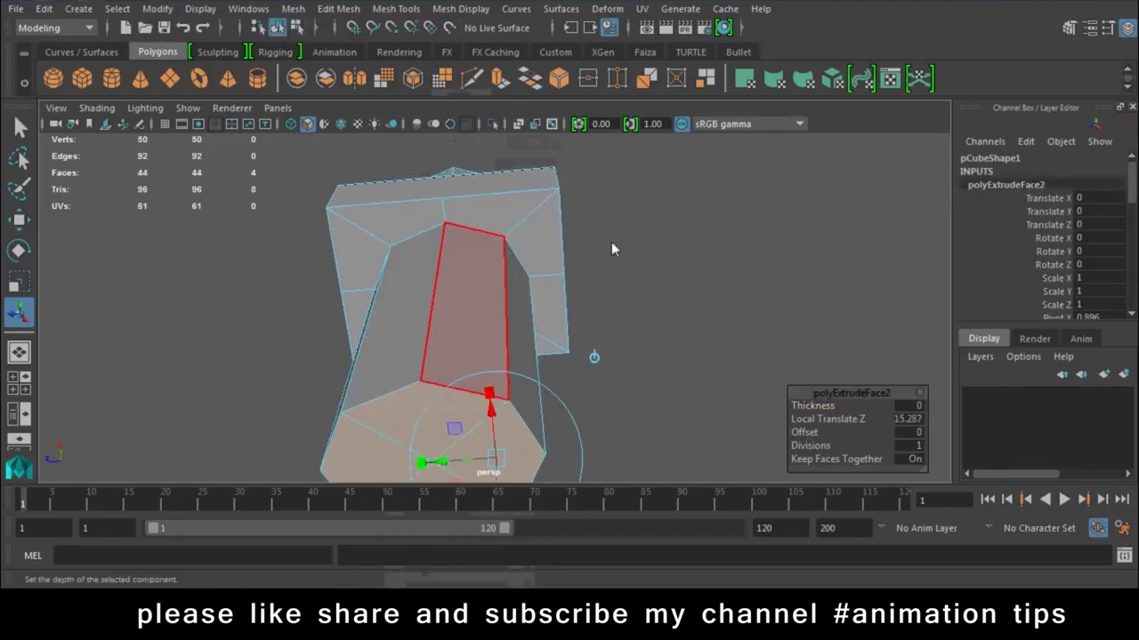
left_click(611, 242)
mouse_move(611, 242)
left_mouse_down("alt")
mouse_move(537, 359)
mouse_move(498, 349)
left_mouse_up("alt")
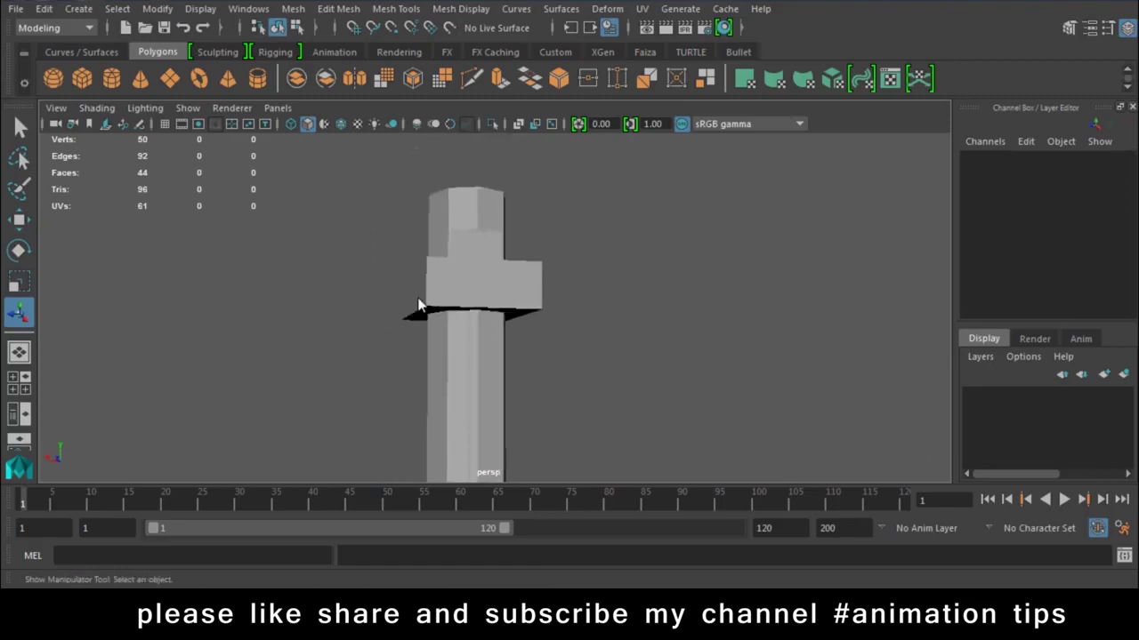
left_click_drag(661, 246, 373, 515)
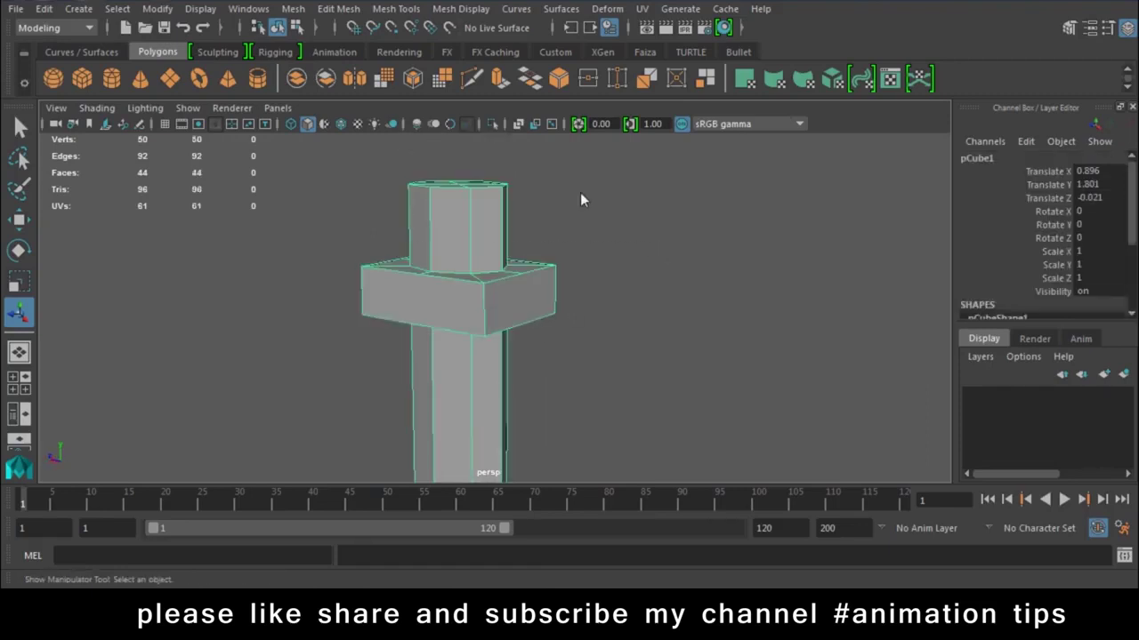
key("Delete")
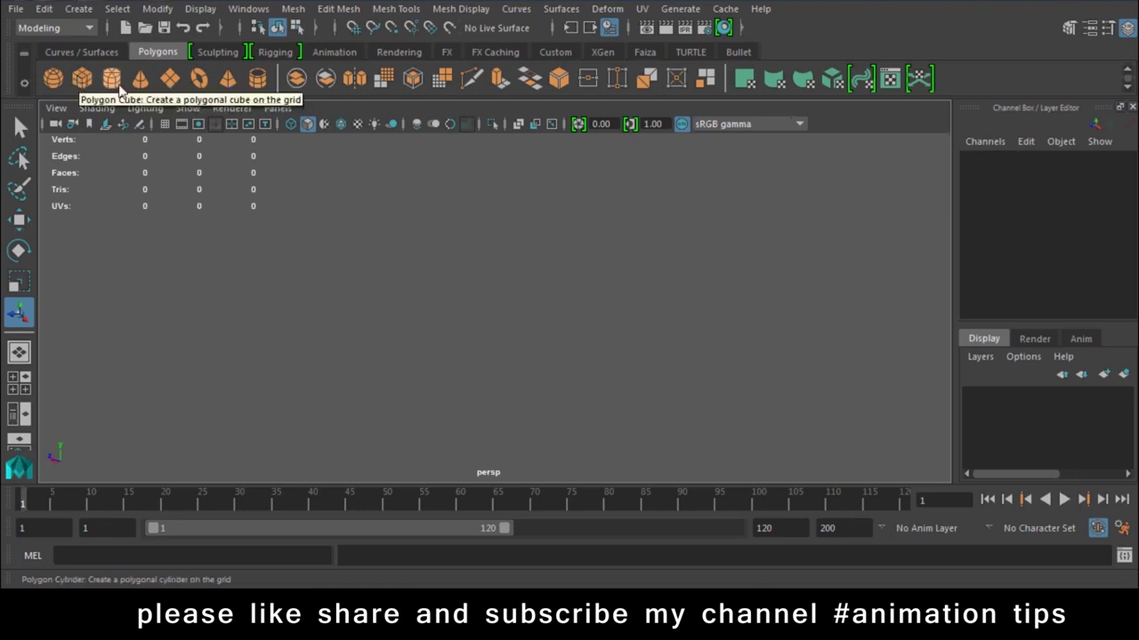
Show the grid and drag out a polygon box about 8.491 × 3.454 × 8.073
left_click(165, 124)
left_click(80, 78)
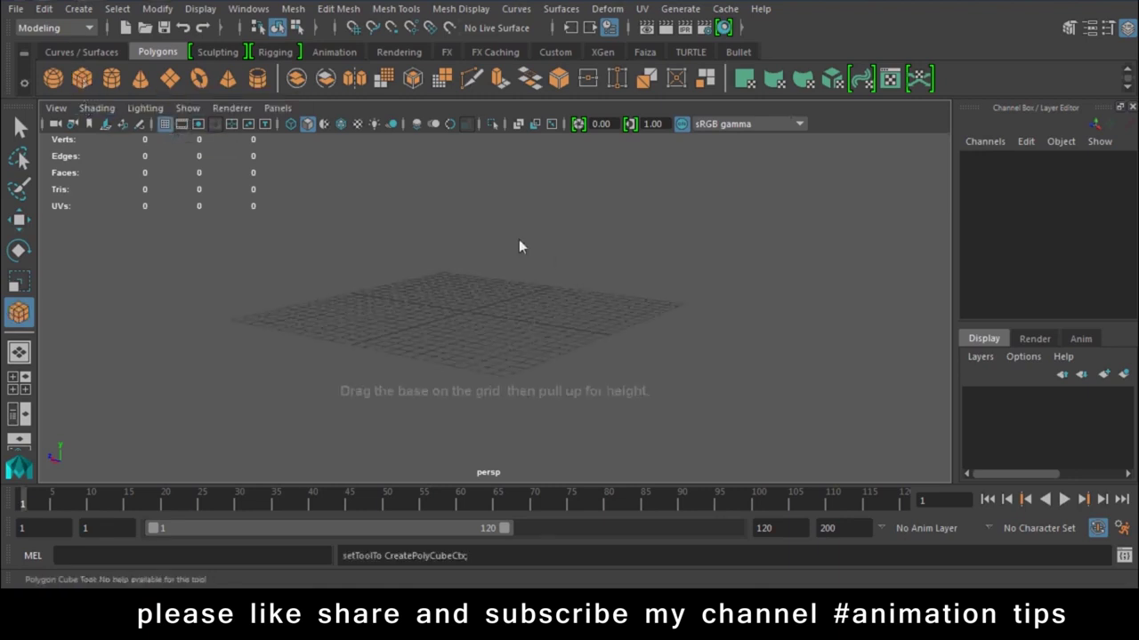
mouse_move(471, 234)
left_mouse_down()
mouse_move(424, 387)
mouse_move(432, 231)
left_mouse_up()
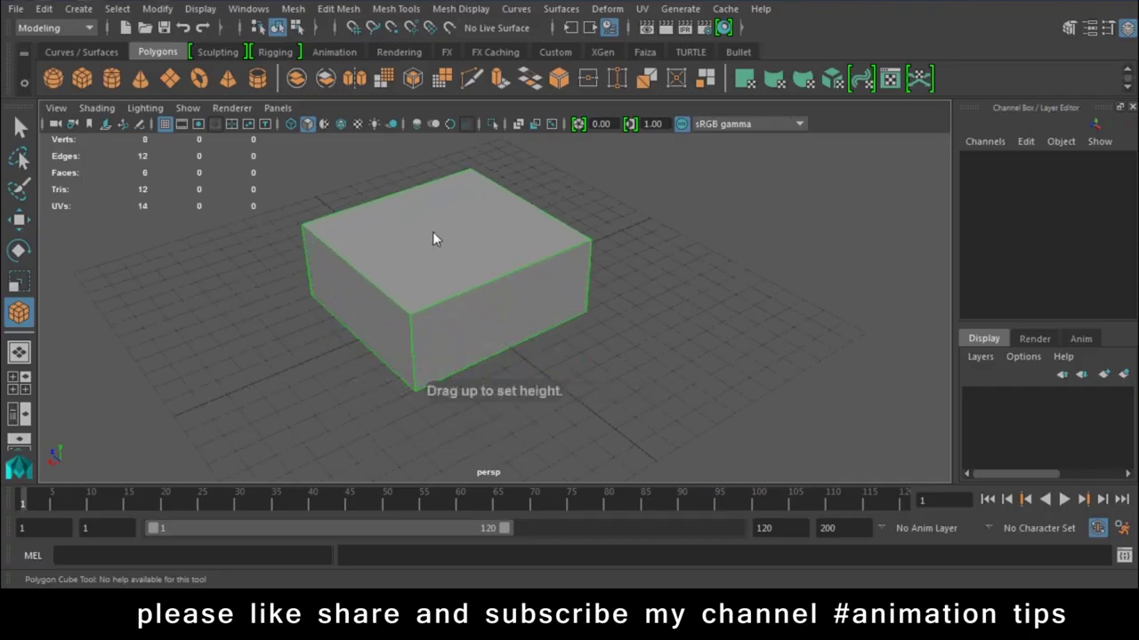
Set the box's subdivisions to 7 in width and depth and 3 in height
scroll(1024, 236, "down", 3)
scroll(1024, 236, "down", 2)
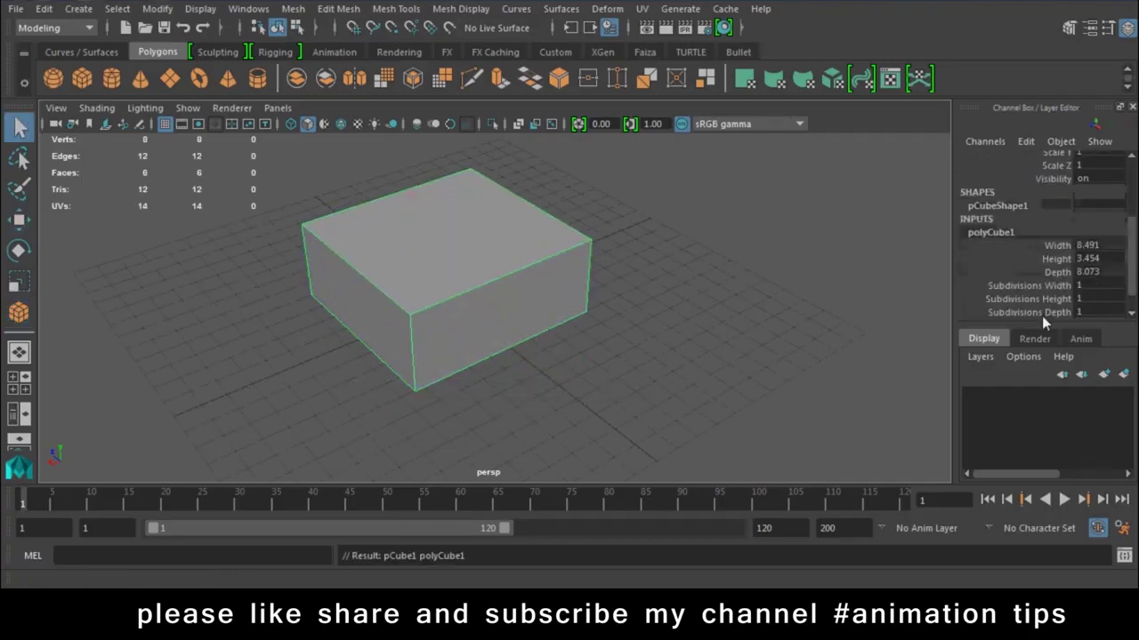
scroll(1059, 258, "down", 1)
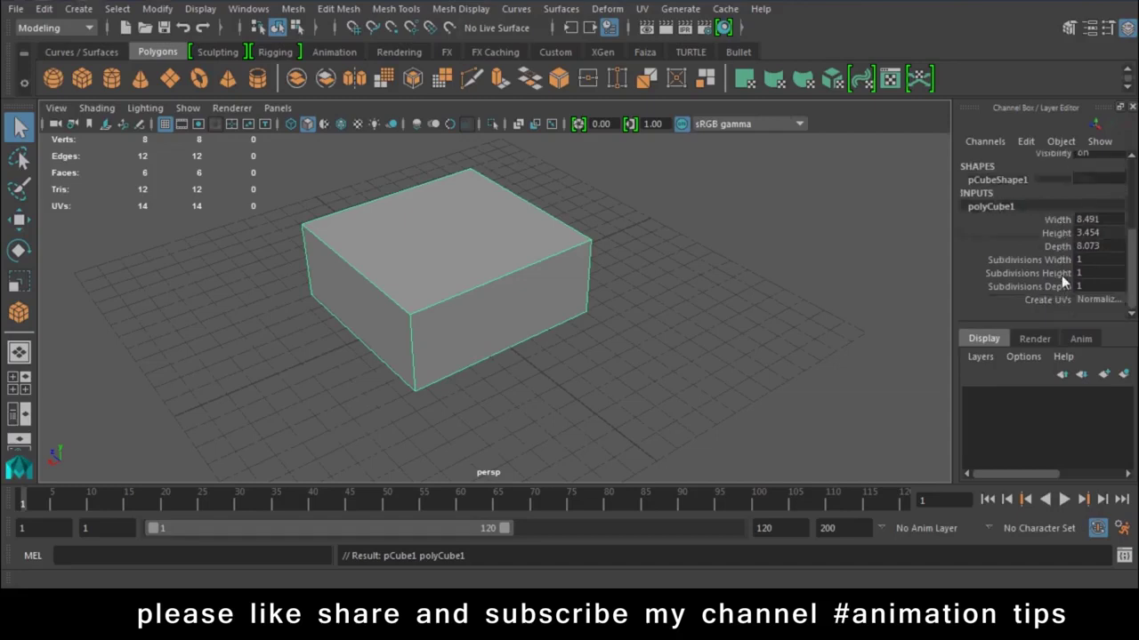
left_click(1063, 261)
left_click(1059, 287, "ctrl")
mouse_move(622, 302)
middle_mouse_down()
mouse_move(696, 305)
mouse_move(686, 302)
middle_mouse_up()
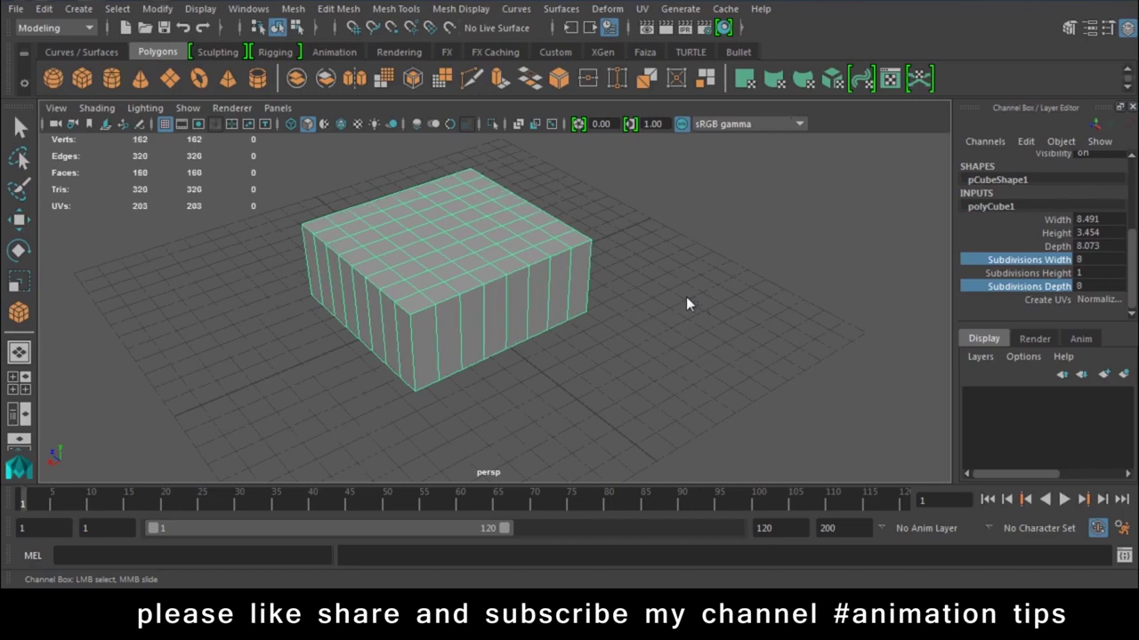
left_click(1034, 274)
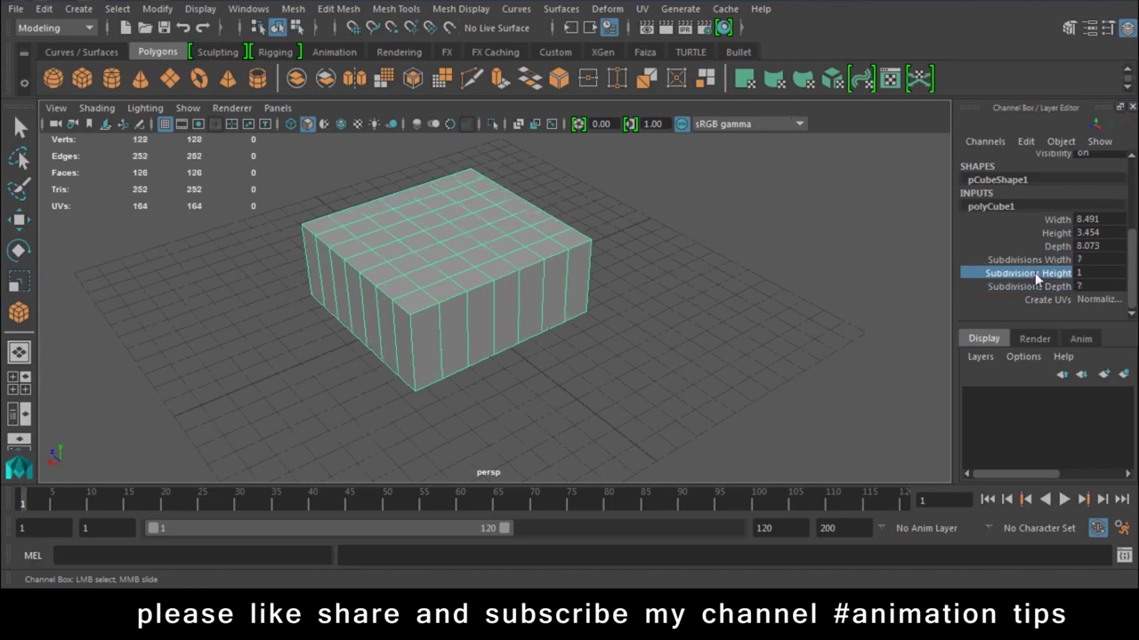
middle_click_drag(774, 384, 789, 386)
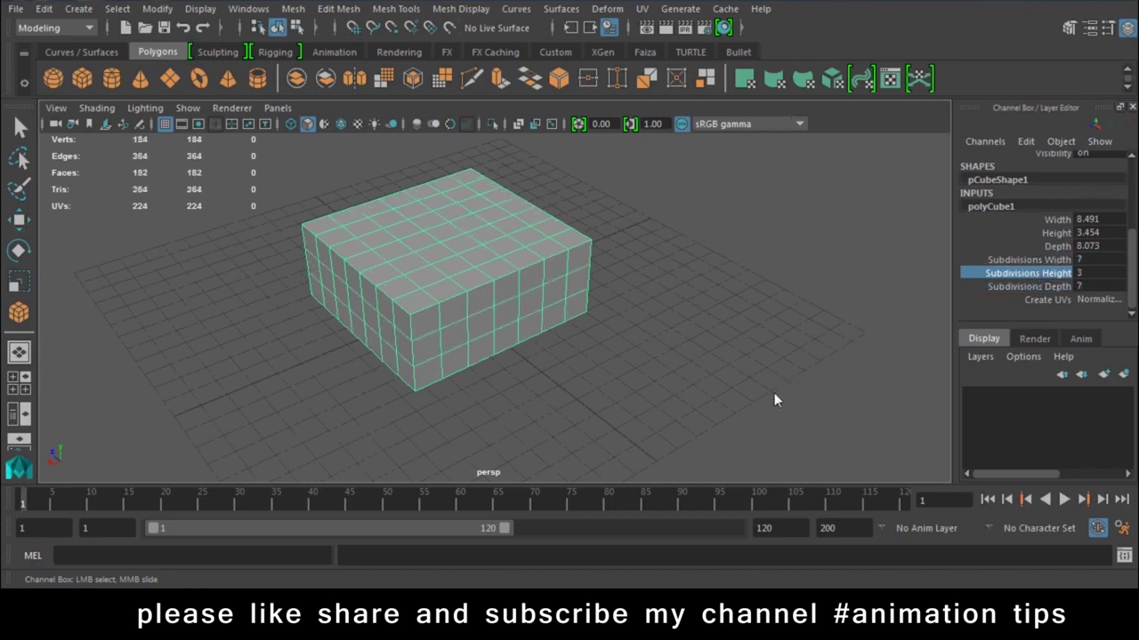
mouse_move(709, 306)
left_mouse_down("alt")
mouse_move(303, 327)
mouse_move(600, 382)
left_mouse_up("alt")
left_click(816, 239)
right_click_drag(722, 284, 634, 372, "alt")
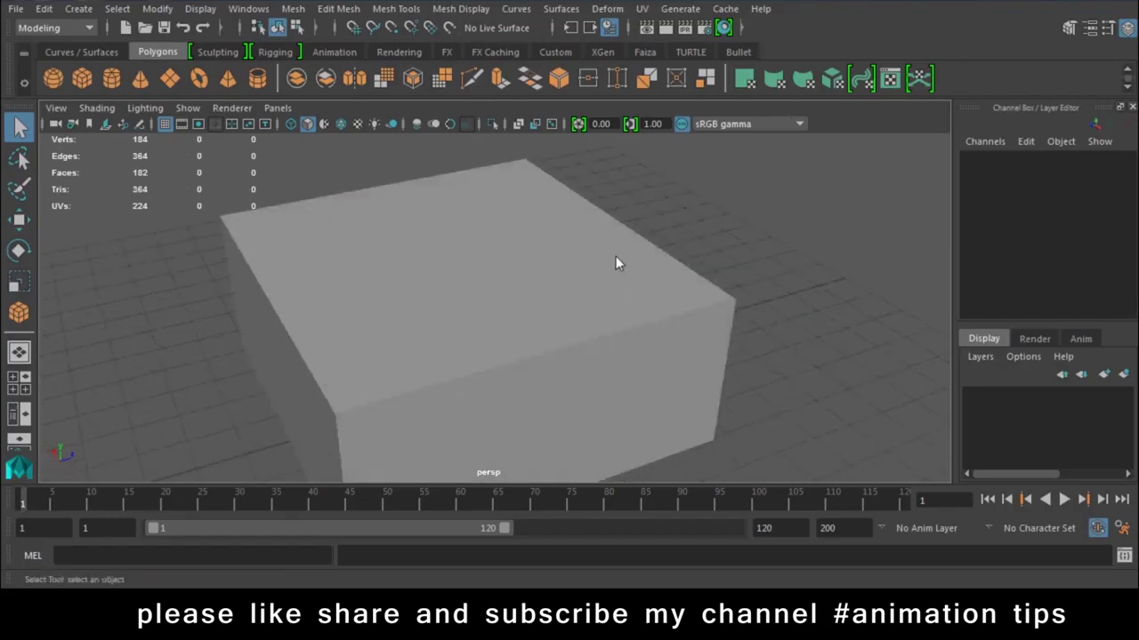
Inspect the box top in vertex mode, then raise Subdivisions Width and Depth to 8
right_click_drag(615, 257, 559, 148)
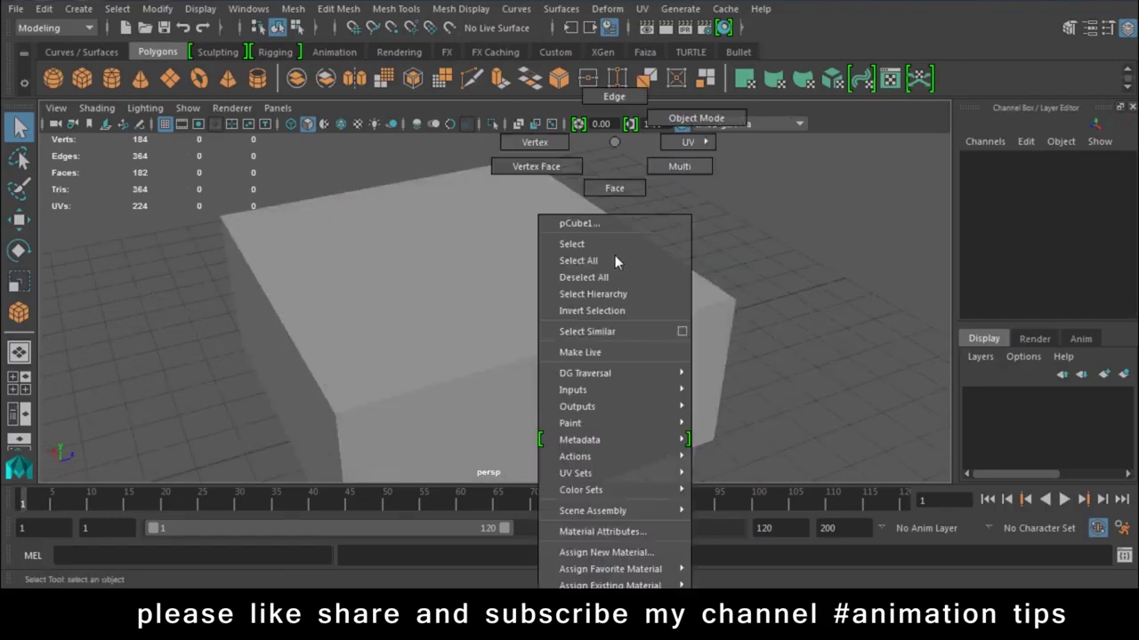
mouse_move(559, 148)
left_mouse_down("alt")
mouse_move(508, 234)
mouse_move(564, 305)
left_mouse_up("alt")
mouse_move(563, 305)
right_mouse_down("alt")
mouse_move(574, 280)
mouse_move(655, 241)
mouse_move(521, 305)
right_mouse_up("alt")
left_click_drag(521, 305, 532, 269, "alt")
mouse_move(532, 270)
right_mouse_down()
mouse_move(630, 140)
mouse_move(615, 119)
right_mouse_up()
scroll(1088, 287, "down", 2)
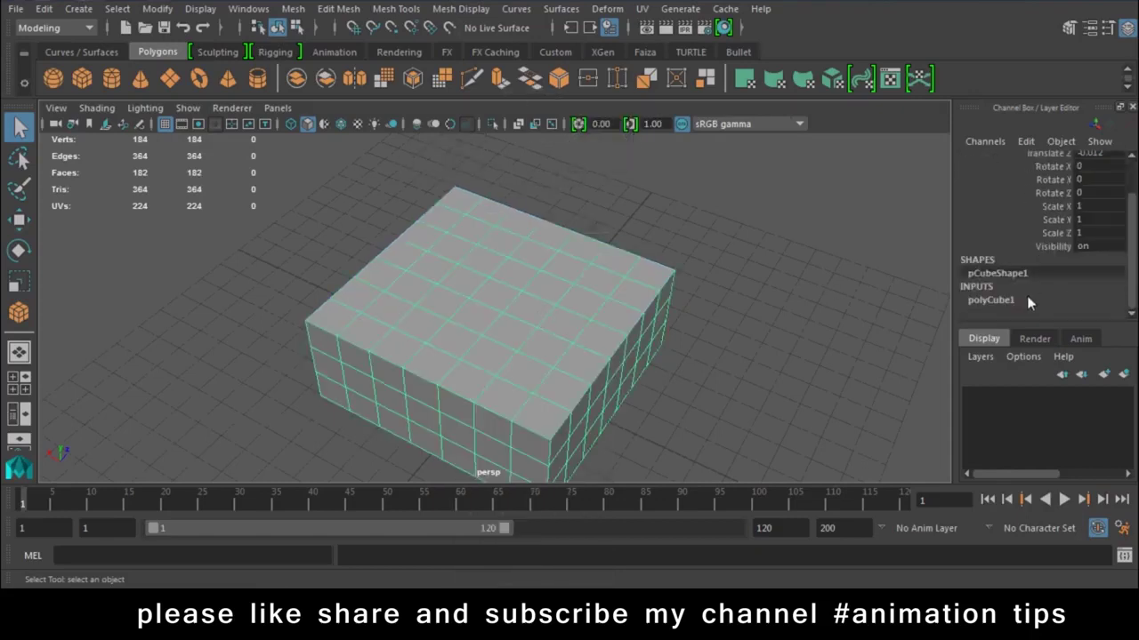
left_click(1026, 300)
left_click(1060, 277)
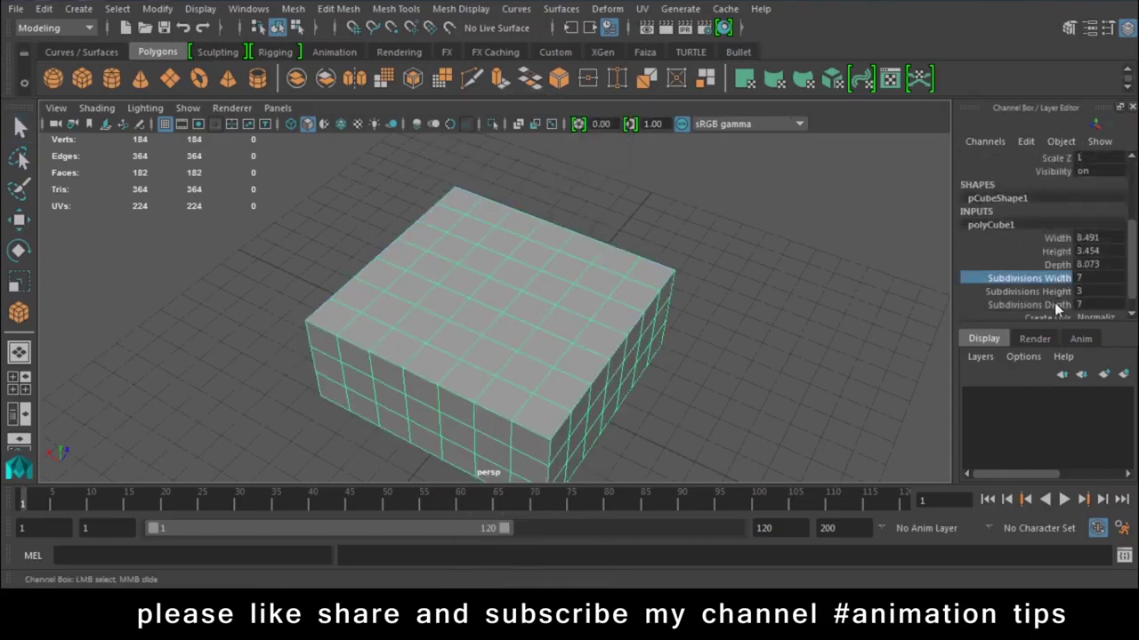
left_click(1054, 304, "ctrl")
middle_click_drag(881, 279, 886, 279)
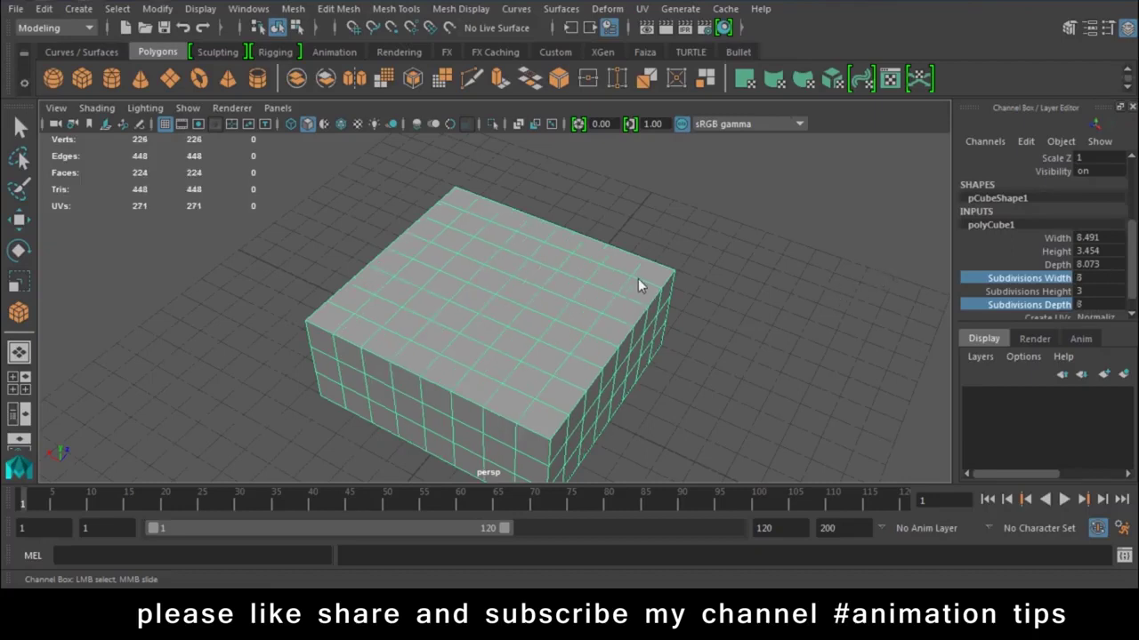
Pull the centre top vertex into a test spike, undo it, and turn on soft selection
right_click_drag(628, 274, 560, 156)
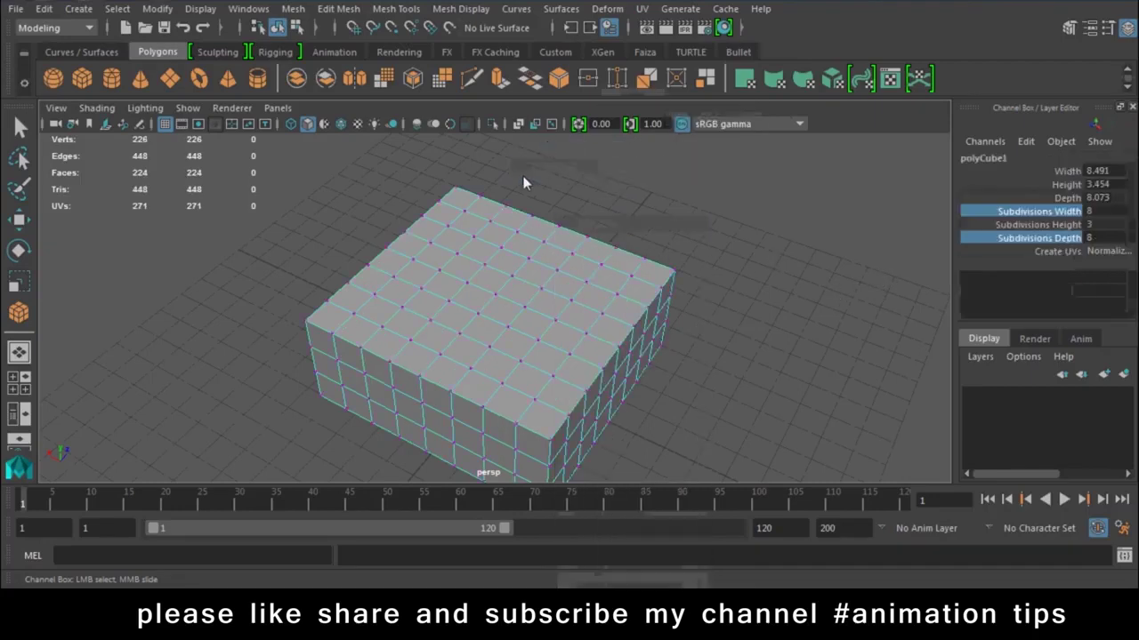
key("q")
left_click_drag(569, 316, 472, 273, "alt")
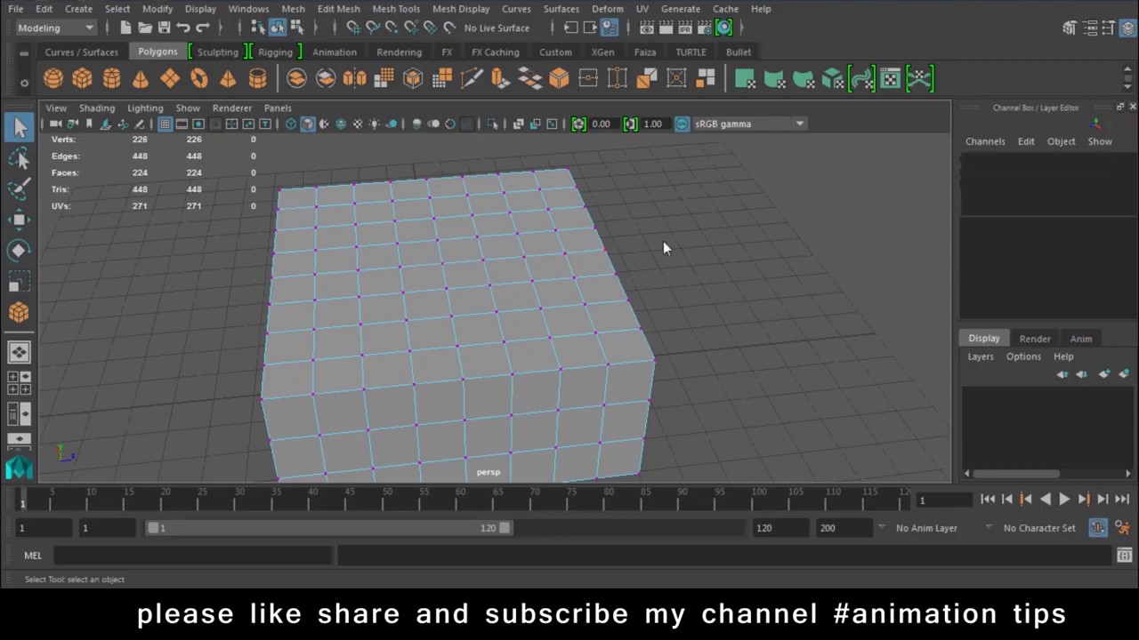
key("w")
left_click(439, 270)
mouse_move(438, 270)
left_mouse_down("alt")
mouse_move(501, 309)
mouse_move(498, 155)
mouse_move(528, 75)
left_mouse_up("alt")
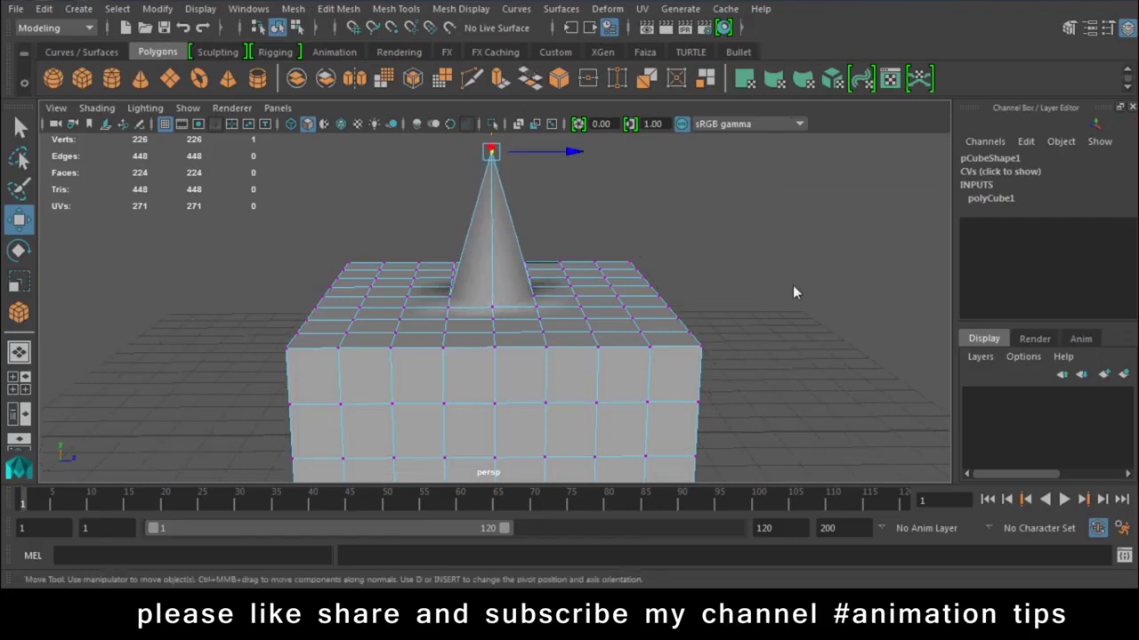
key("ctrl+z")
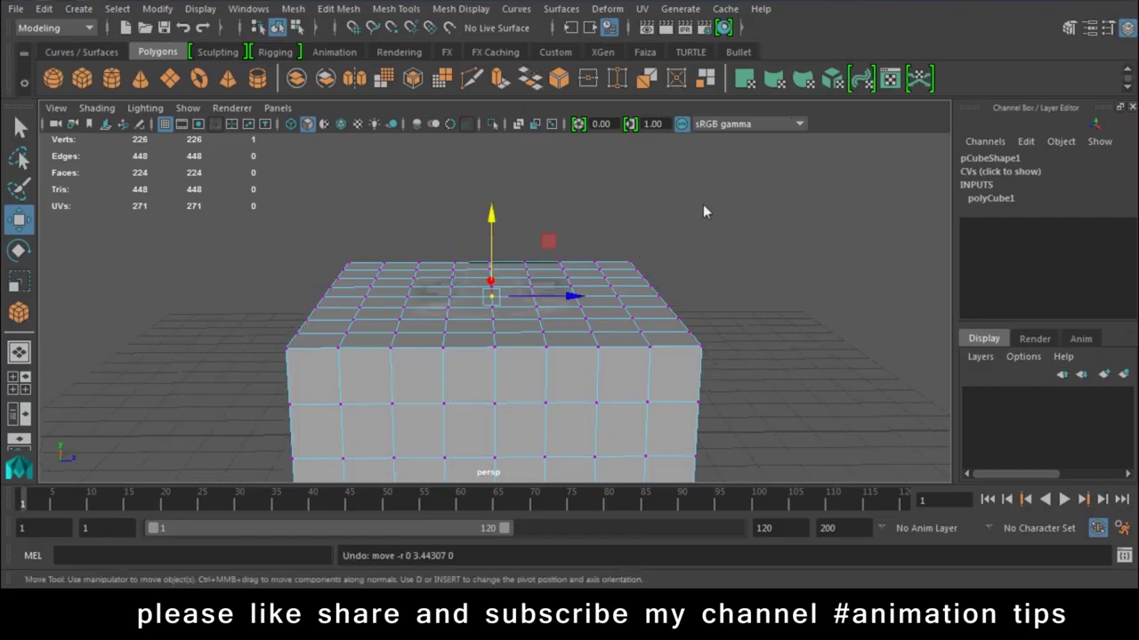
key("ctrl+z")
key("b")
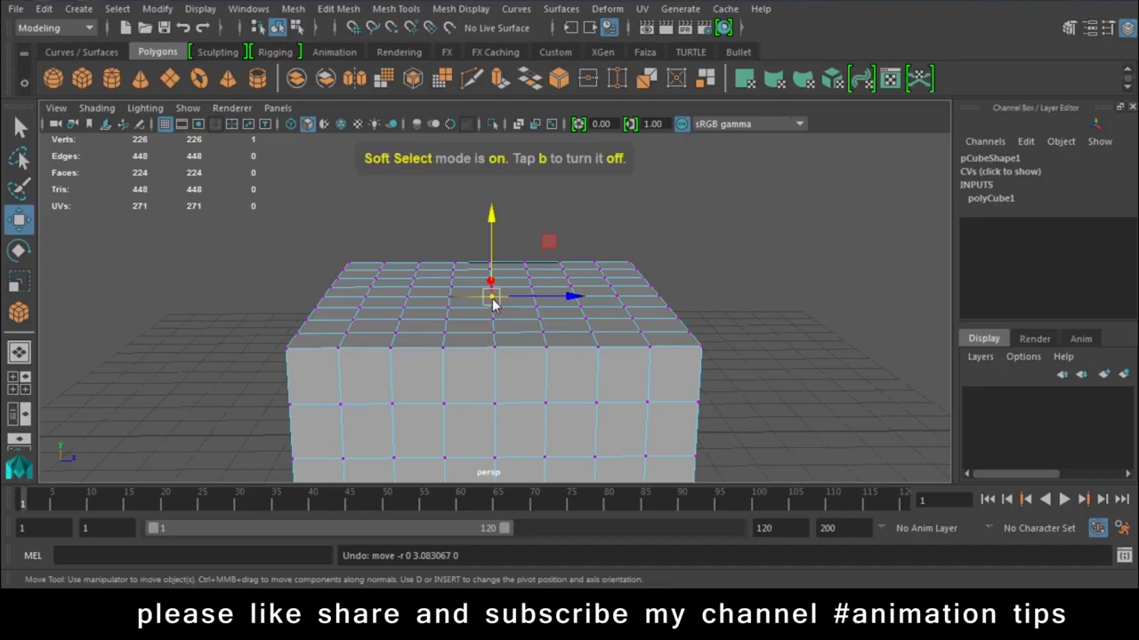
Resize the soft-selection falloff radius to about 4.98 with B+drag
mouse_move(494, 303)
left_mouse_down()
mouse_move(630, 269)
mouse_move(652, 274)
left_mouse_up()
left_click_drag(652, 267, 609, 283)
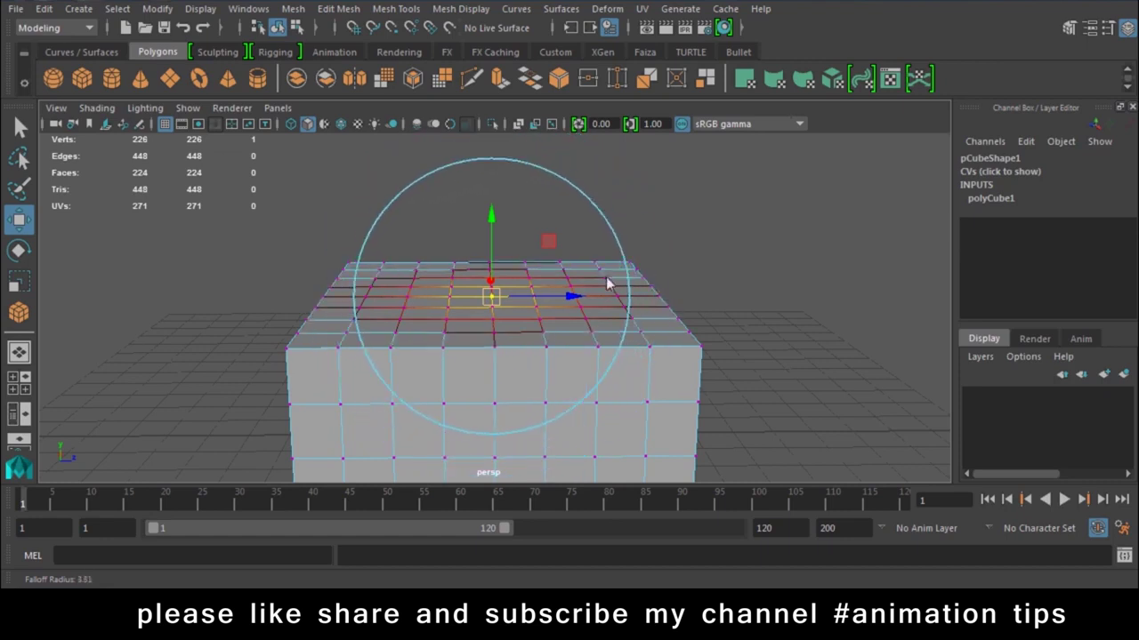
key("b")
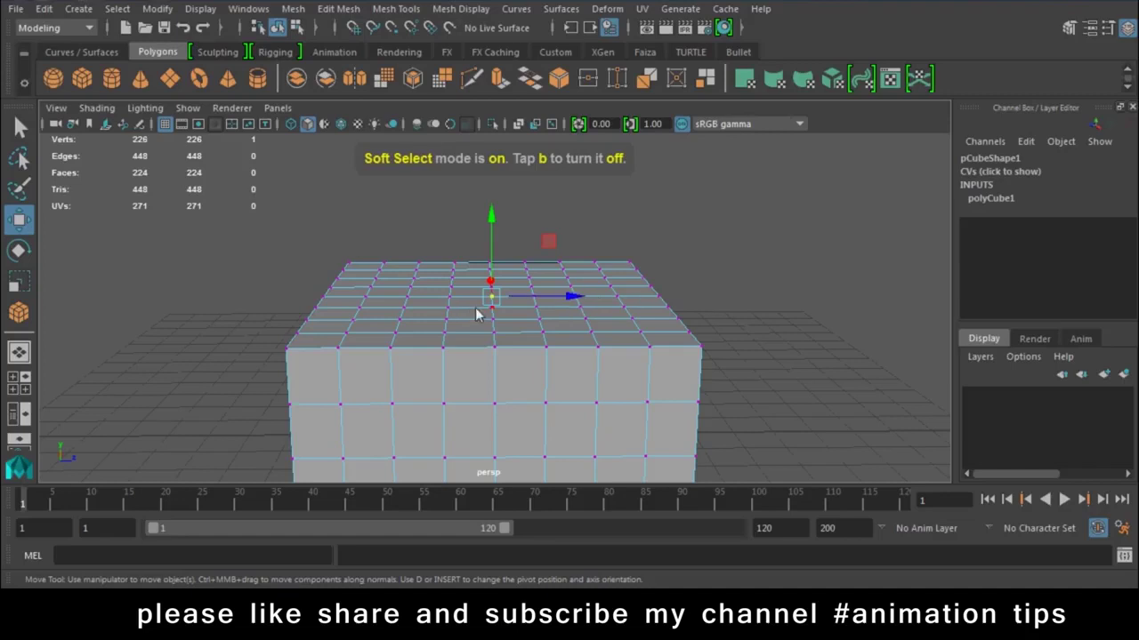
mouse_move(505, 303)
left_mouse_down()
mouse_move(495, 301)
mouse_move(600, 255)
mouse_move(661, 255)
left_mouse_up()
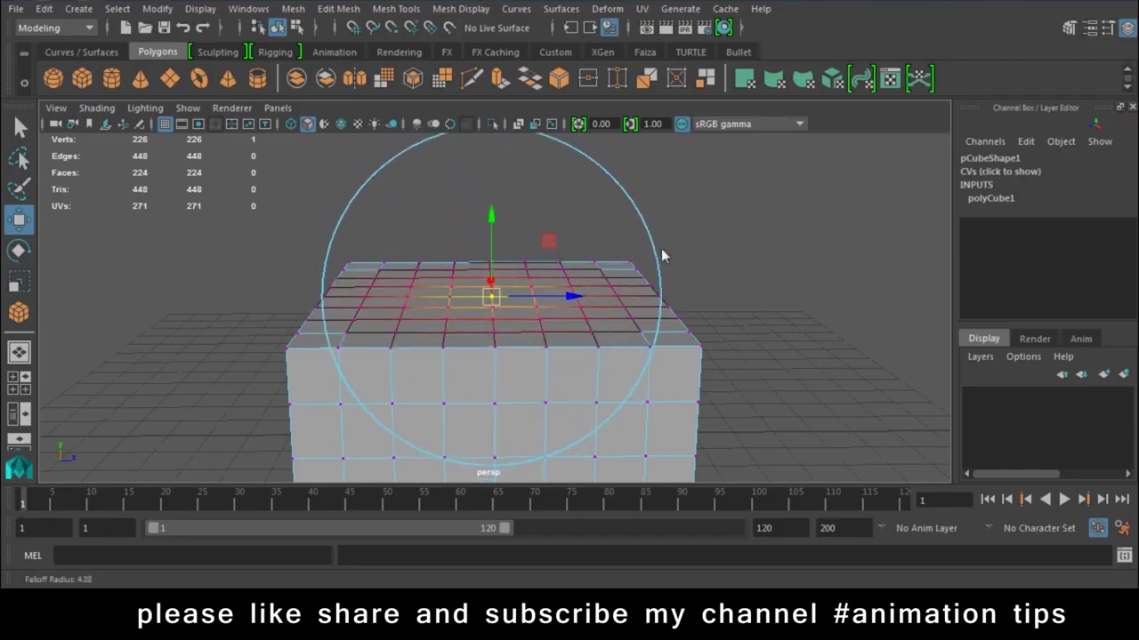
Trial-raise the box top with and without soft selection, undoing each attempt
mouse_move(494, 218)
left_mouse_down()
mouse_move(575, 106)
mouse_move(567, 243)
mouse_move(589, 144)
mouse_move(592, 253)
mouse_move(594, 134)
mouse_move(622, 325)
left_mouse_up()
mouse_move(649, 247)
left_mouse_down("alt")
mouse_move(574, 389)
mouse_move(655, 281)
mouse_move(649, 265)
left_mouse_up("alt")
key("ctrl+z")
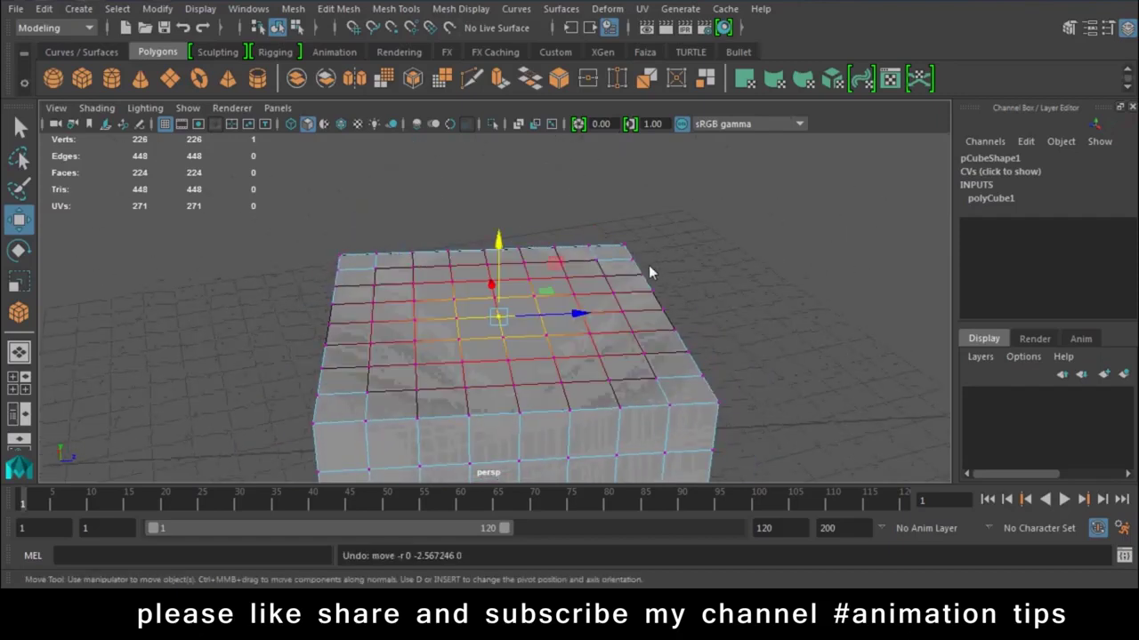
key("b")
left_click_drag(498, 240, 534, 132)
key("ctrl+z")
key("shift+z")
key("ctrl+z")
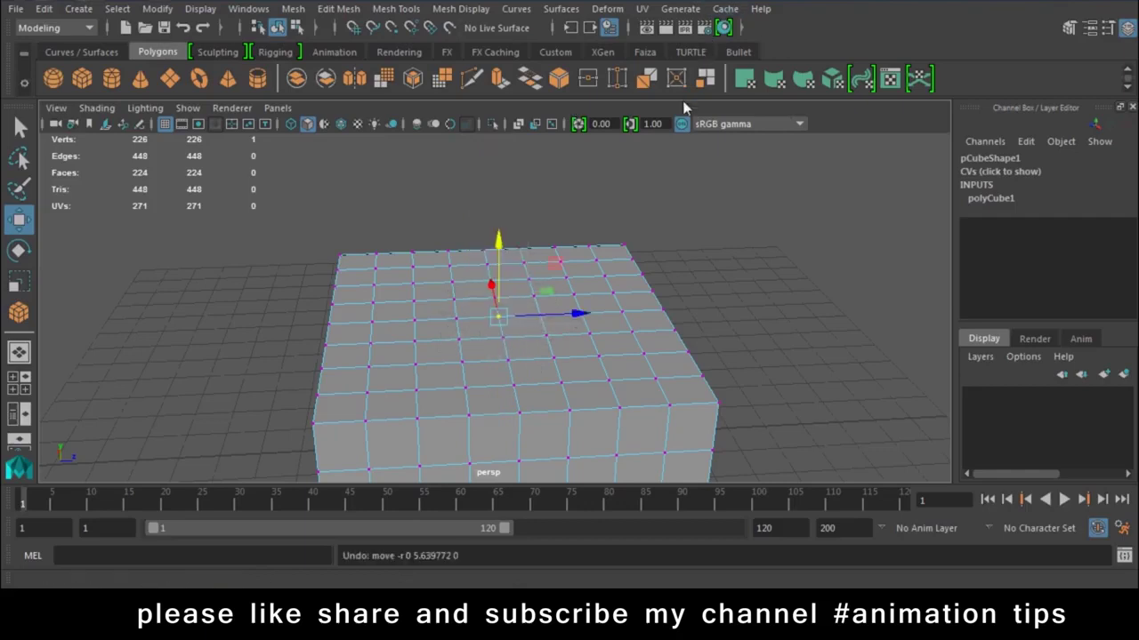
Re-enable soft selection, lift the top into a soft dome, then undo it
key("b")
left_click_drag(668, 179, 494, 220, "alt")
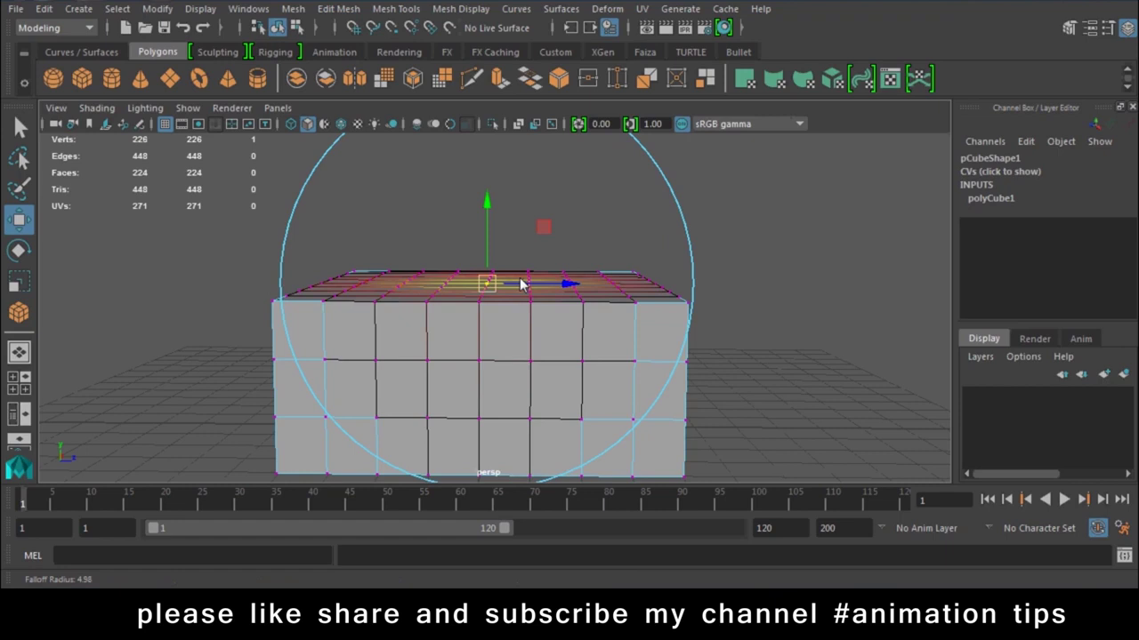
mouse_move(497, 208)
left_mouse_down()
mouse_move(503, 172)
mouse_move(513, 183)
left_mouse_up()
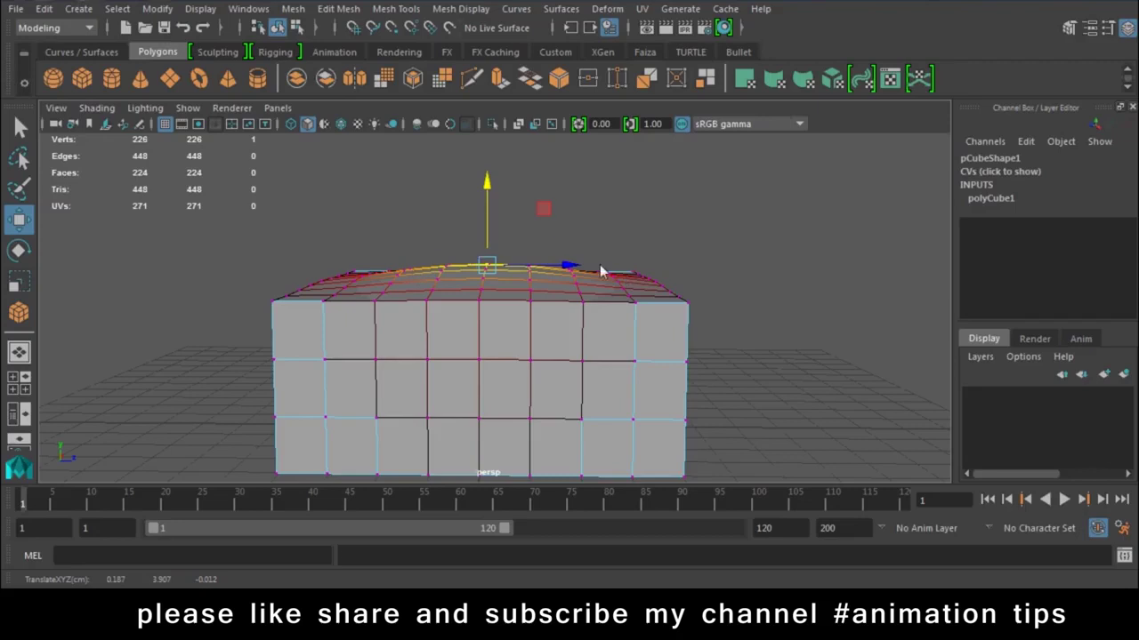
key("ctrl+z")
Expand the Move tool's Soft Selection settings, test-pull the top vertex, then undo
double_click(23, 228)
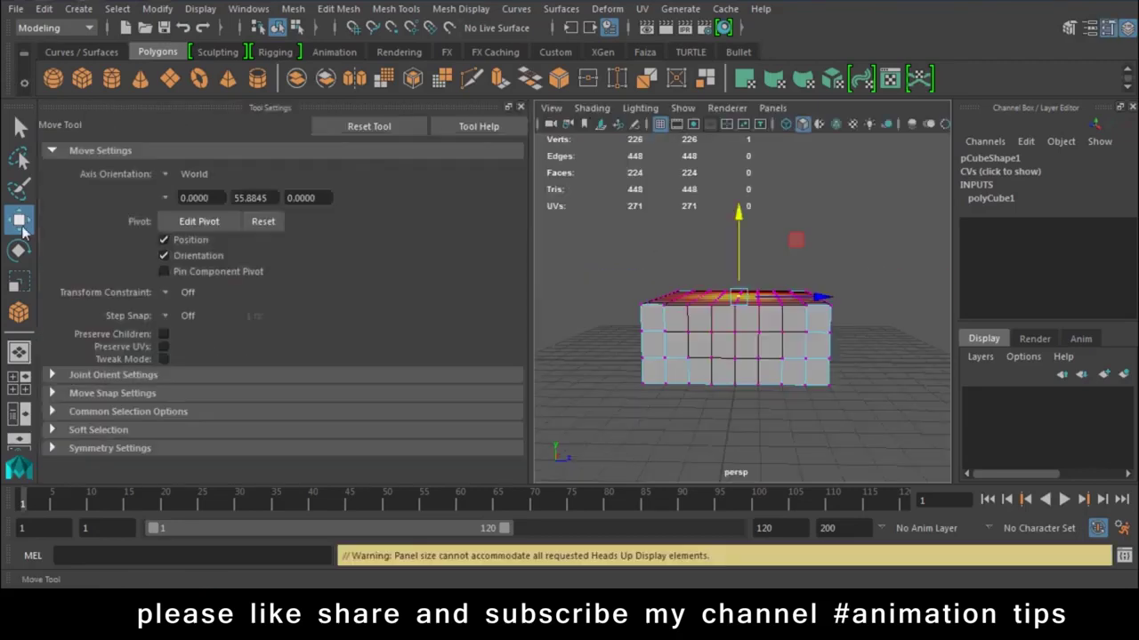
left_click(64, 431)
scroll(66, 421, "down", 3)
scroll(66, 421, "down", 2)
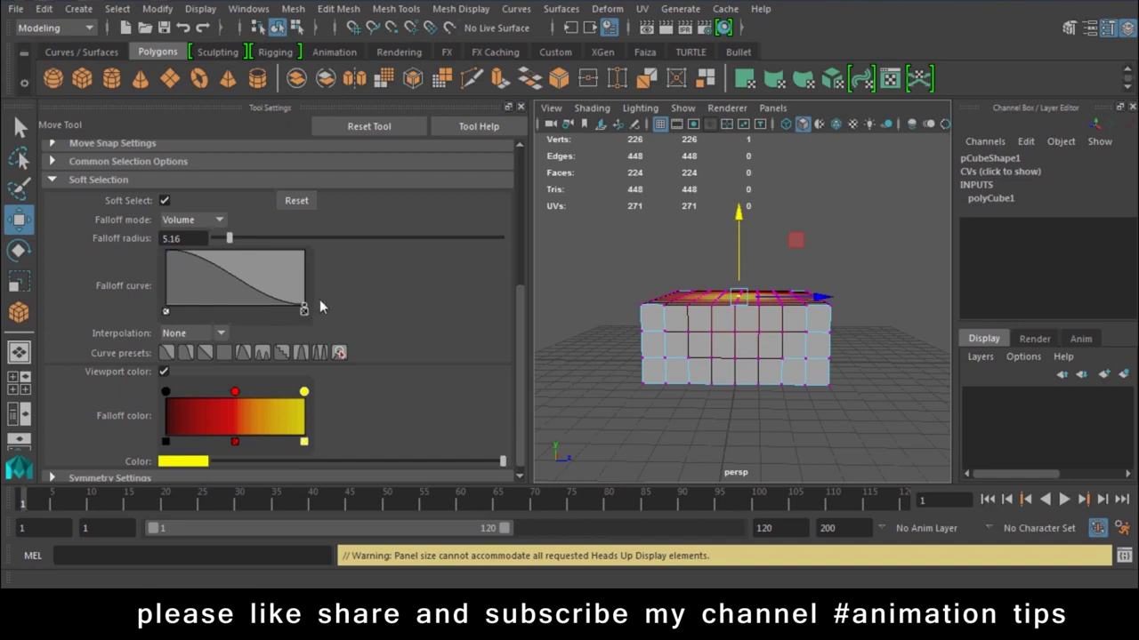
scroll(615, 226, "up", 2)
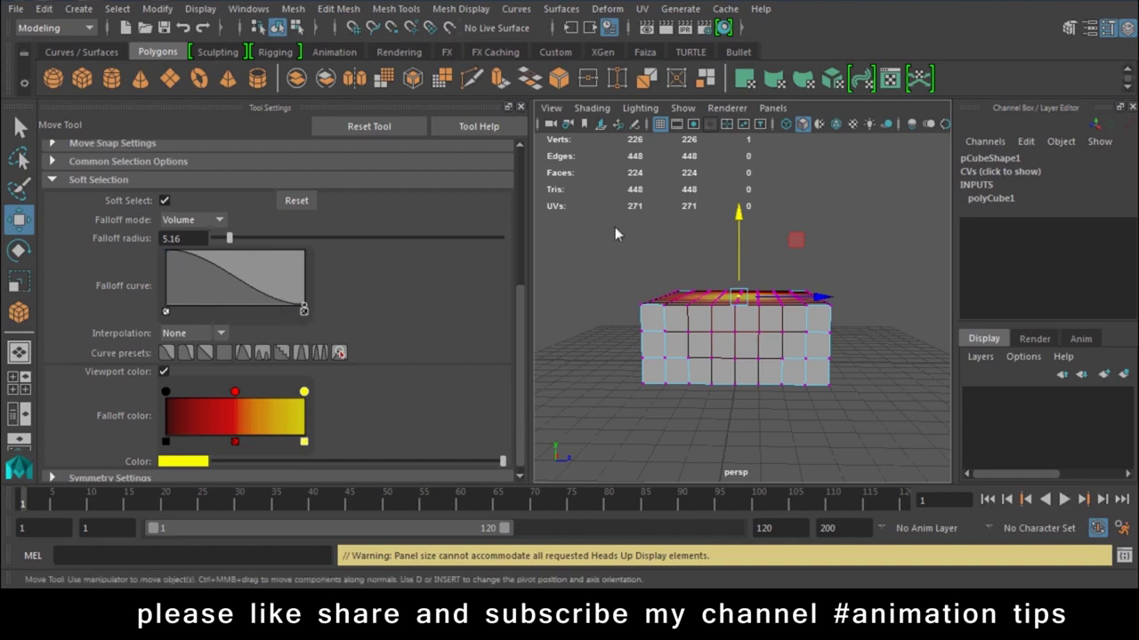
scroll(667, 224, "up", 3)
scroll(756, 232, "up", 1)
left_click_drag(756, 232, 697, 255)
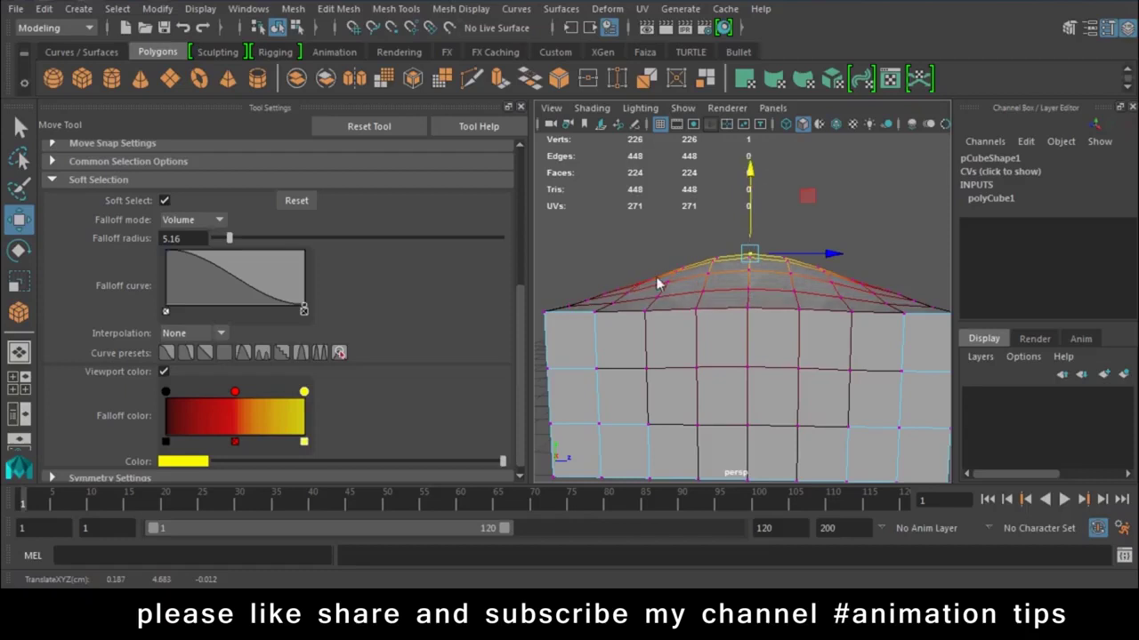
key("ctrl+z")
Add two points to the soft-selection falloff curve, dragging one to the right
left_click(244, 284)
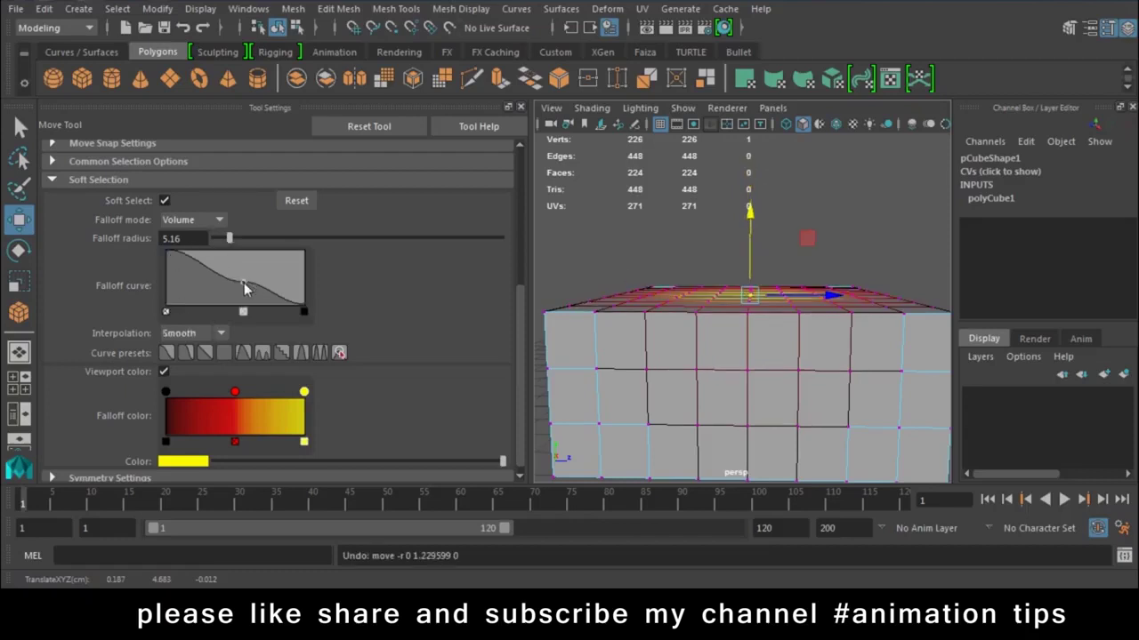
left_click_drag(244, 283, 282, 285)
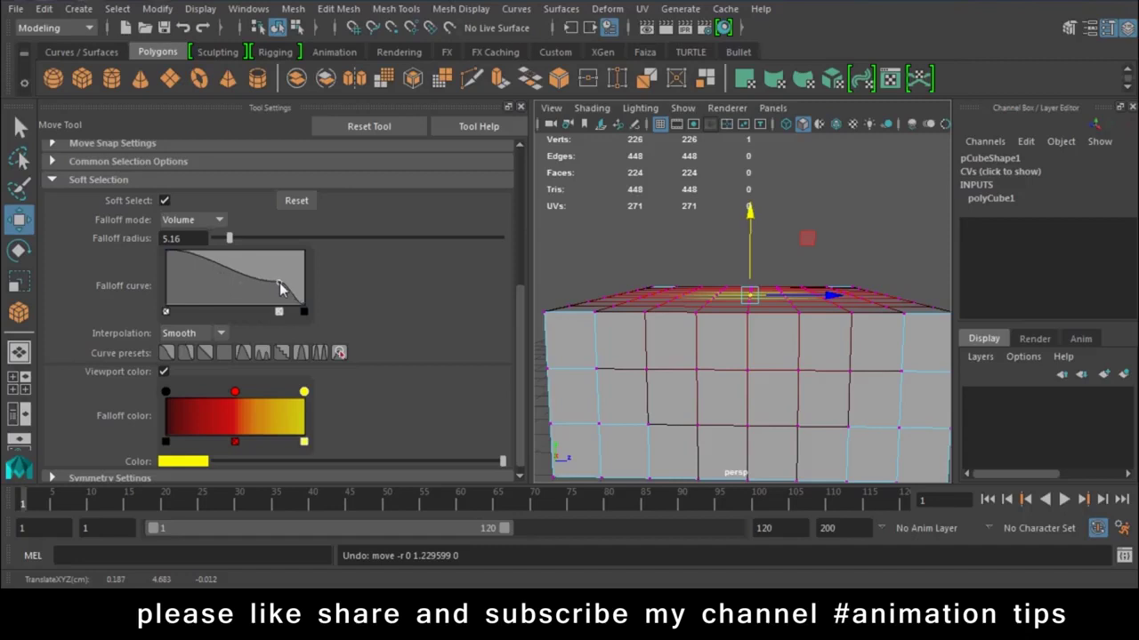
left_click(233, 264)
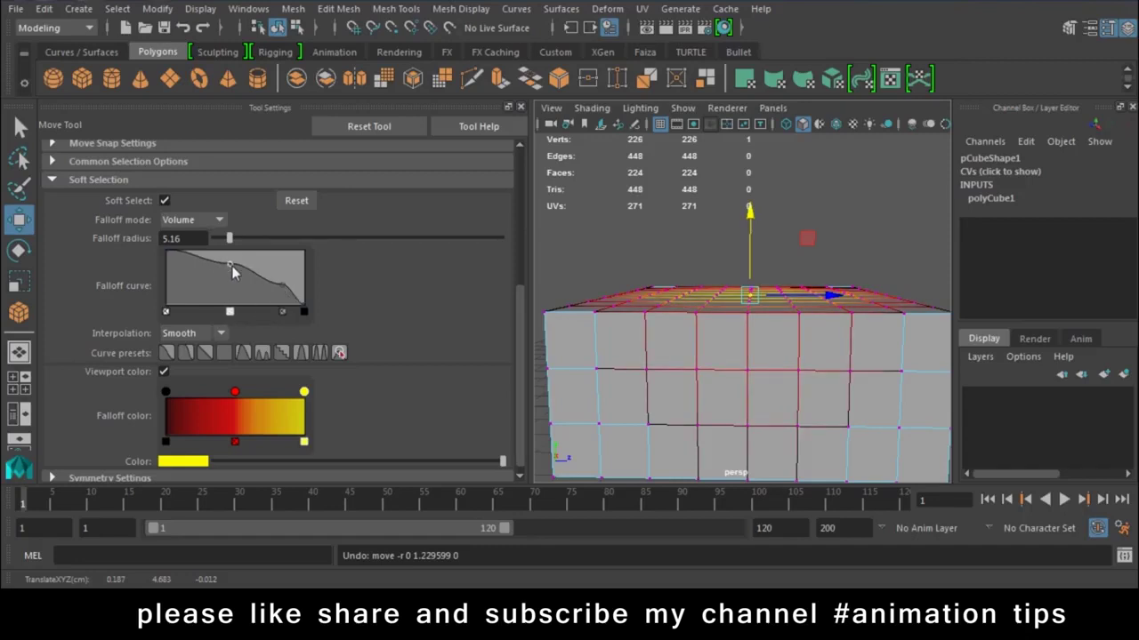
scroll(245, 318, "down", 1)
left_click(196, 327)
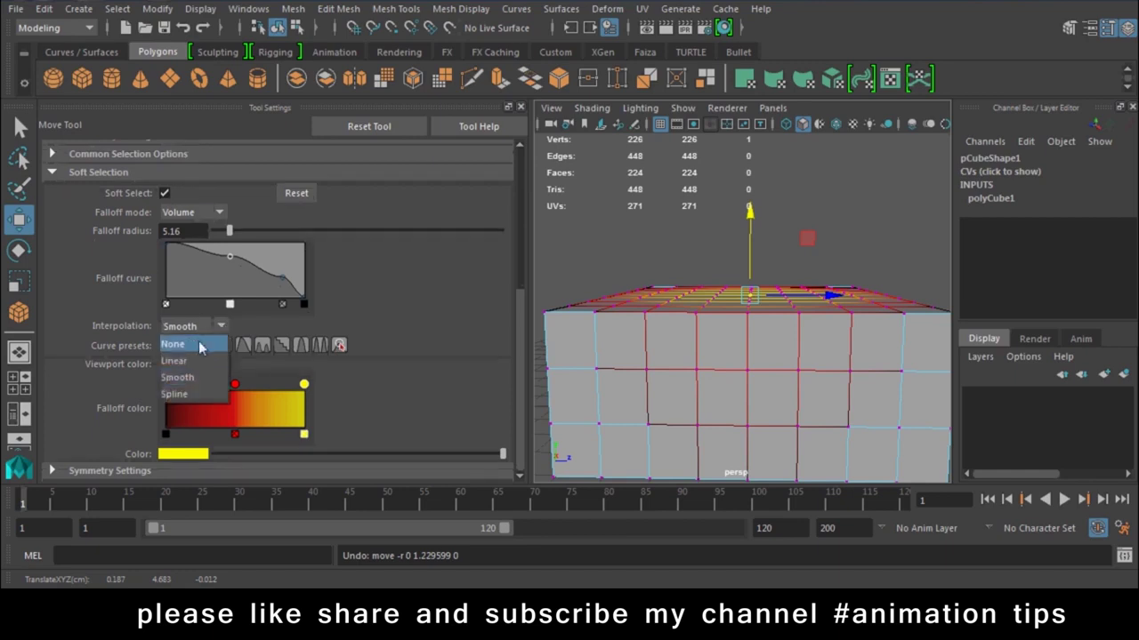
Try None, Linear and Smooth falloff interpolation, settle on Linear, and shift the middle curve point
left_click(178, 344)
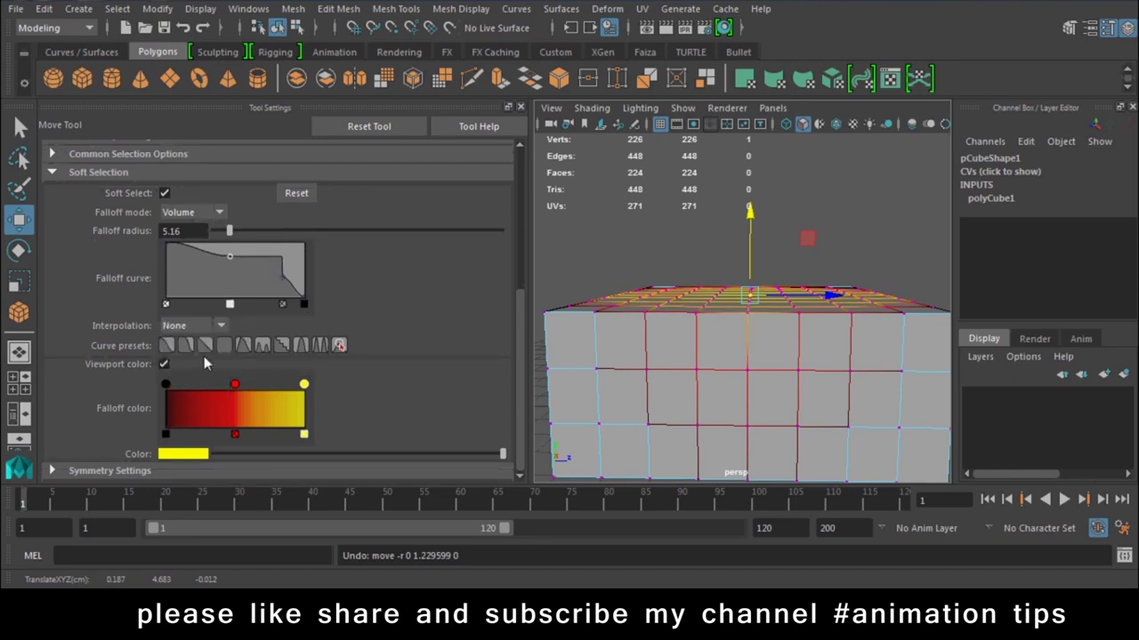
left_click(194, 327)
left_click(195, 360)
left_click(194, 327)
left_click(187, 377)
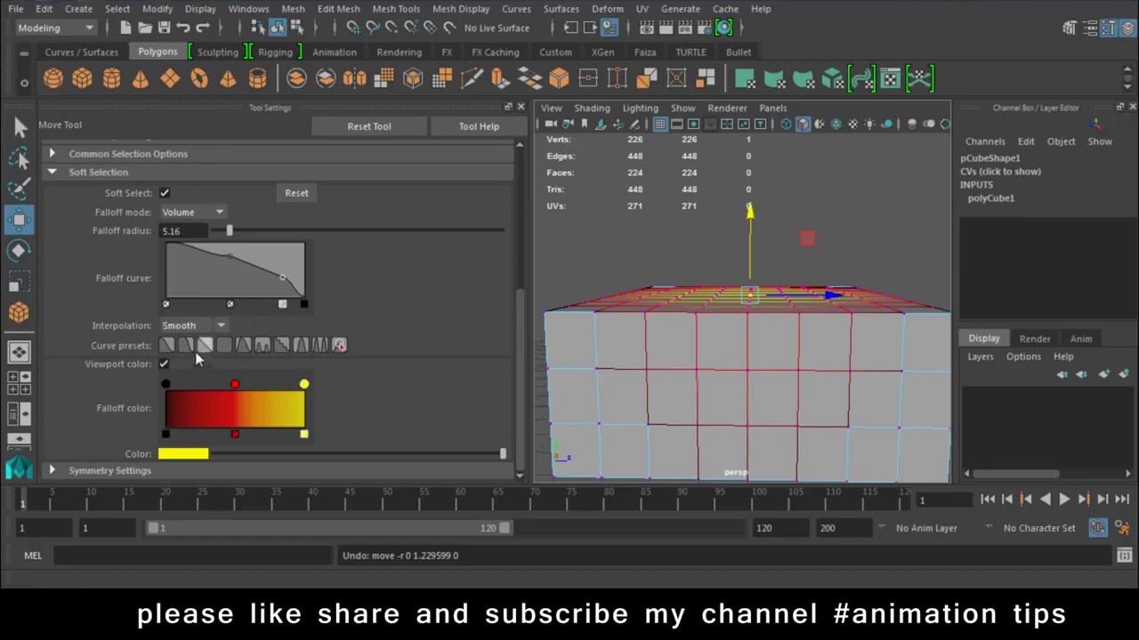
left_click(184, 329)
left_click(187, 362)
left_click(167, 242)
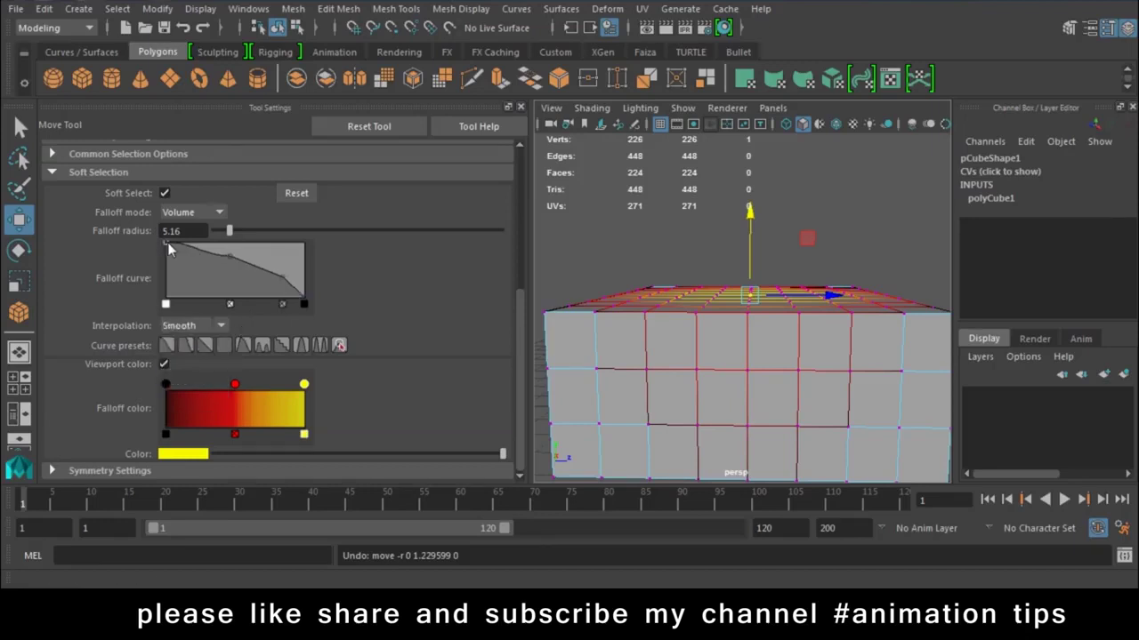
left_click(192, 327)
left_click(194, 362)
left_click_drag(233, 259, 218, 252)
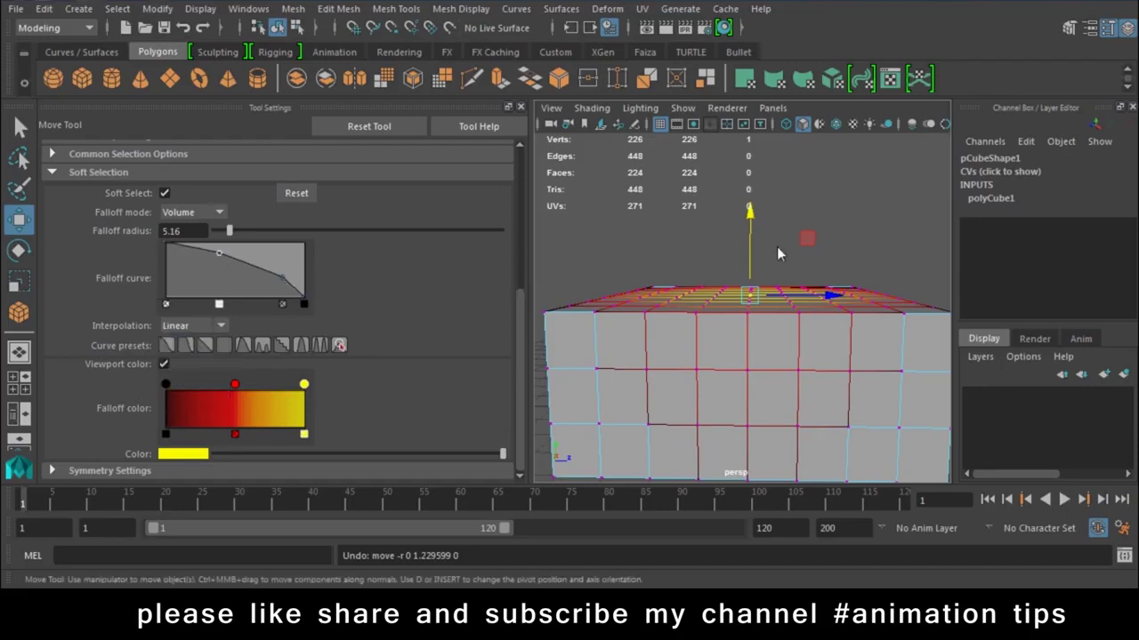
Test lifting the cube's top with the current and stepped falloff curves, undoing both
left_click_drag(749, 216, 756, 205)
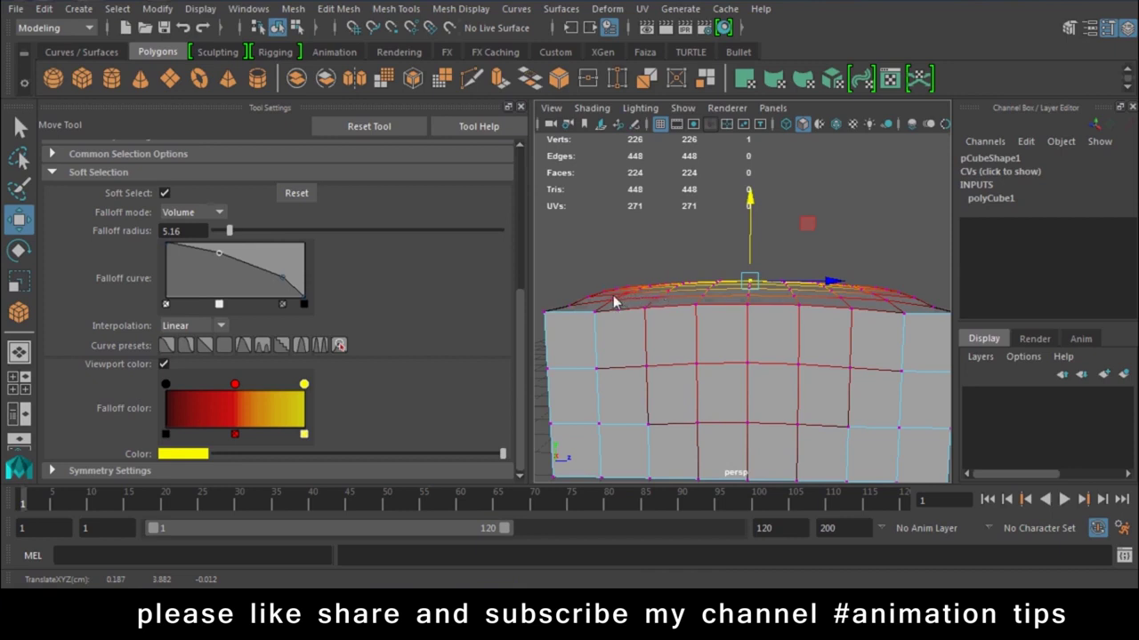
key("ctrl+z")
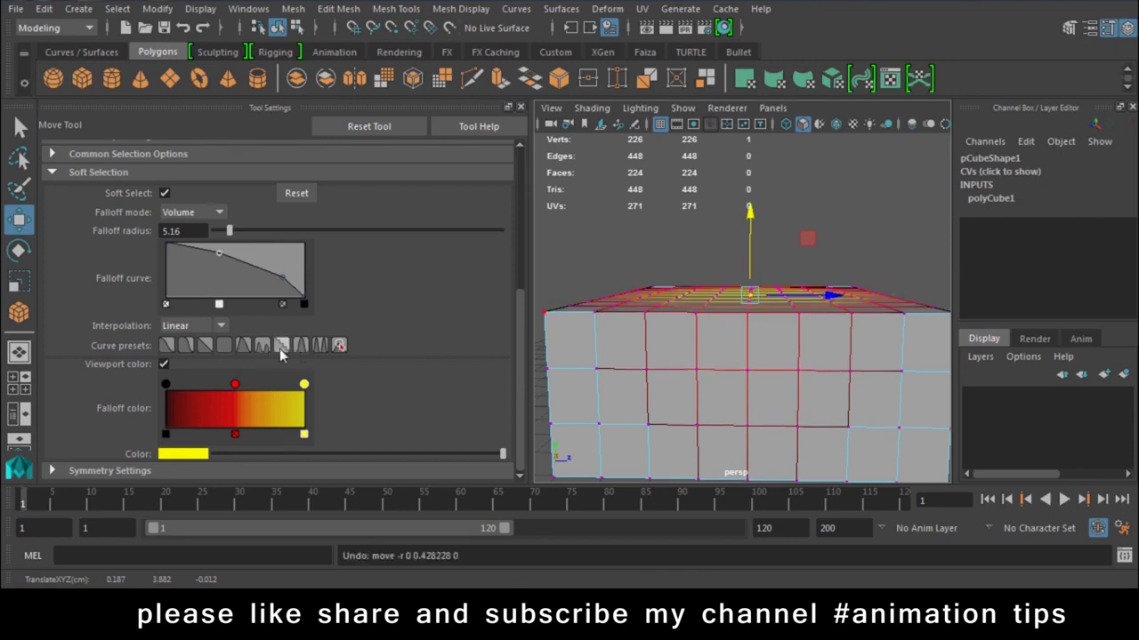
left_click(281, 346)
left_click_drag(740, 220, 783, 138)
key("ctrl+z")
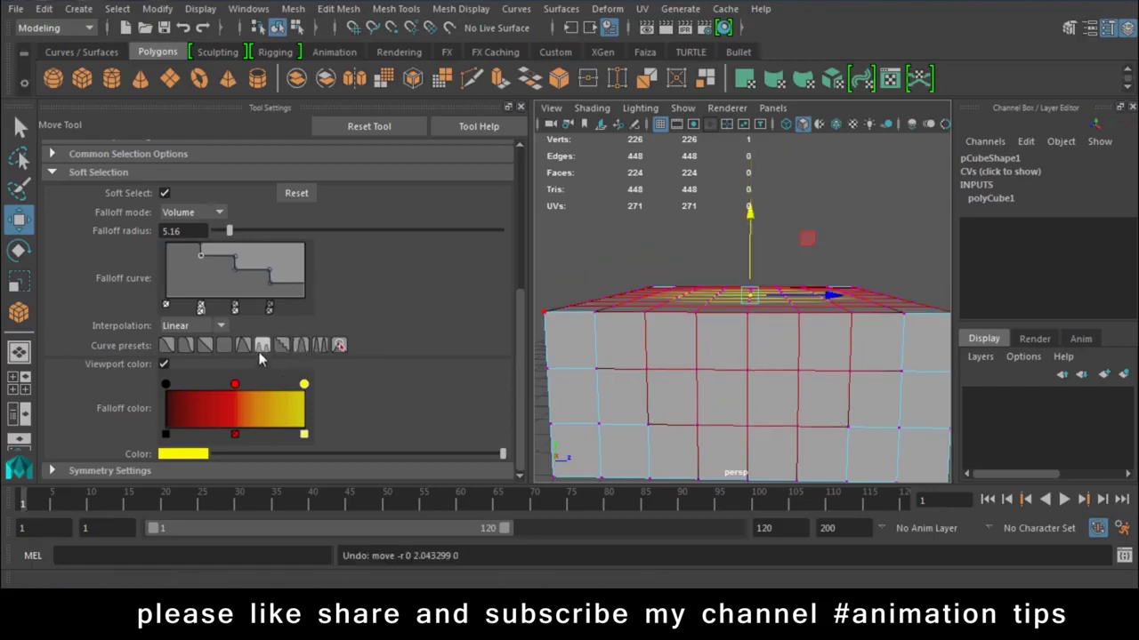
Apply the wavy falloff preset, raise the top into a rippled peak, and preview it smoothed
left_click(262, 345)
mouse_move(737, 208)
left_mouse_down()
mouse_move(777, 139)
mouse_move(780, 174)
mouse_move(789, 145)
left_mouse_up()
mouse_move(788, 308)
left_mouse_down("alt")
mouse_move(784, 335)
mouse_move(807, 310)
mouse_move(793, 381)
mouse_move(830, 305)
mouse_move(690, 359)
mouse_move(718, 394)
mouse_move(774, 337)
left_mouse_up("alt")
key("3")
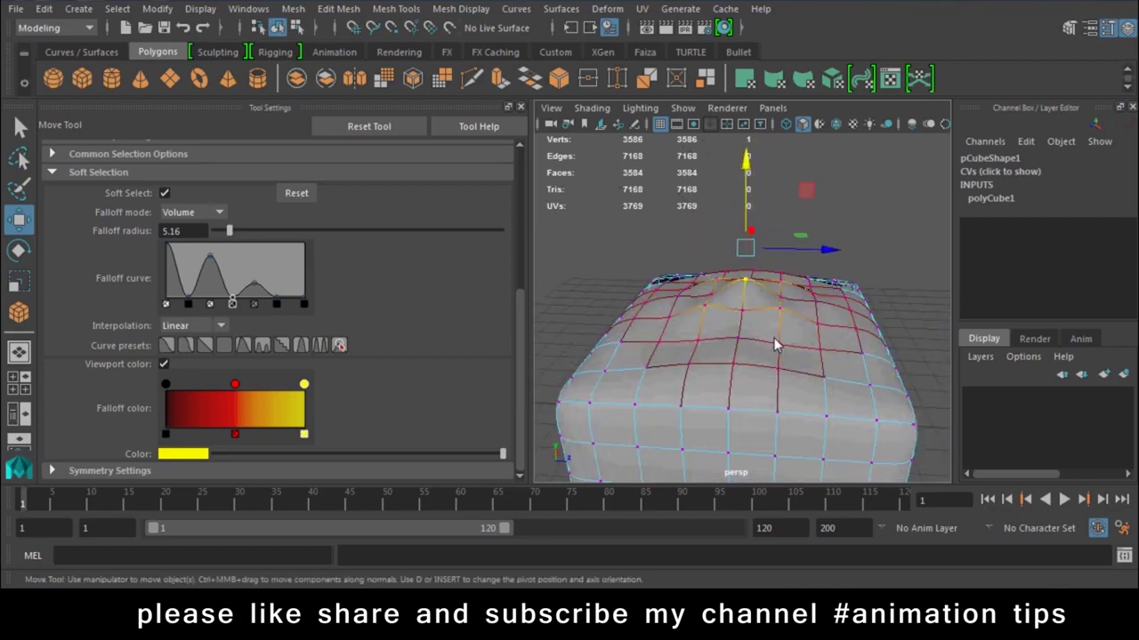
Compare the smooth preview against the cage, ending back on the low-poly display
key("1")
key("3")
key("1")
key("3")
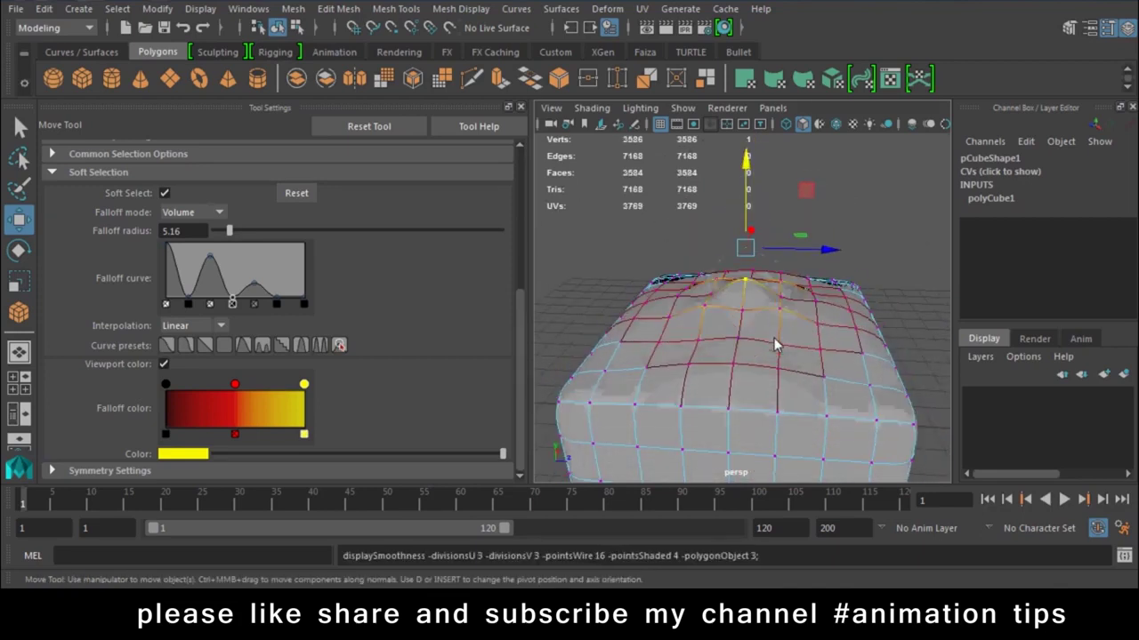
key("1")
key("ctrl+z")
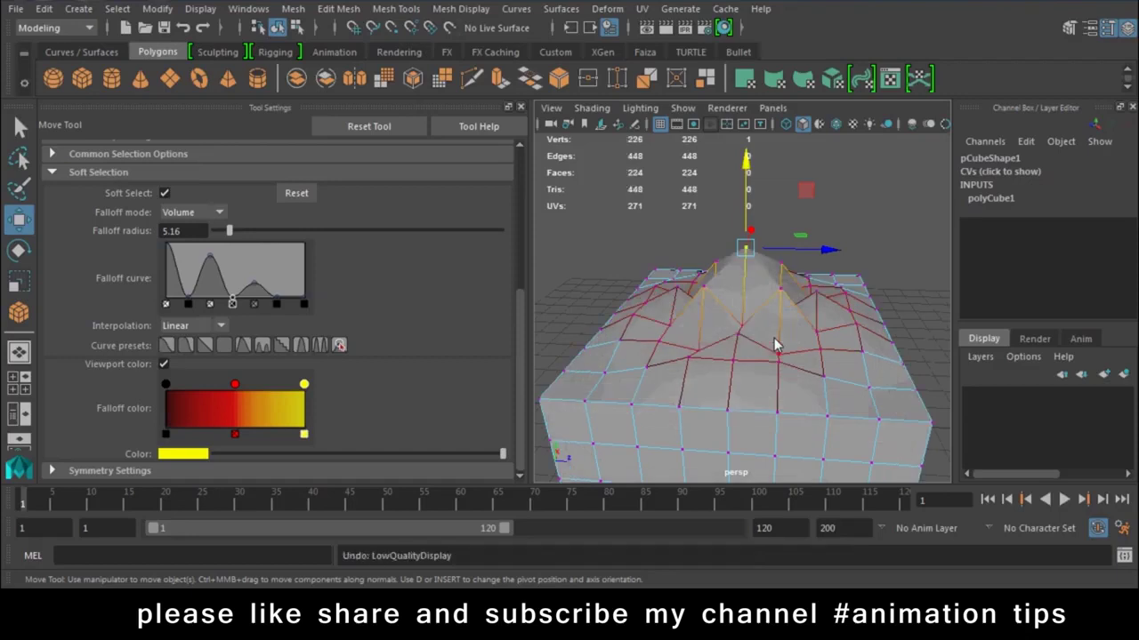
key("3")
key("ctrl+z")
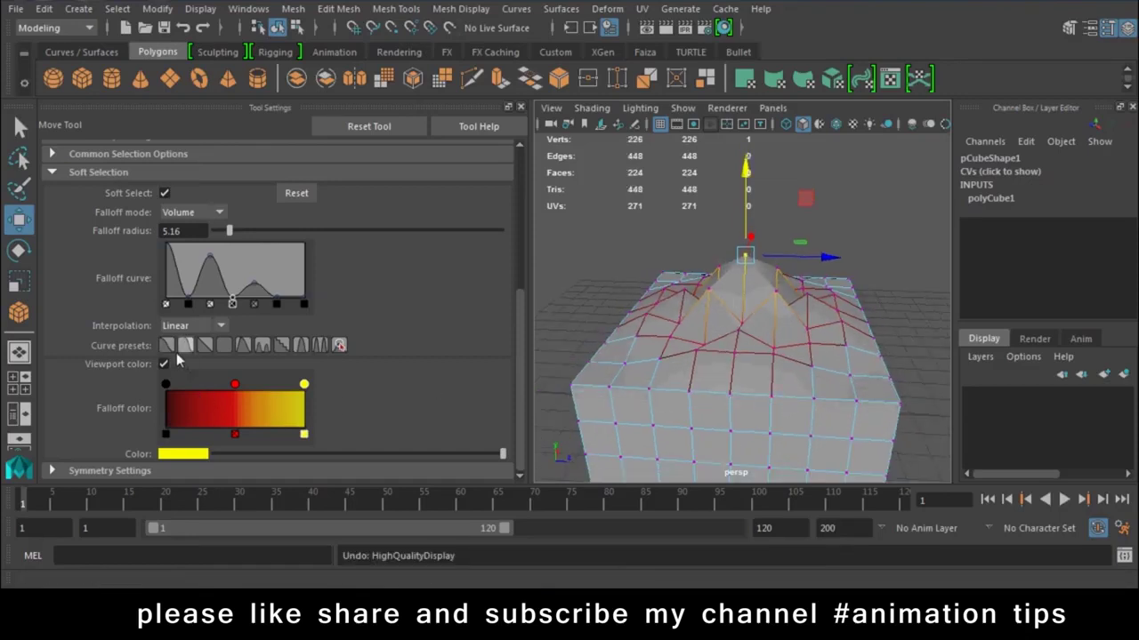
Restore the default smooth falloff curve, add a right-hand point, and adjust point interpolations
left_click(166, 347)
left_click_drag(264, 294, 289, 283)
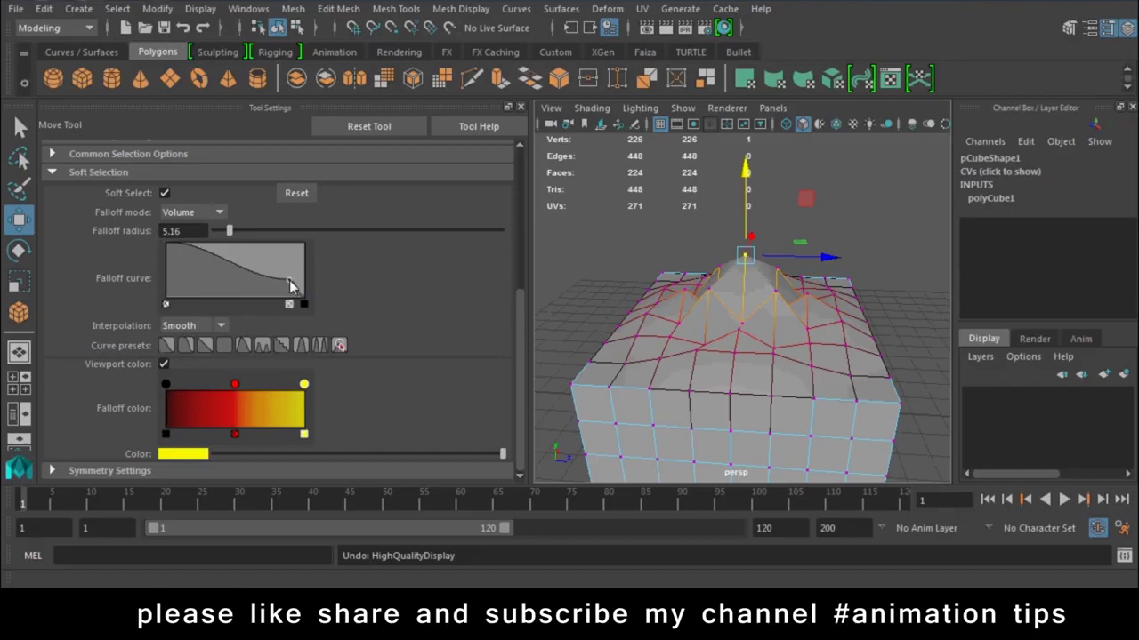
left_click_drag(224, 255, 222, 253)
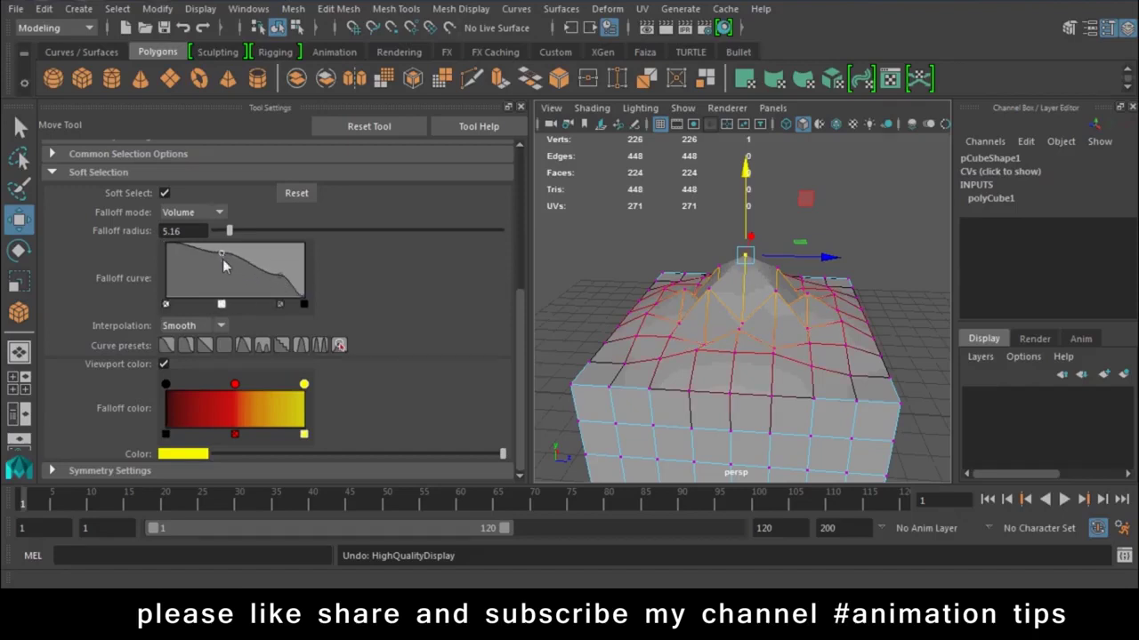
left_click(192, 326)
left_click(182, 363)
left_click(280, 275)
left_click(191, 326)
left_click(188, 368)
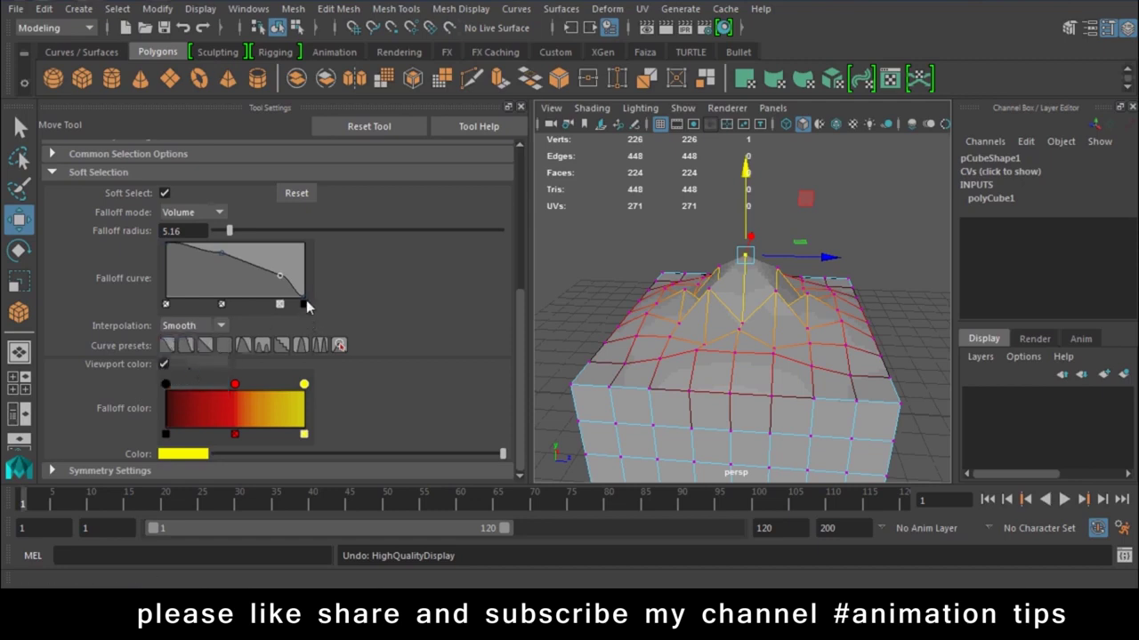
Set the falloff curve points, including the right-hand one, to Linear interpolation
left_click(187, 324)
left_click(183, 363)
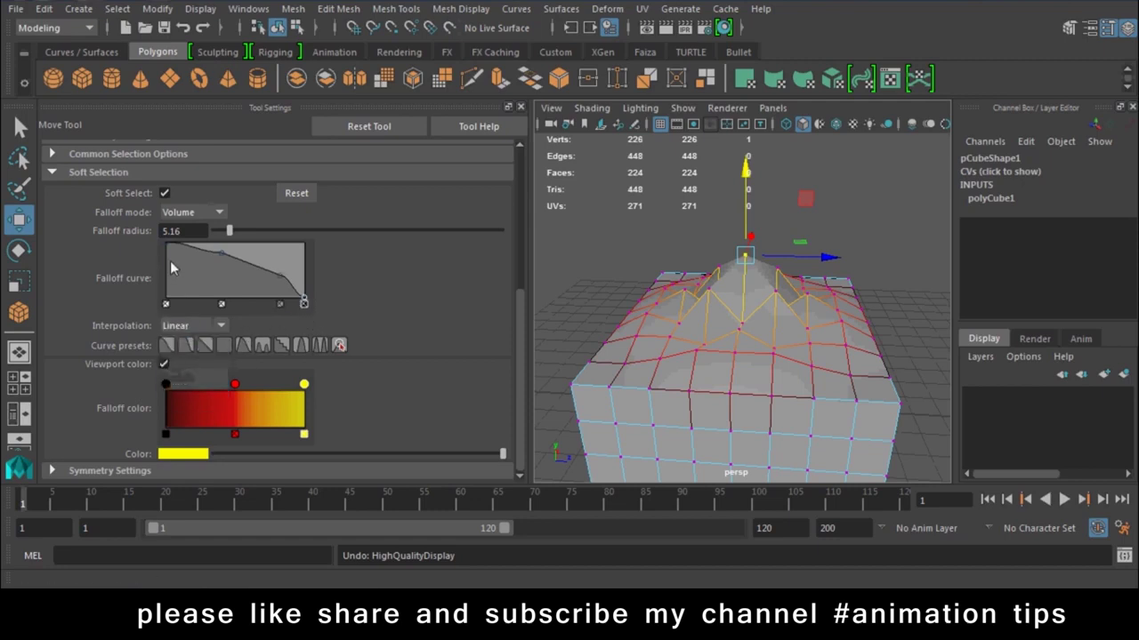
left_click(187, 326)
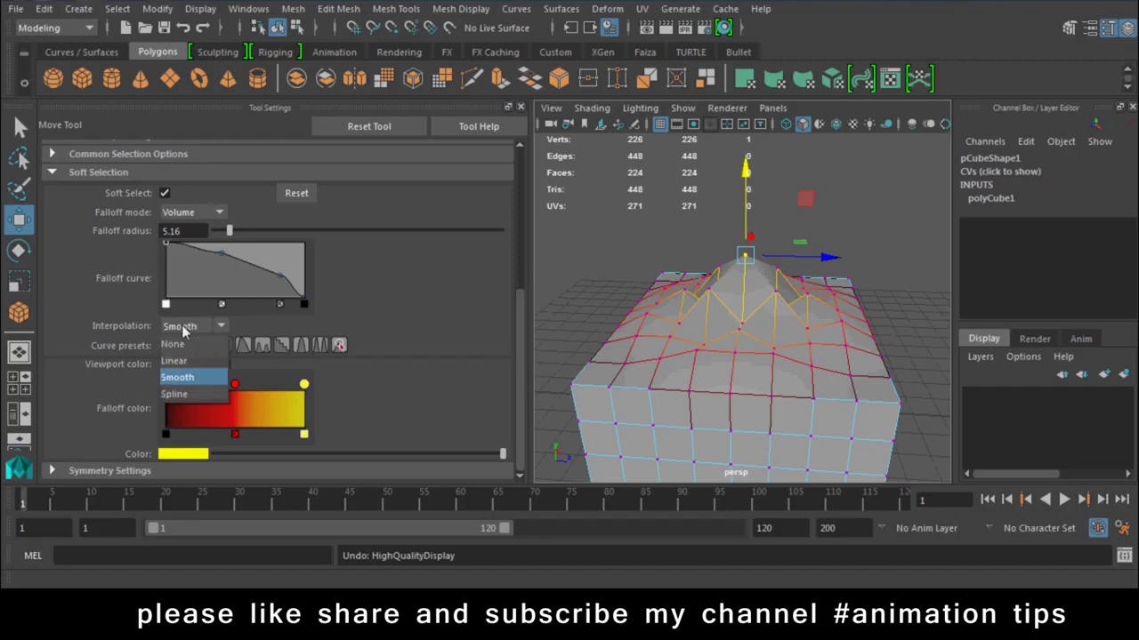
left_click(183, 364)
left_click(280, 276)
left_click(197, 325)
left_click(199, 361)
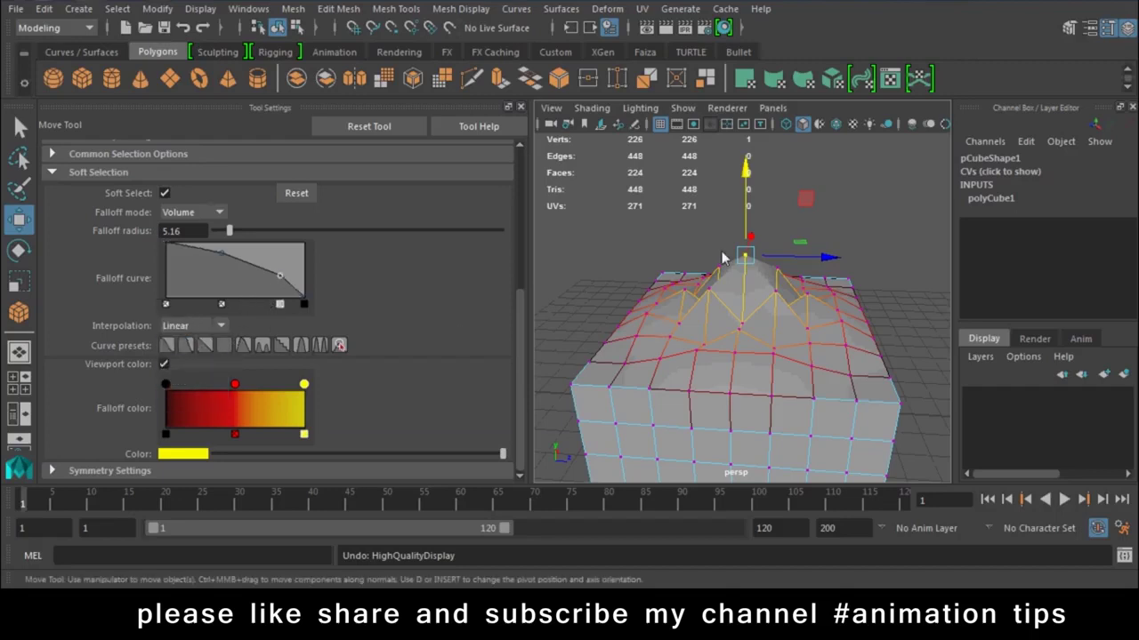
scroll(774, 345, "down", 3)
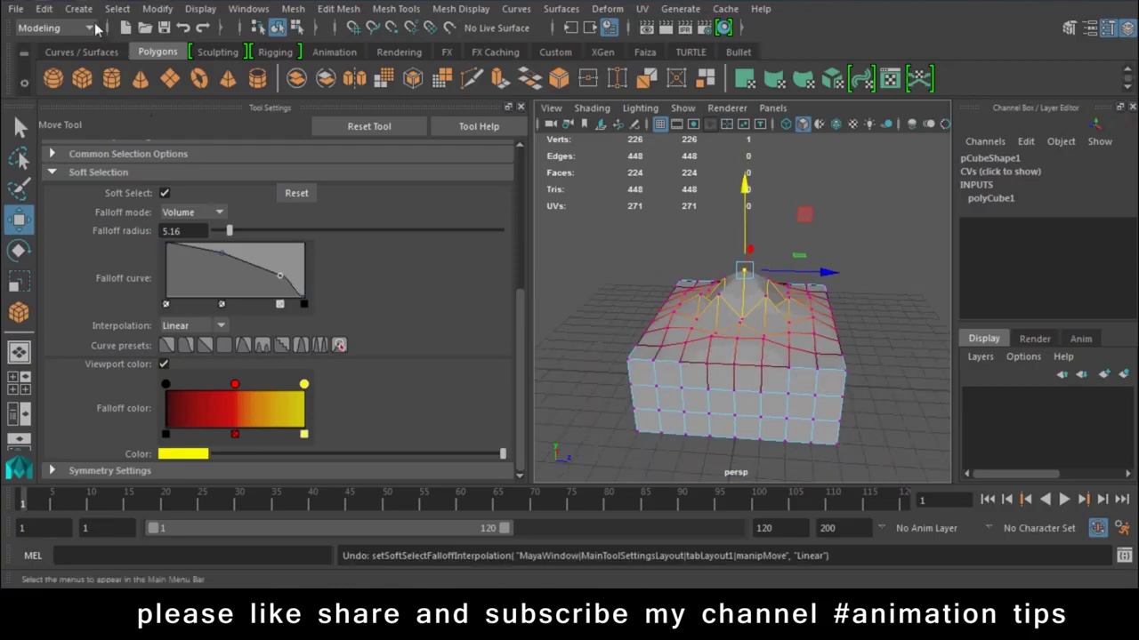
Undo the extra Linear edits and raise the top vertex into a gentle rounded dome
left_click(203, 27)
left_click(603, 248)
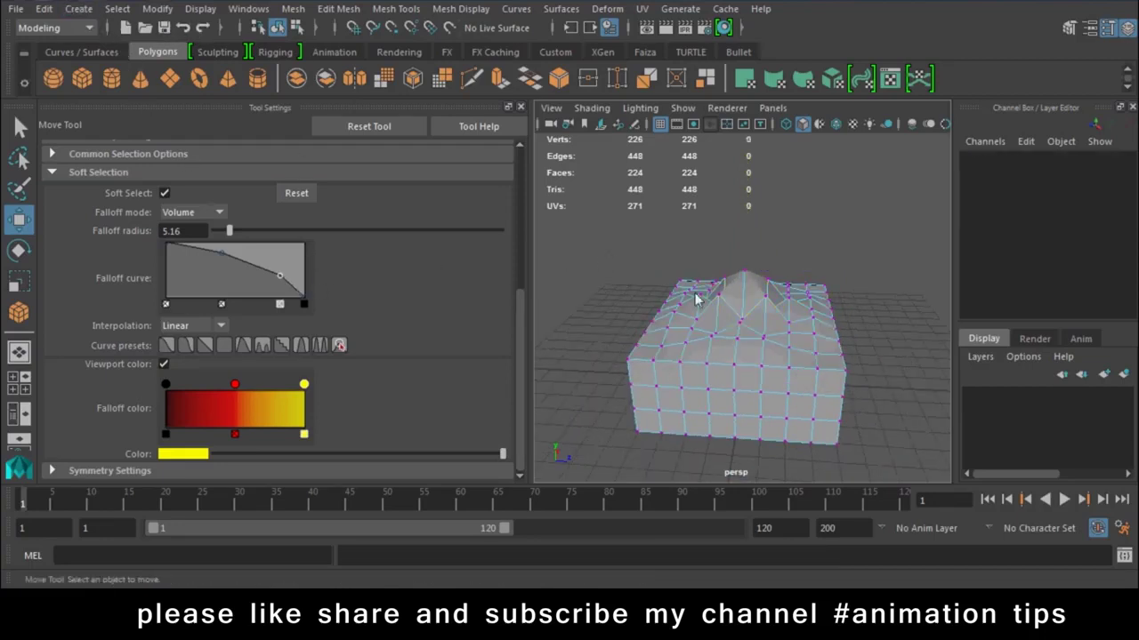
right_click_drag(686, 213, 862, 230)
key("ctrl+z")
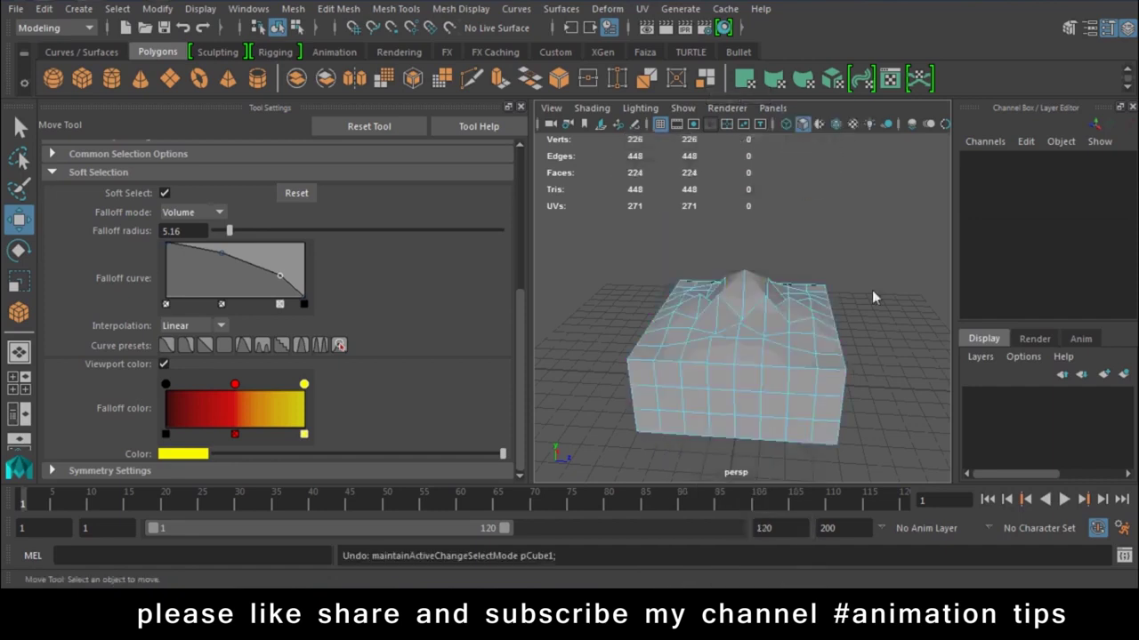
key("ctrl+z")
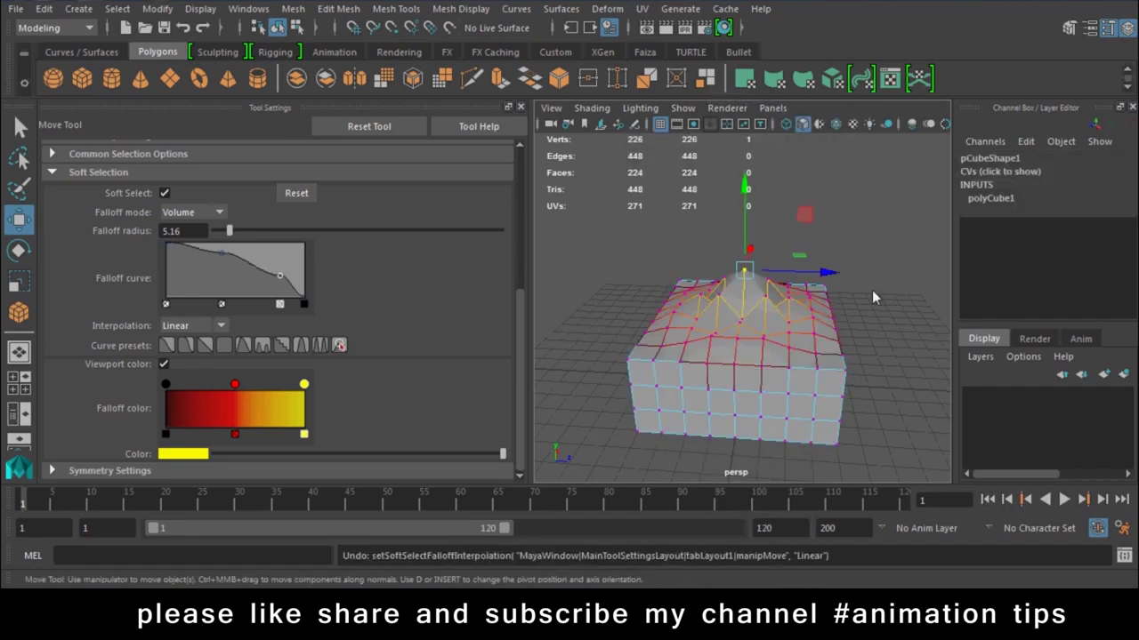
key("ctrl+z")
key("ctrl+z")
key("ctrl+z")
key("ctrl+z")
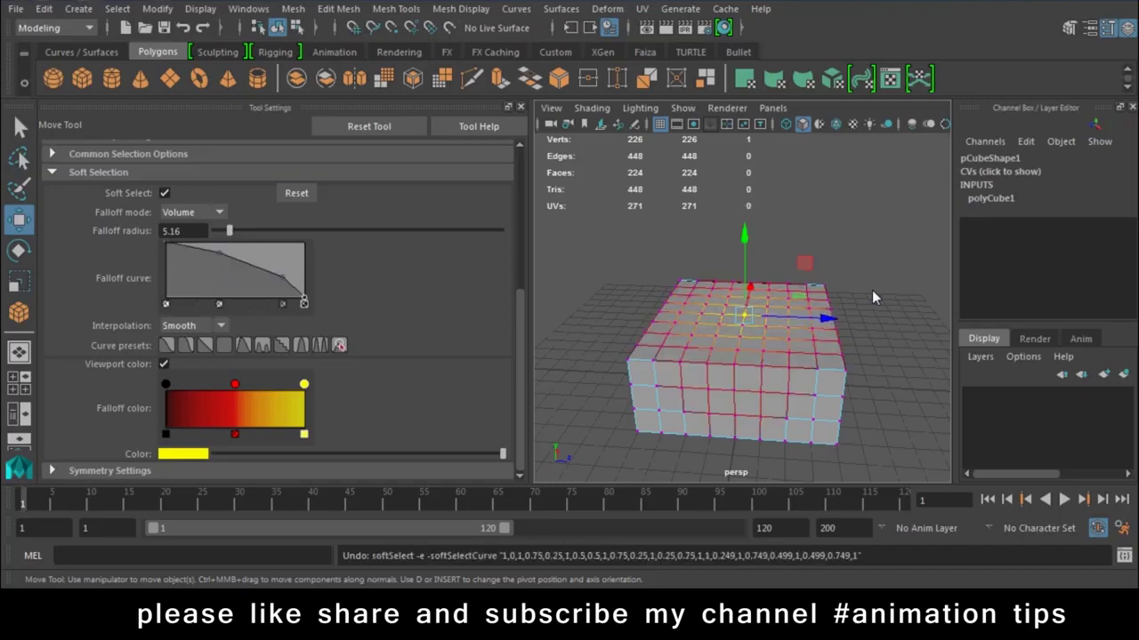
left_click_drag(745, 237, 747, 221)
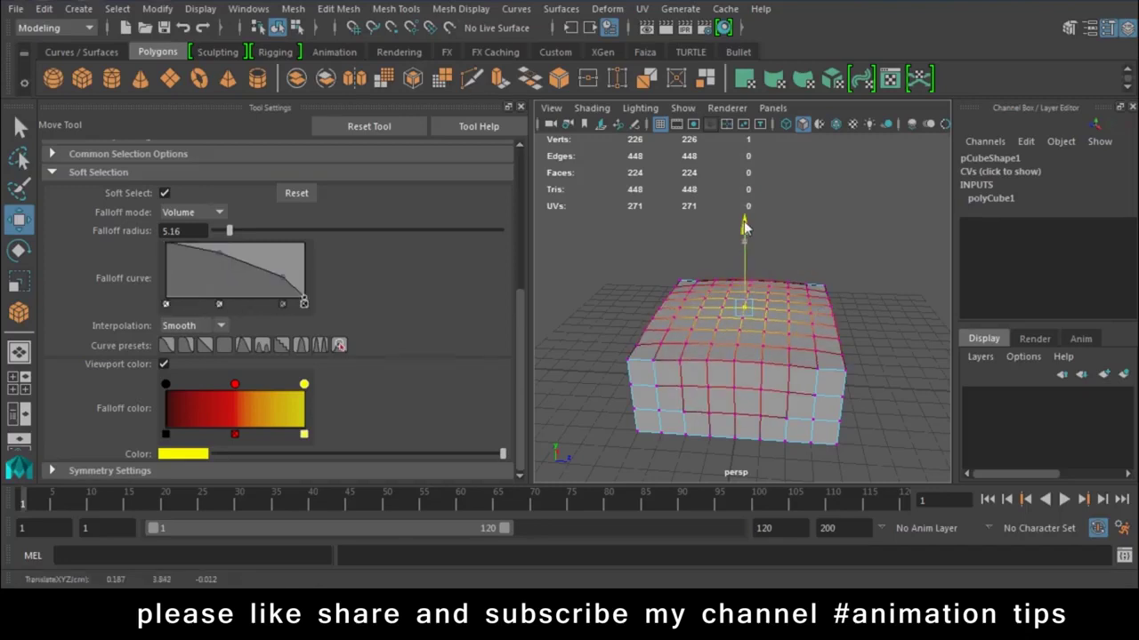
left_click(520, 107)
Dent the right side inward and bulge the left side outward with soft selection
left_click_drag(655, 323, 513, 281, "alt")
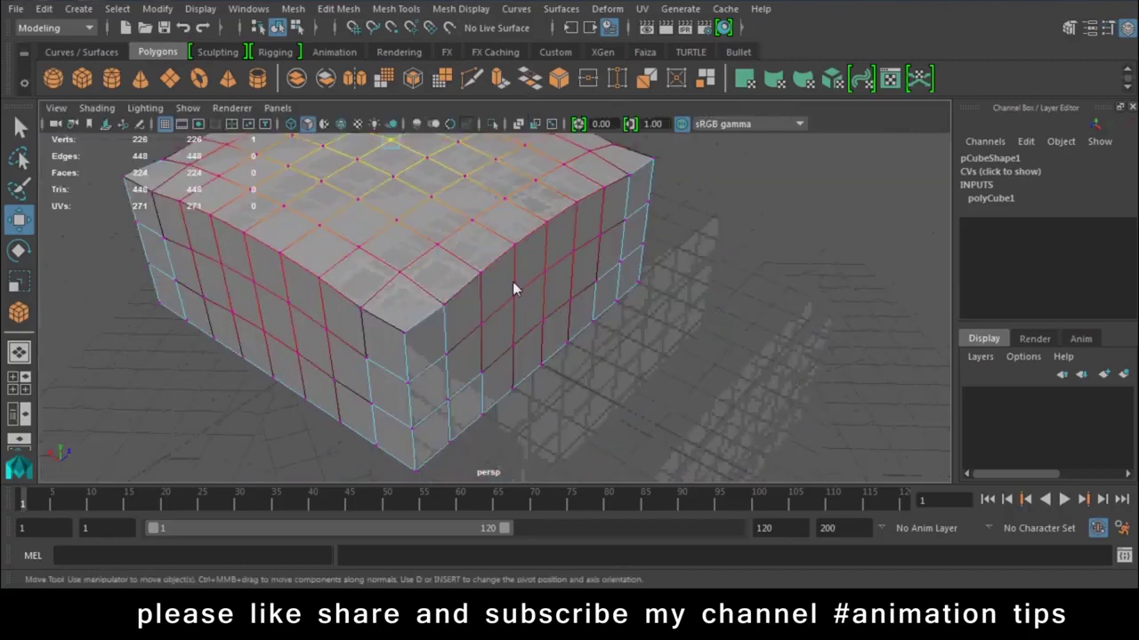
left_click(546, 318)
mouse_move(491, 296)
left_mouse_down()
mouse_move(507, 307)
mouse_move(500, 313)
left_mouse_up()
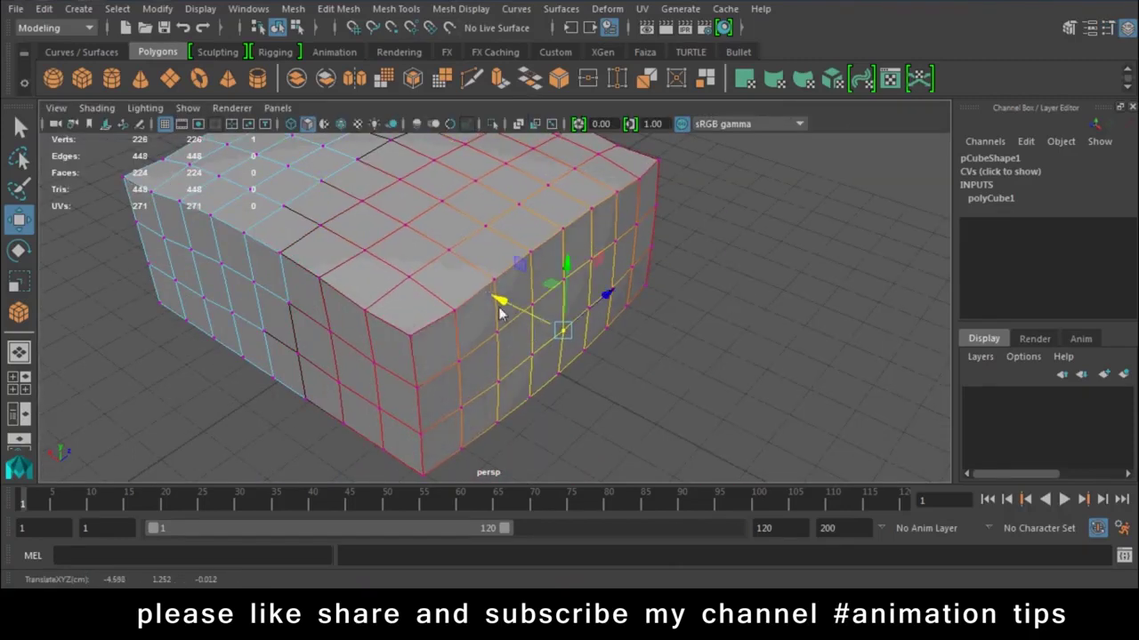
left_click(261, 330)
mouse_move(323, 297)
left_mouse_down()
mouse_move(302, 309)
mouse_move(585, 371)
left_mouse_up()
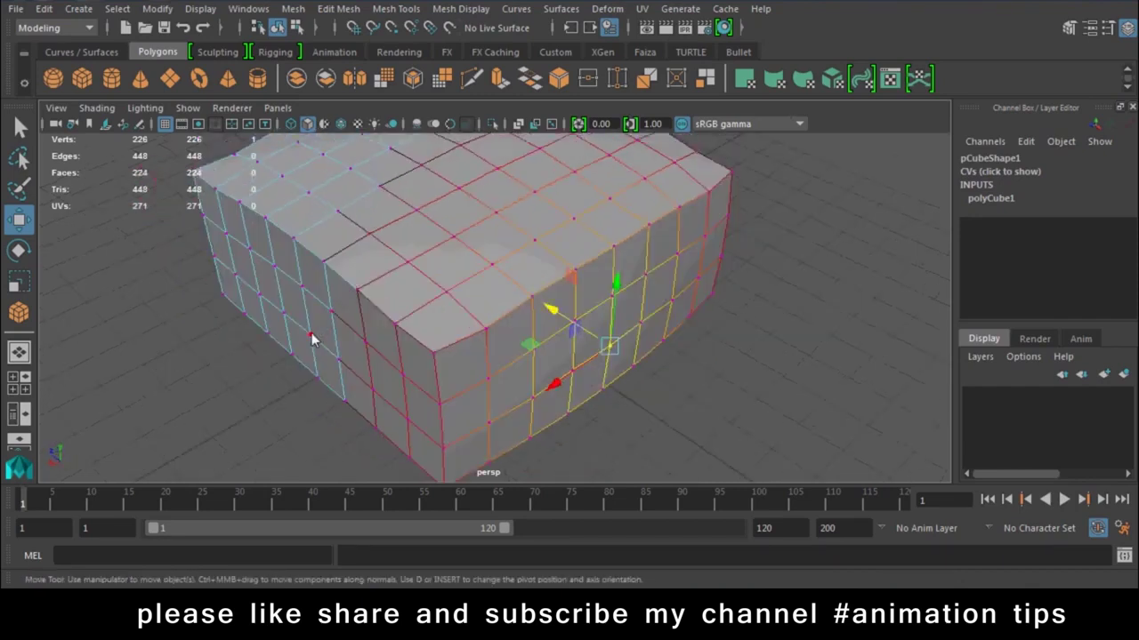
Push the left side further out and pull the front-left corner down and outward
left_click(310, 335)
mouse_move(263, 355)
left_mouse_down()
mouse_move(253, 361)
mouse_move(454, 357)
mouse_move(304, 392)
left_mouse_up()
left_click(371, 361)
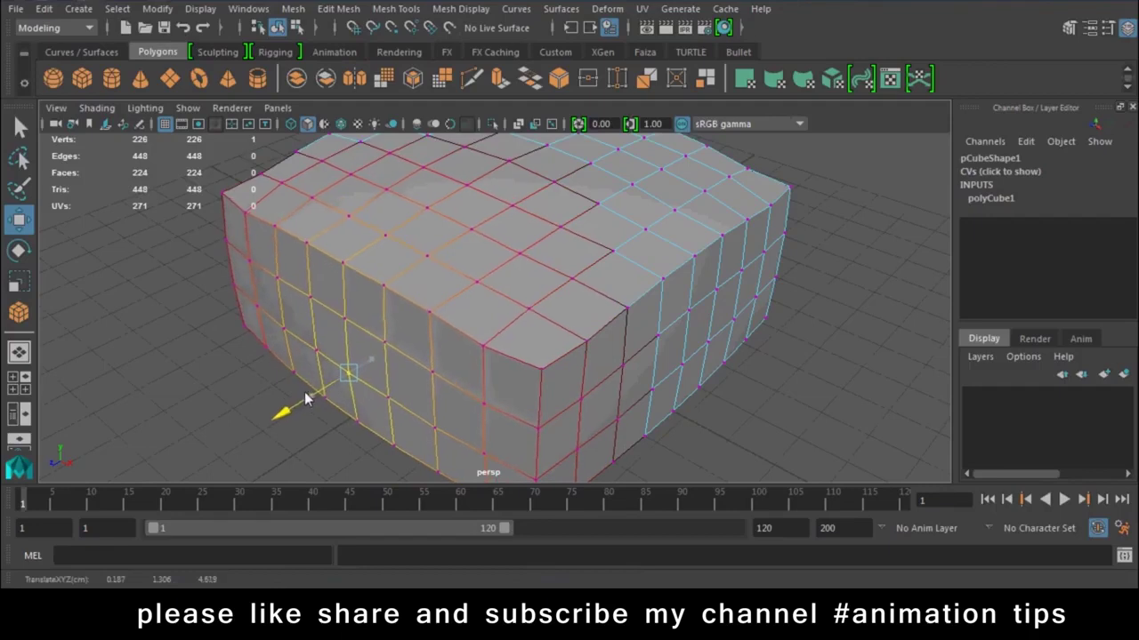
mouse_move(444, 381)
left_mouse_down("alt")
mouse_move(473, 301)
mouse_move(513, 280)
left_mouse_up("alt")
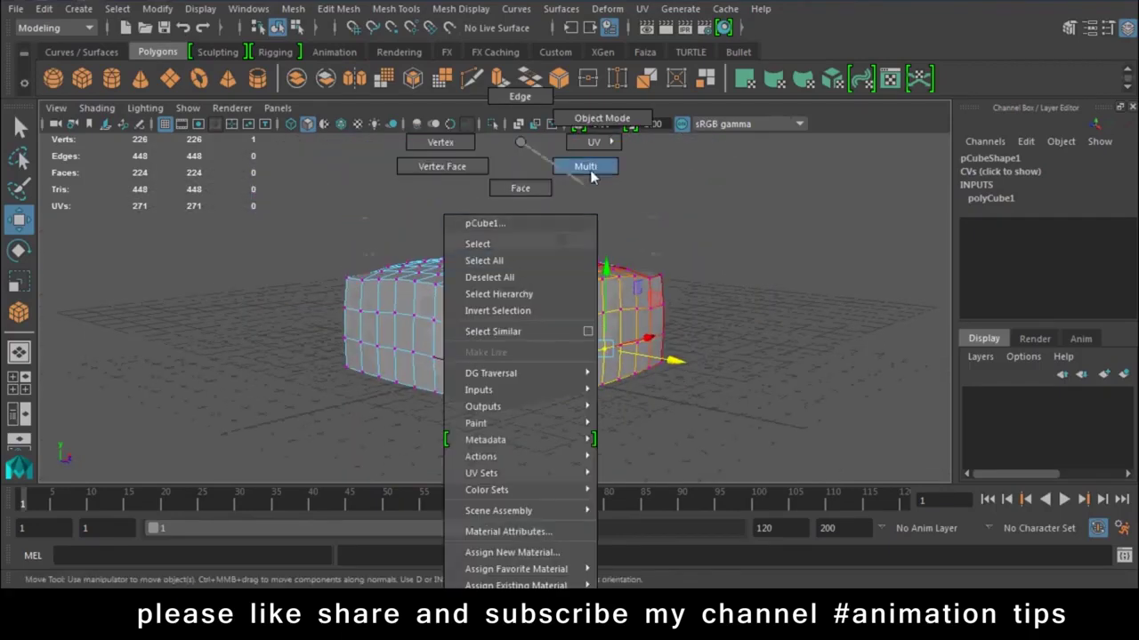
Switch to Object Mode, inspect the cushion from several angles, and turn off smooth preview
right_click_drag(521, 158, 587, 146)
mouse_move(741, 269)
left_mouse_down("alt")
mouse_move(581, 343)
mouse_move(708, 307)
left_mouse_up("alt")
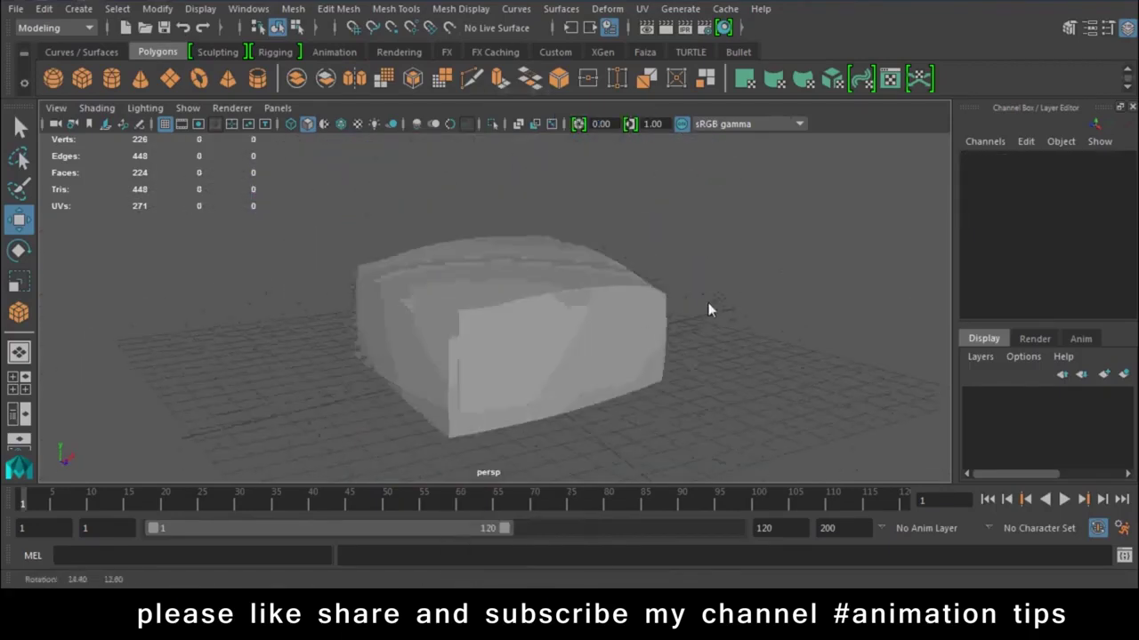
left_click(536, 307)
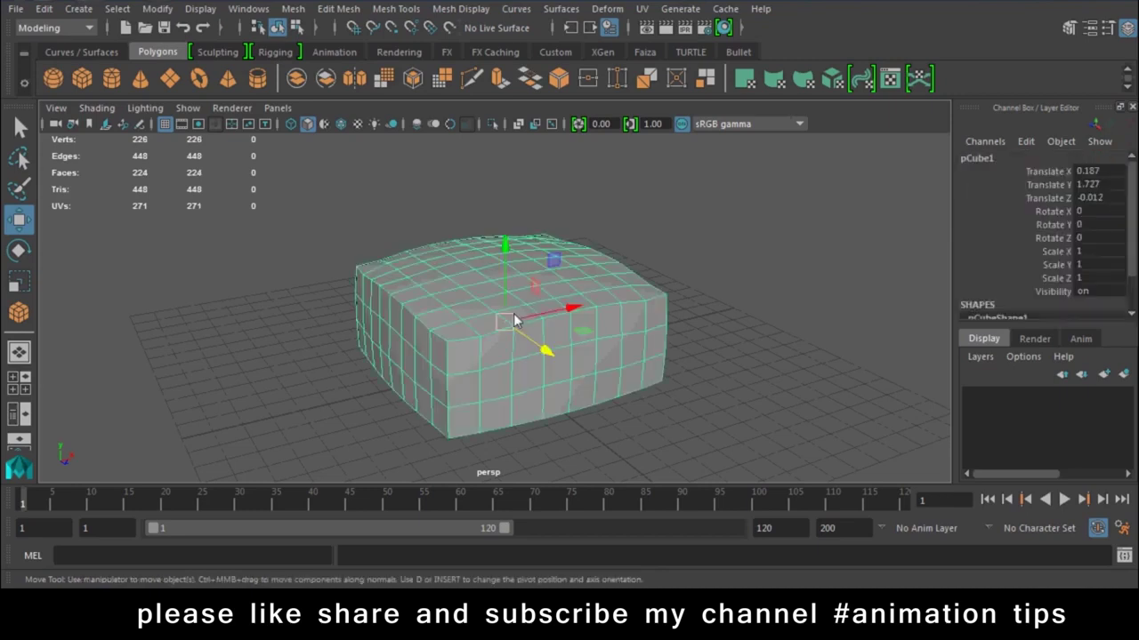
left_click(772, 306)
mouse_move(570, 402)
left_mouse_down("alt")
mouse_move(469, 390)
mouse_move(675, 362)
mouse_move(790, 363)
left_mouse_up("alt")
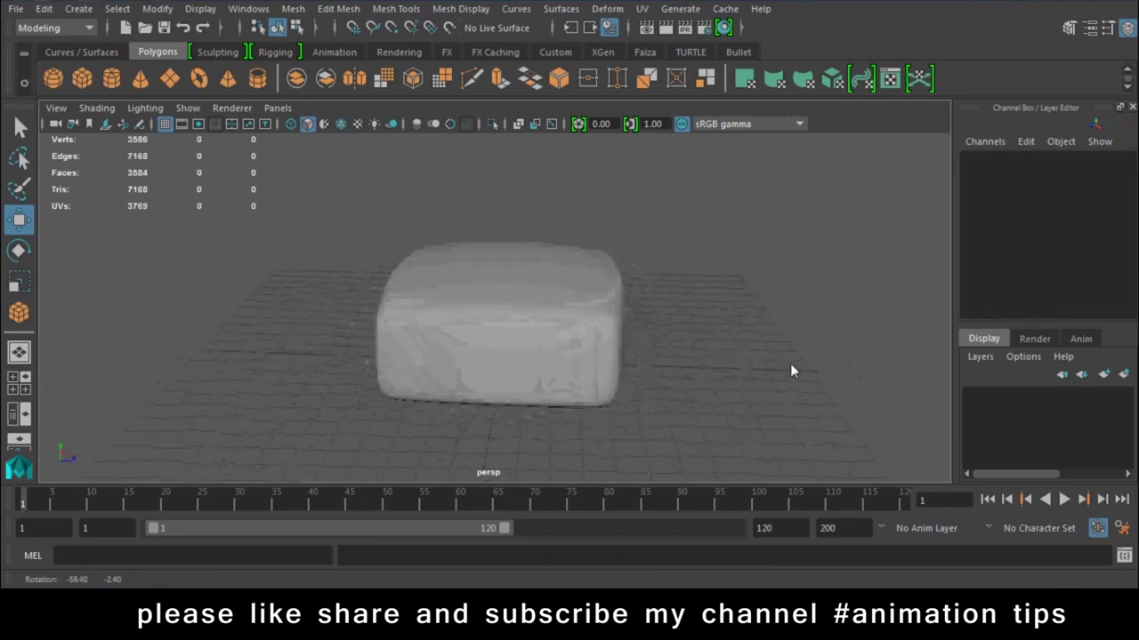
scroll(513, 260, "up", 5)
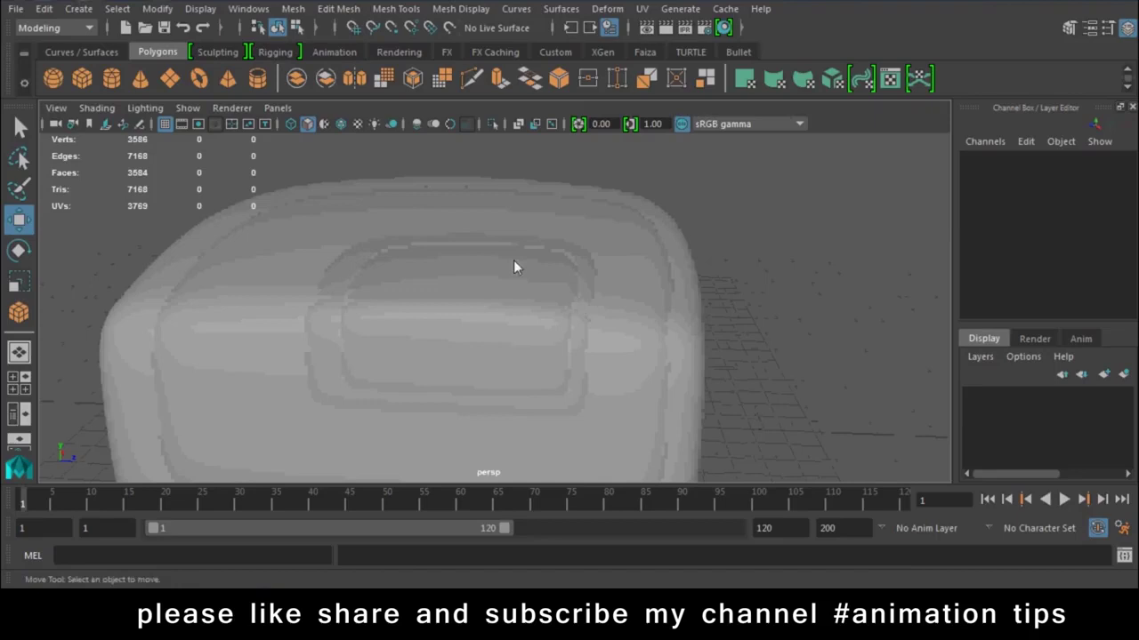
scroll(562, 314, "up", 3)
left_click(562, 314)
key("1")
left_click_drag(599, 324, 576, 360, "alt")
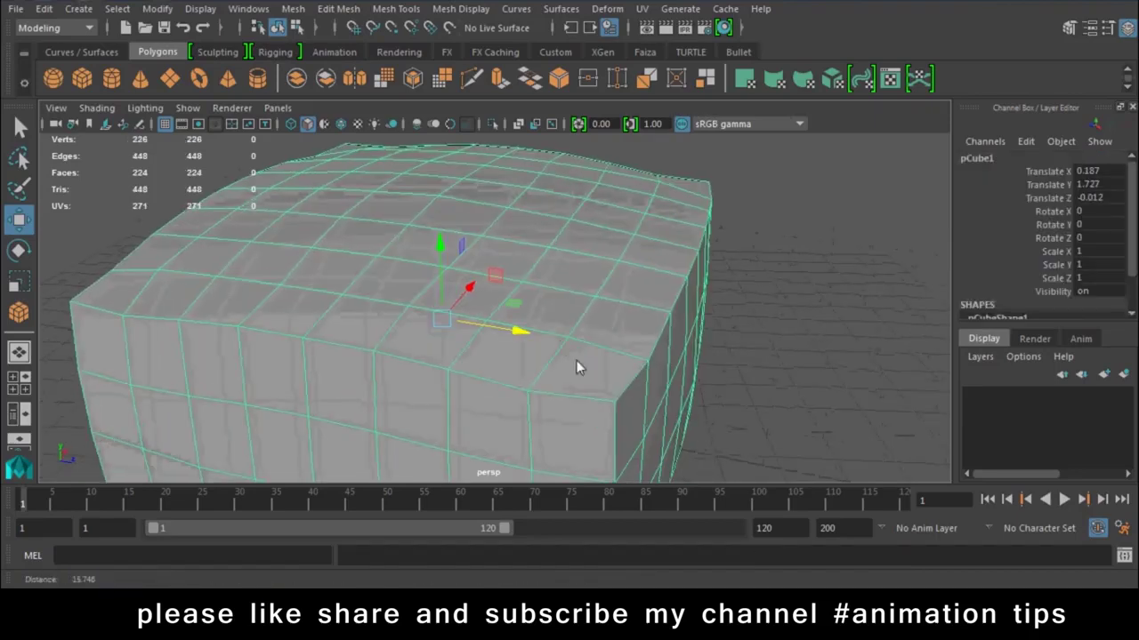
scroll(550, 296, "up", 3)
scroll(572, 415, "down", 5)
left_click_drag(571, 415, 418, 291, "alt")
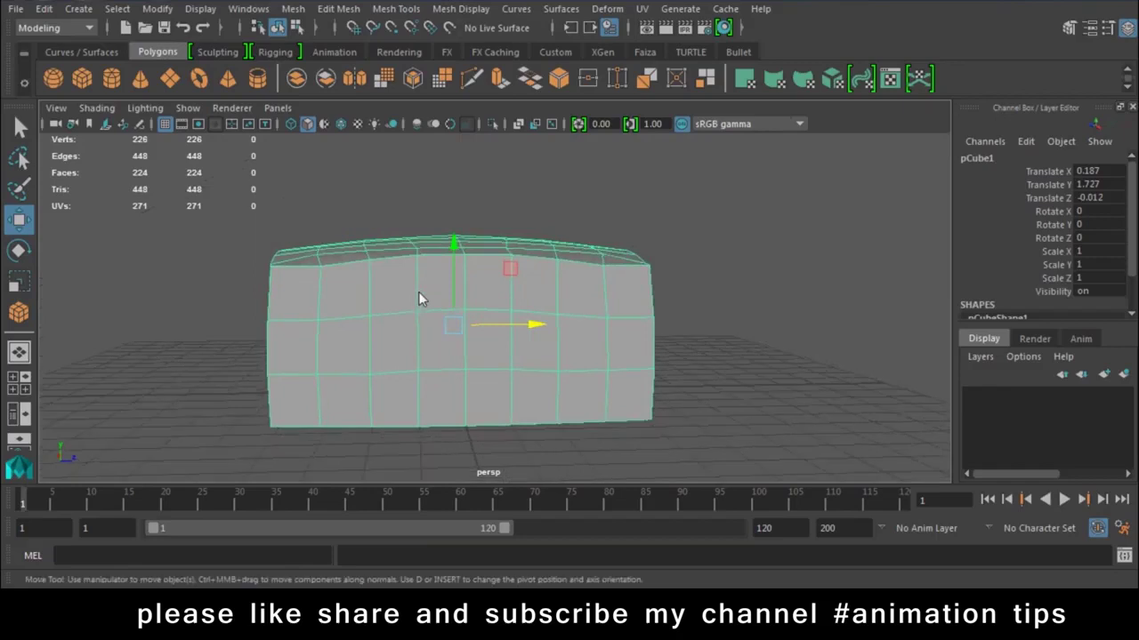
Compare smooth (3), cage-with-smooth (2) and cage (1) displays, ending on the low-poly cage
key("3")
key("1")
key("3")
key("1")
key("3")
key("2")
key("3")
key("2")
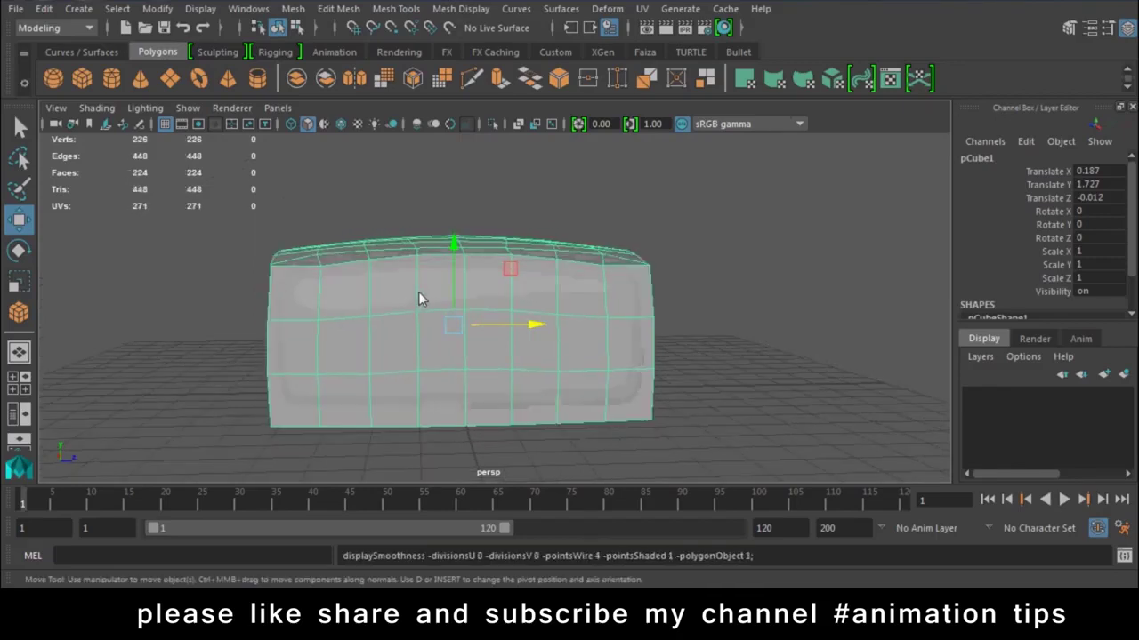
key("3")
key("1")
Switch to face mode and marquee-select all the cushion's top faces
right_click_drag(522, 143, 525, 208)
left_click_drag(747, 183, 196, 269)
left_click_drag(389, 329, 430, 322, "alt")
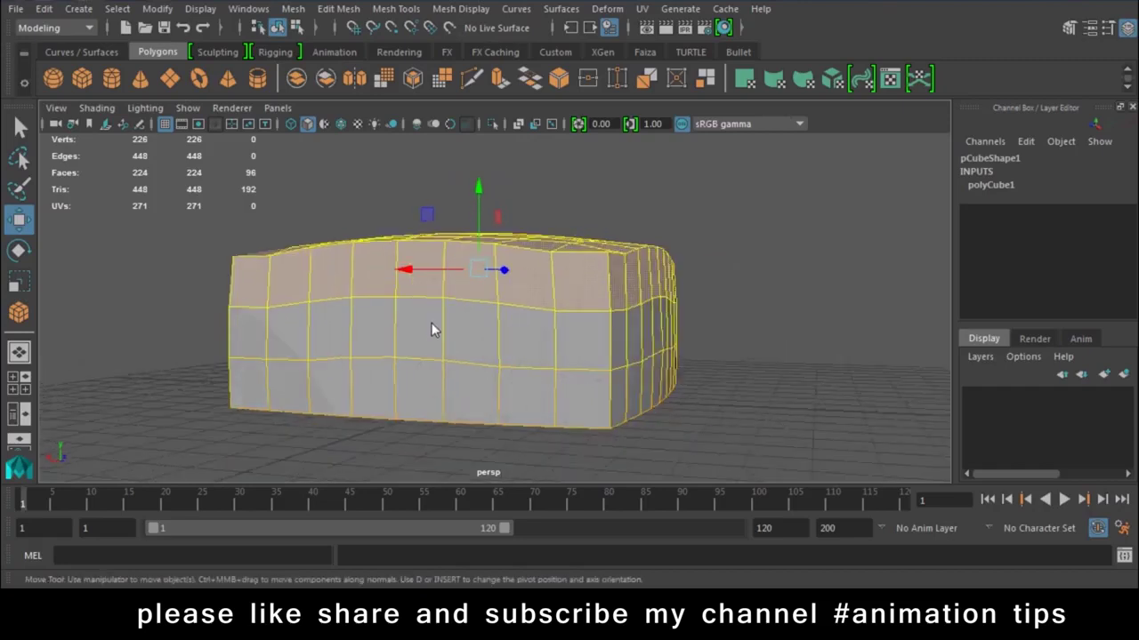
Reselect all the cushion's top faces and orbit to a three-quarter view
mouse_move(648, 381)
left_mouse_down("alt")
mouse_move(521, 419)
mouse_move(478, 363)
left_mouse_up("alt")
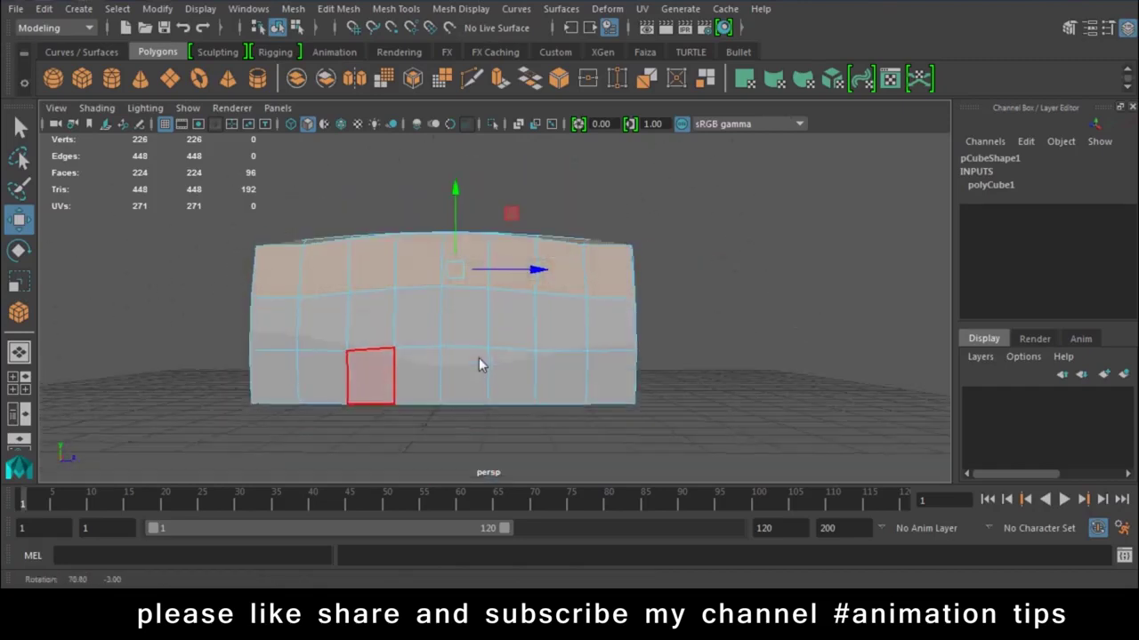
left_click(792, 177)
left_click_drag(793, 172, 151, 264)
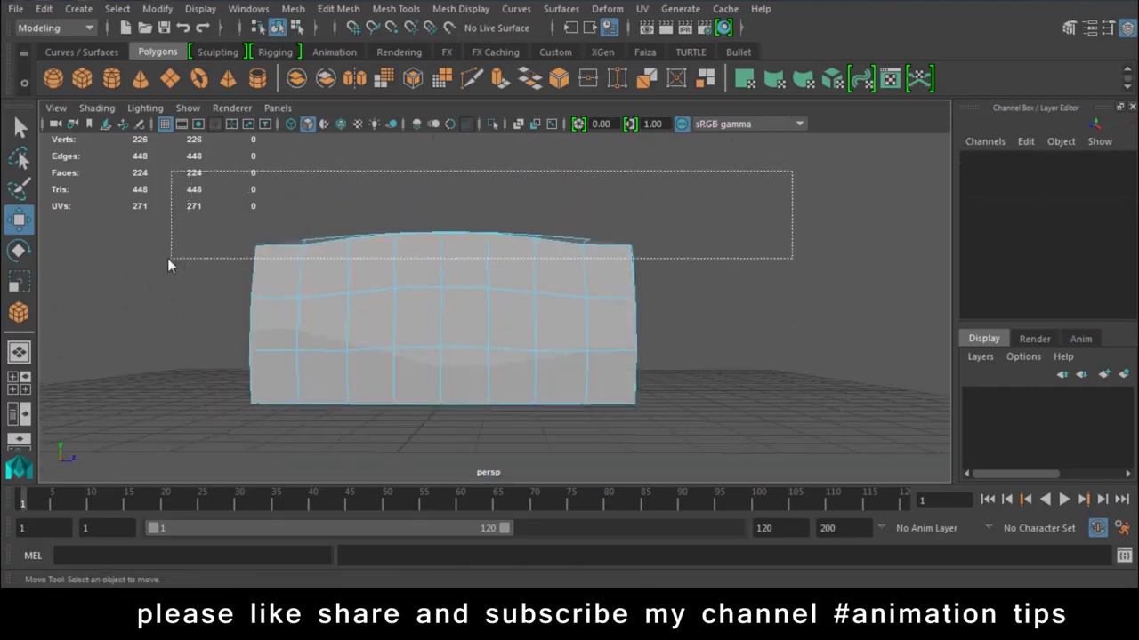
mouse_move(619, 331)
left_mouse_down("alt")
mouse_move(421, 326)
mouse_move(584, 305)
mouse_move(590, 331)
left_mouse_up("alt")
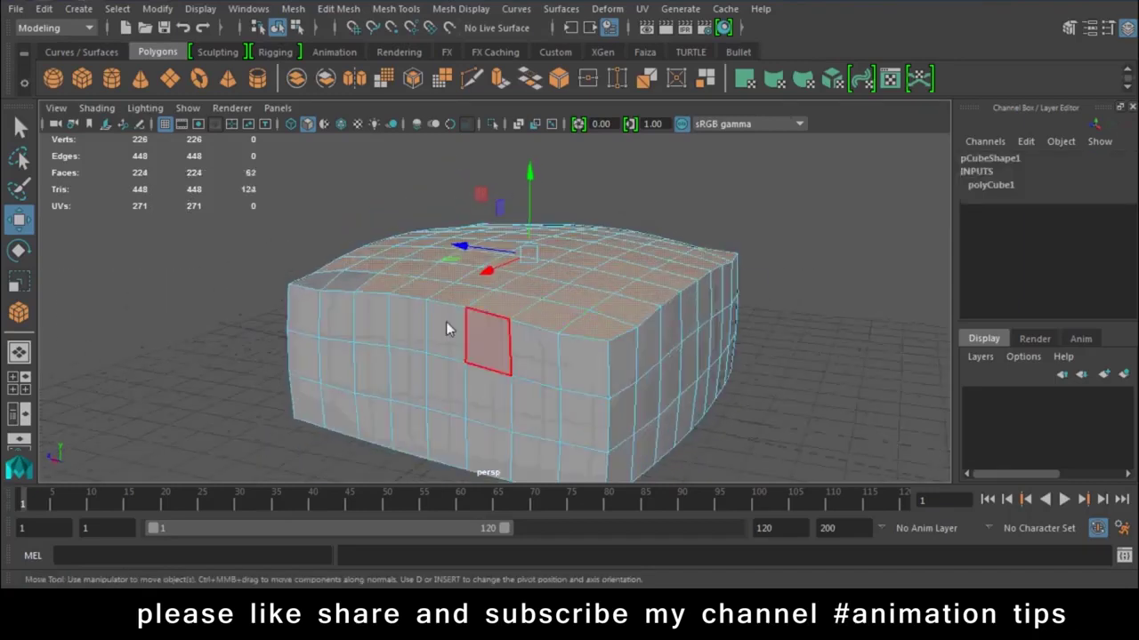
mouse_move(303, 296)
left_mouse_down("alt")
mouse_move(501, 401)
mouse_move(526, 354)
mouse_move(536, 400)
mouse_move(494, 397)
mouse_move(418, 316)
left_mouse_up("alt")
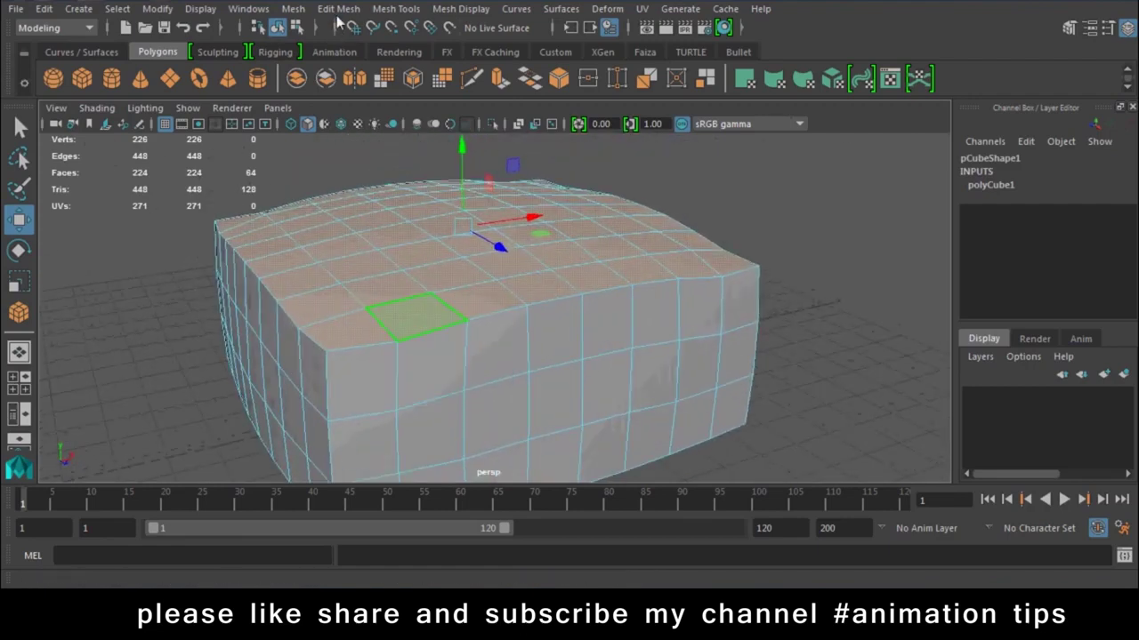
Split the top faces into triangles with Add Divisions at level 1, then inspect the result
left_click(339, 9)
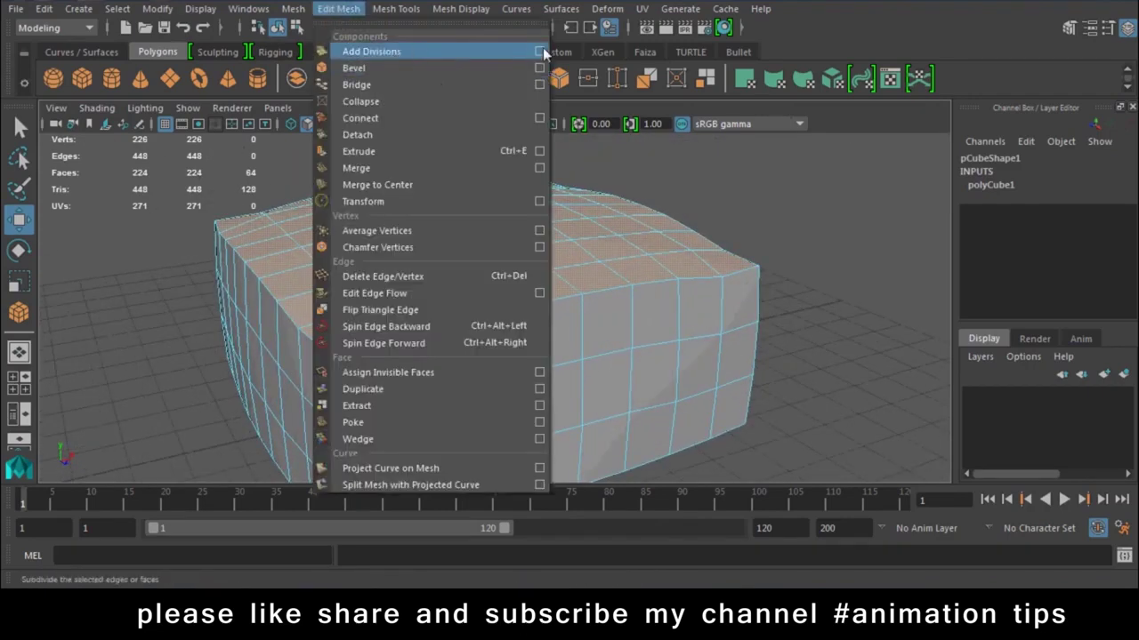
left_click(540, 51)
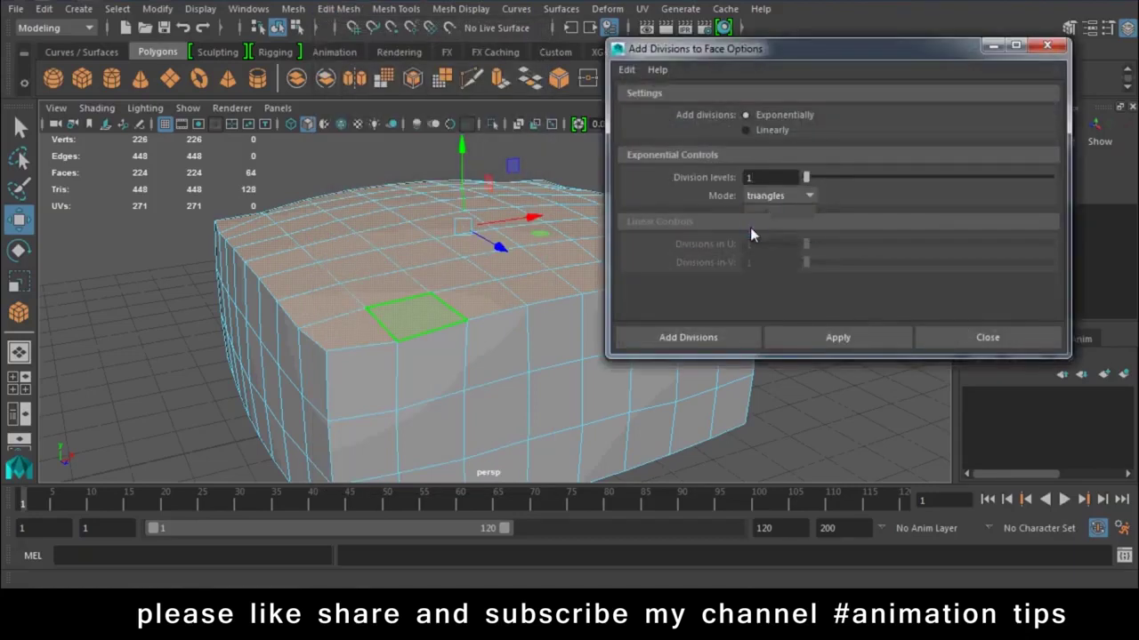
left_click(688, 338)
left_click_drag(686, 339, 546, 283, "alt")
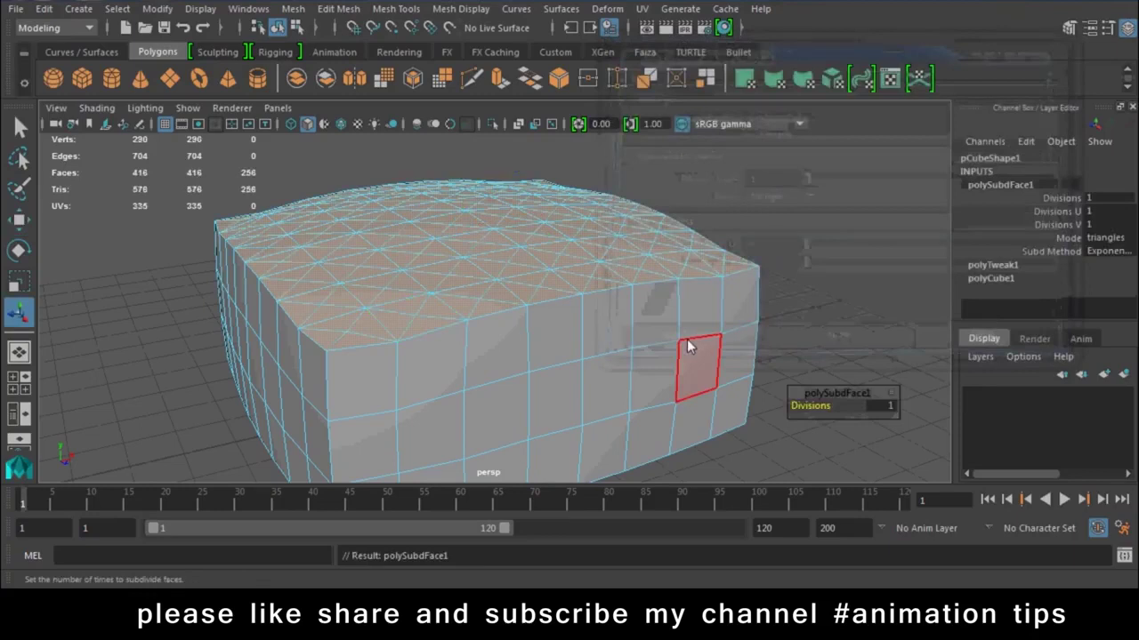
left_click(816, 252)
mouse_move(816, 251)
left_mouse_down("alt")
mouse_move(642, 433)
mouse_move(564, 403)
mouse_move(487, 213)
mouse_move(490, 338)
mouse_move(457, 381)
mouse_move(537, 377)
left_mouse_up("alt")
mouse_move(607, 141)
right_mouse_down()
mouse_move(607, 264)
mouse_move(540, 143)
right_mouse_up()
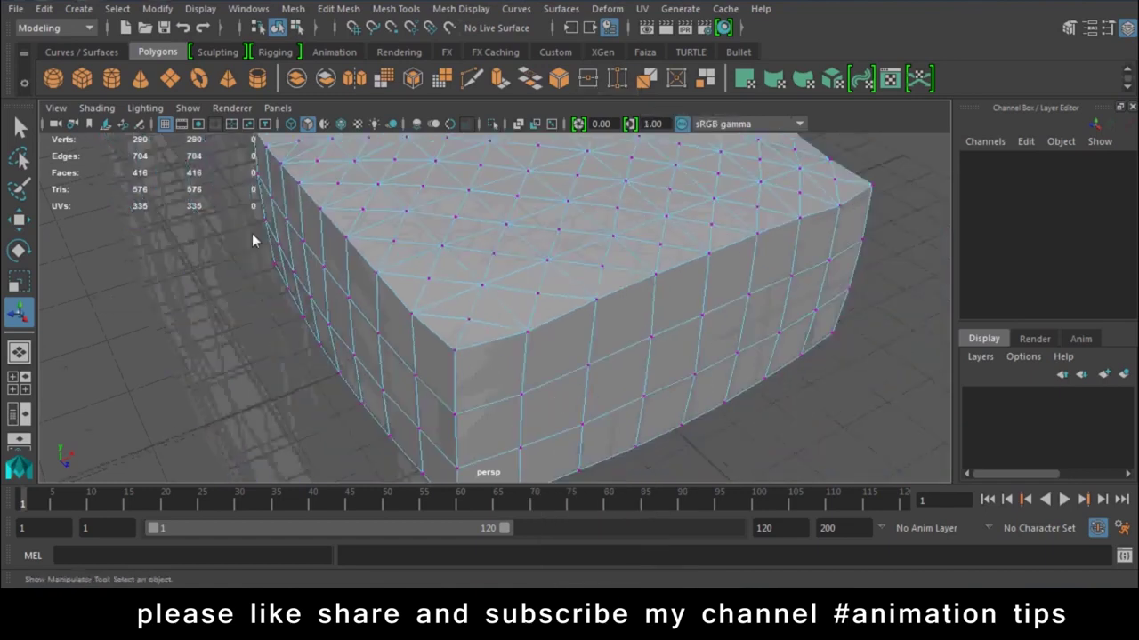
Pick a top vertex and a neighbour, framing each, then back out to see the cushion
scroll(455, 457, "up", 2)
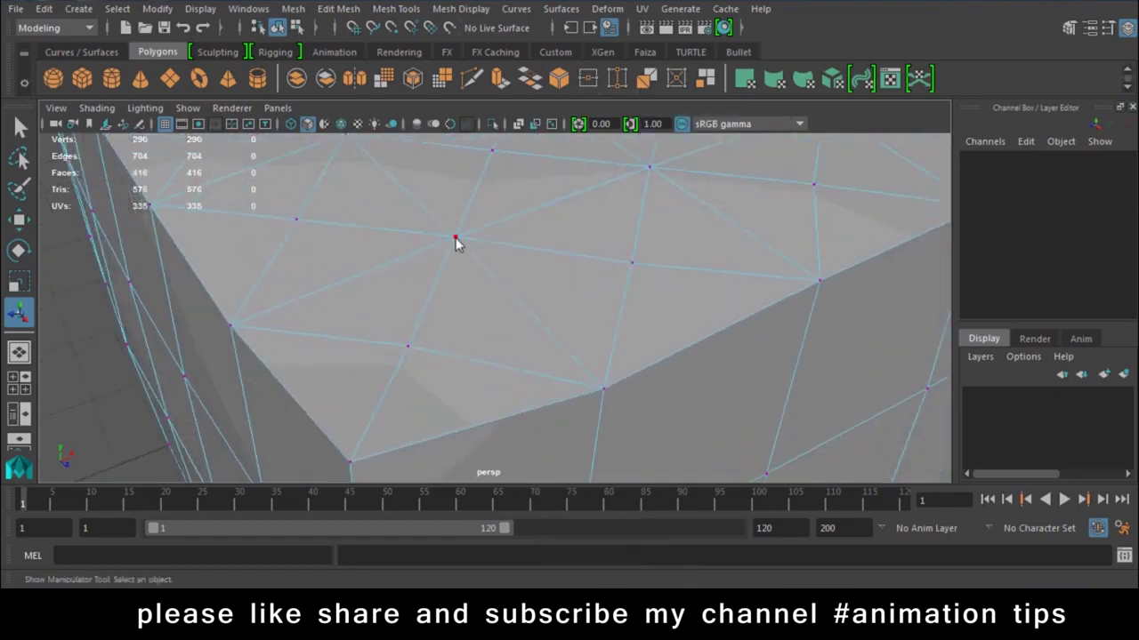
left_click(455, 238)
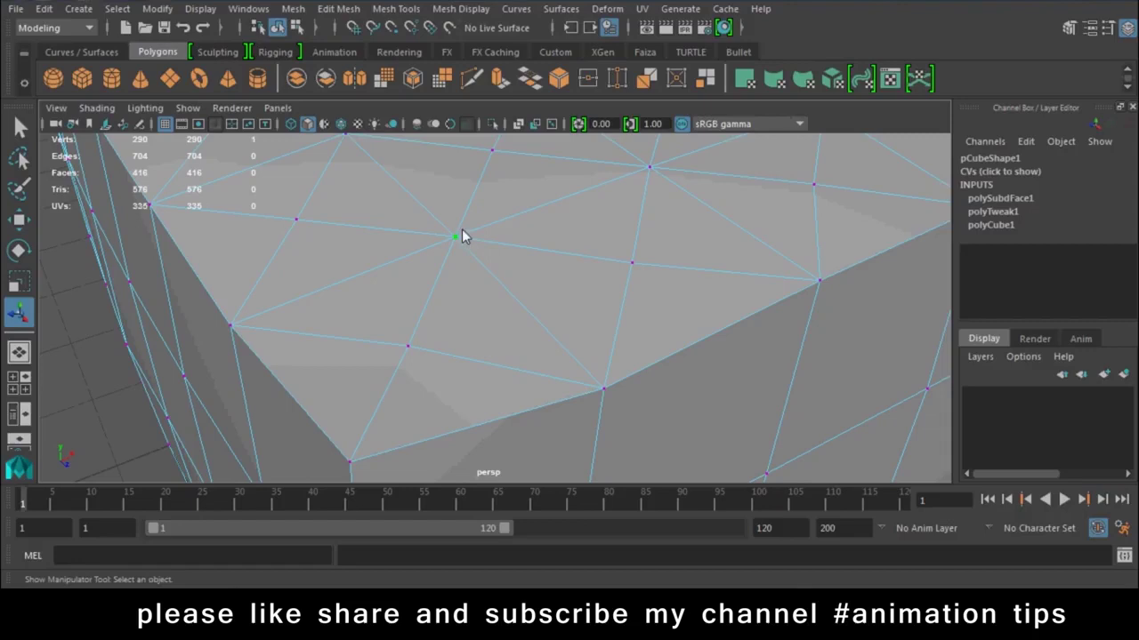
key("f")
key("w")
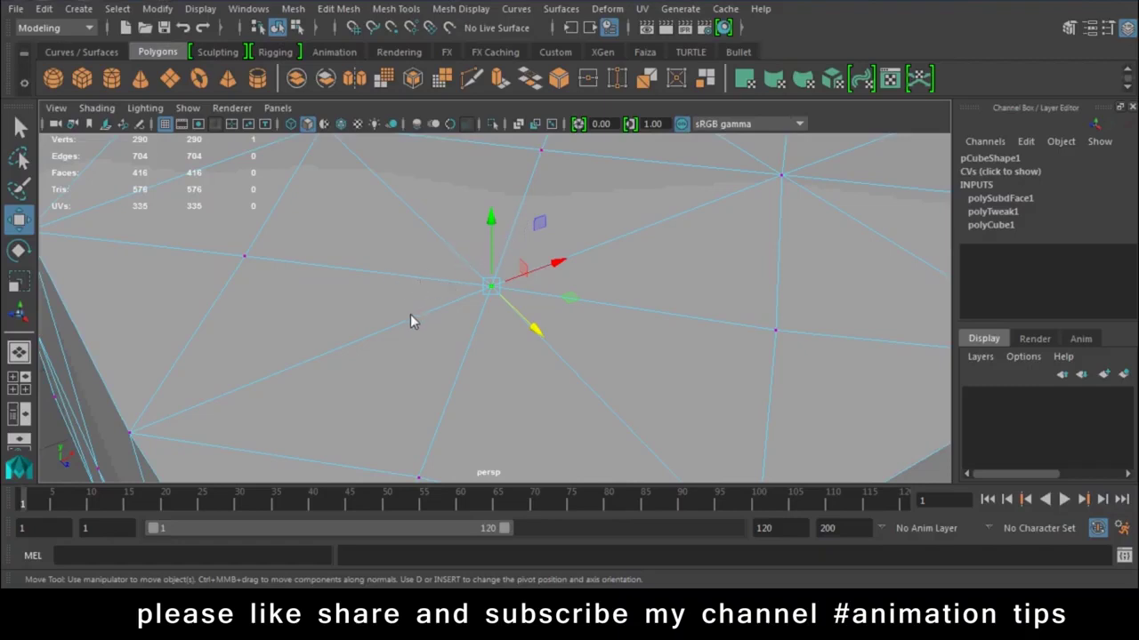
left_click(774, 331)
key("f")
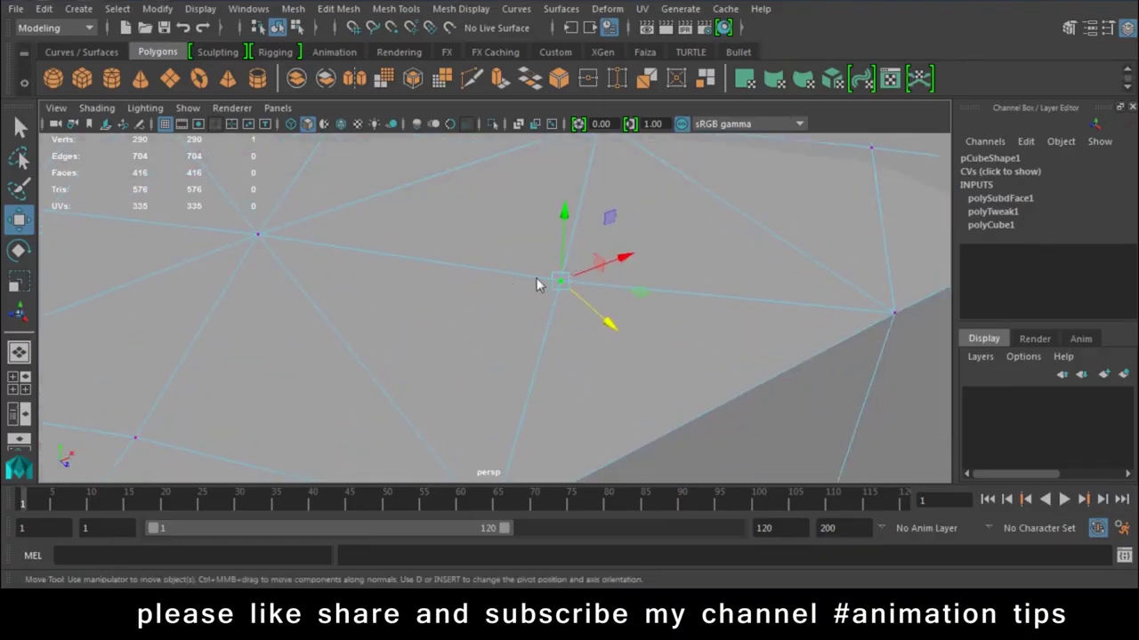
right_click_drag(519, 274, 401, 310, "alt")
mouse_move(401, 310)
left_mouse_down("alt")
mouse_move(551, 283)
mouse_move(603, 322)
mouse_move(572, 191)
mouse_move(607, 295)
mouse_move(567, 295)
left_mouse_up("alt")
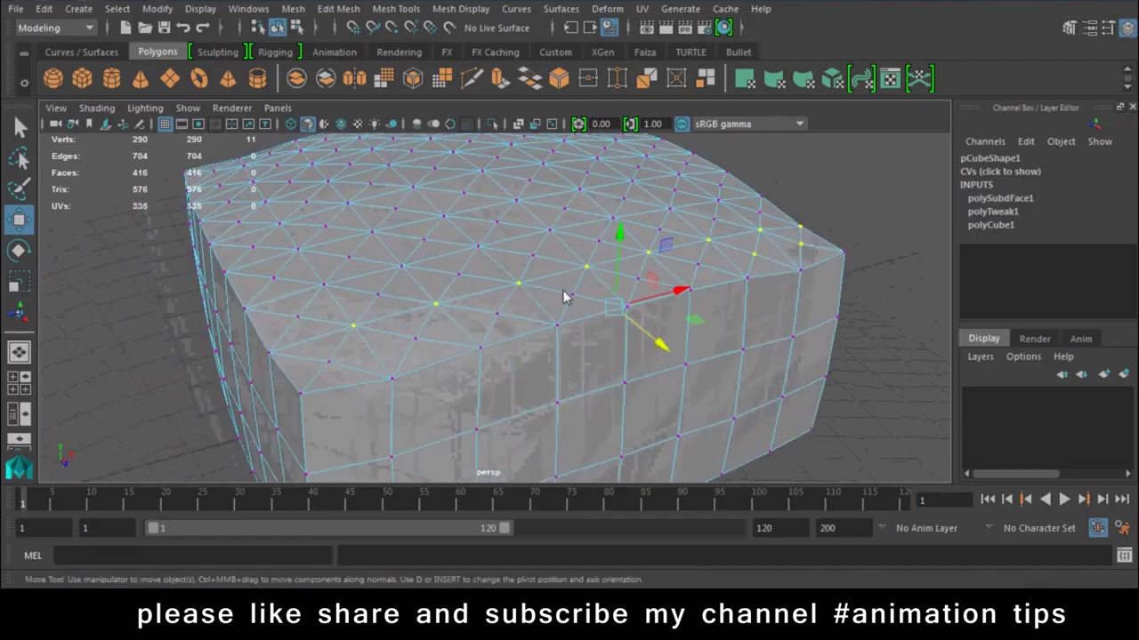
Drop one vertex and add three more across the top to the tuft-point selection
left_click(799, 231, "ctrl")
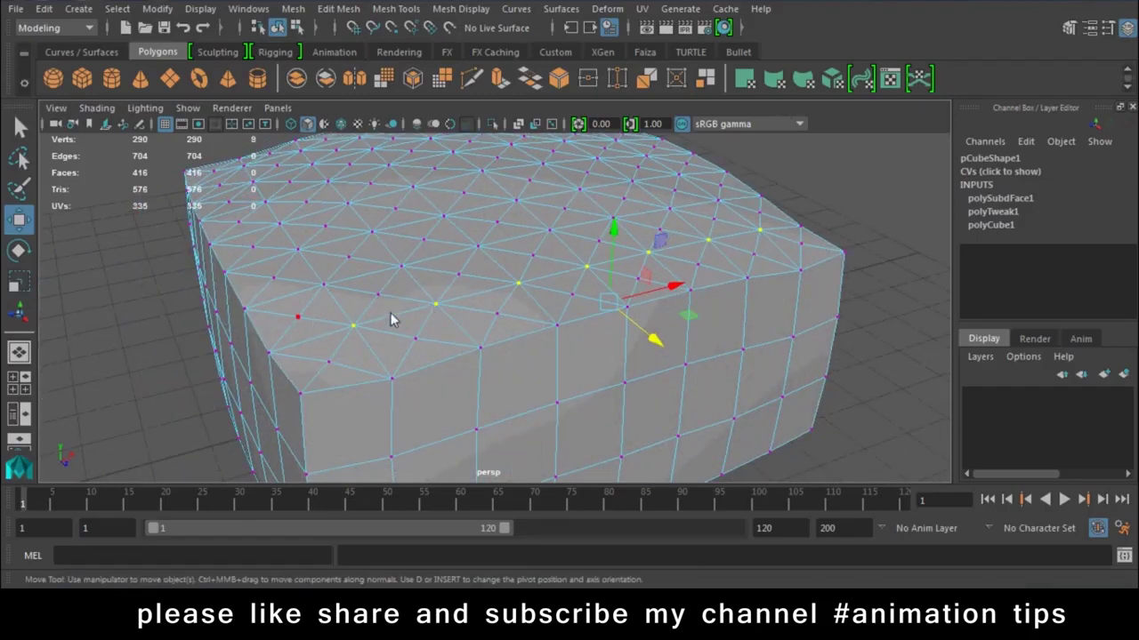
left_click(324, 290, "shift")
left_click(479, 251, "shift")
left_click(551, 232, "shift")
scroll(547, 238, "up", 3)
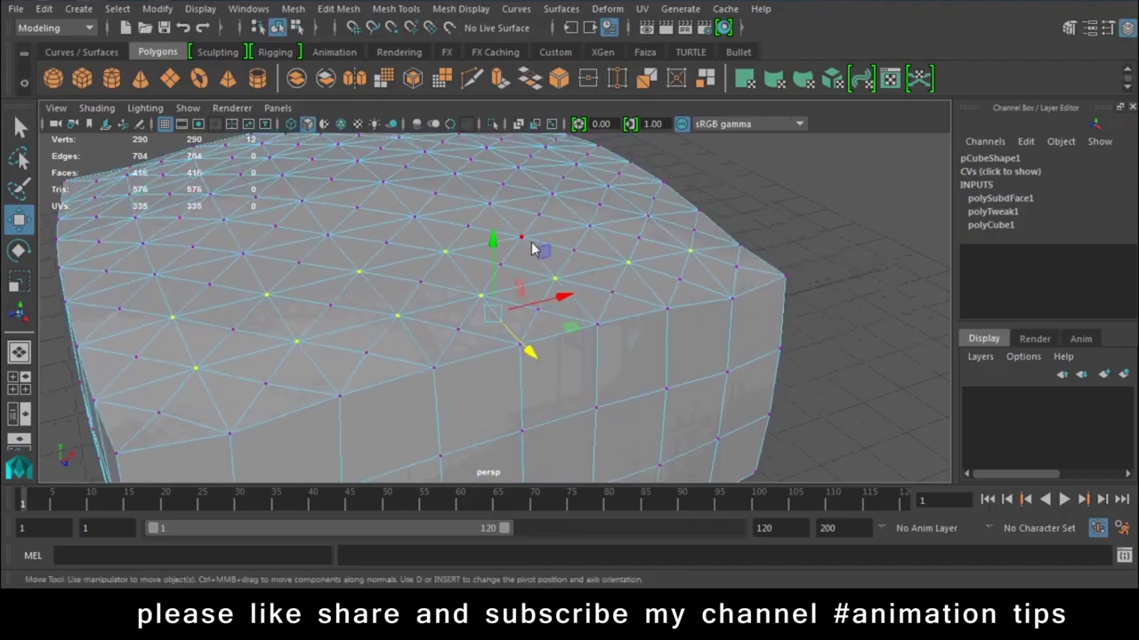
right_click_drag(671, 382, 589, 302, "alt")
left_click_drag(590, 303, 659, 311, "alt")
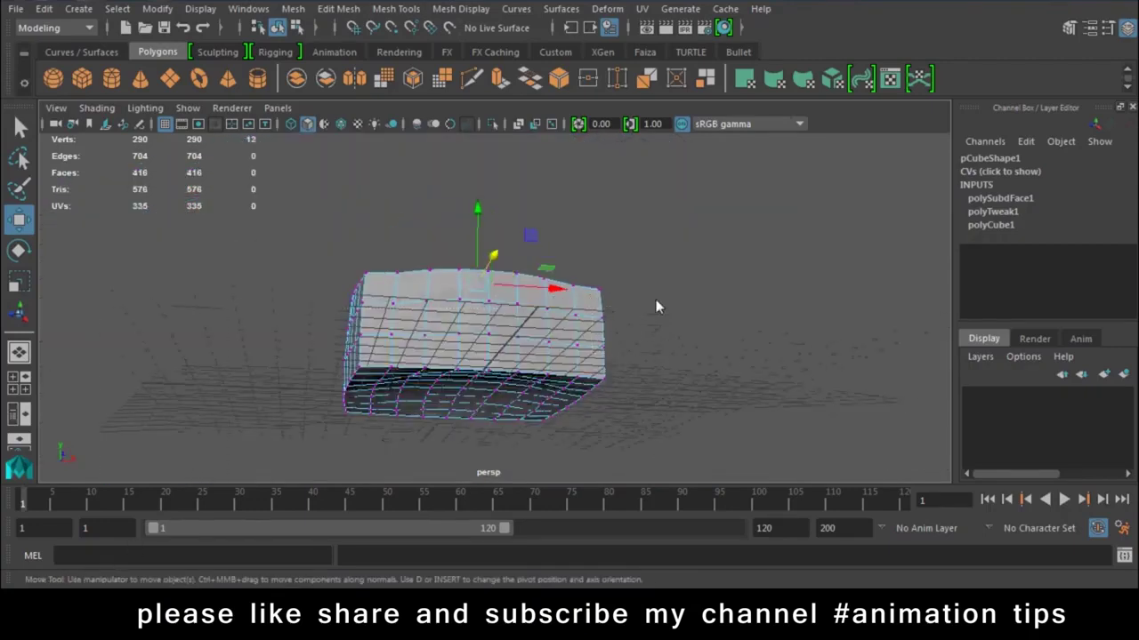
Add several individual vertices across the cushion's top to the tuft-point selection
right_click_drag(659, 311, 764, 485, "alt")
left_click_drag(764, 485, 584, 380, "alt")
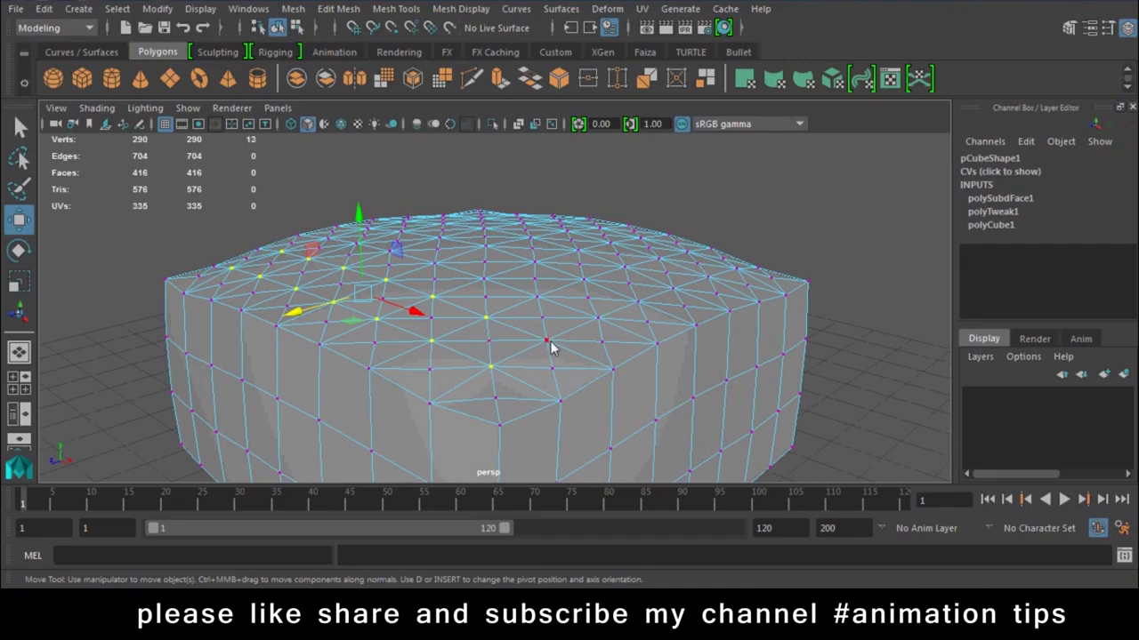
left_click(601, 321, "shift")
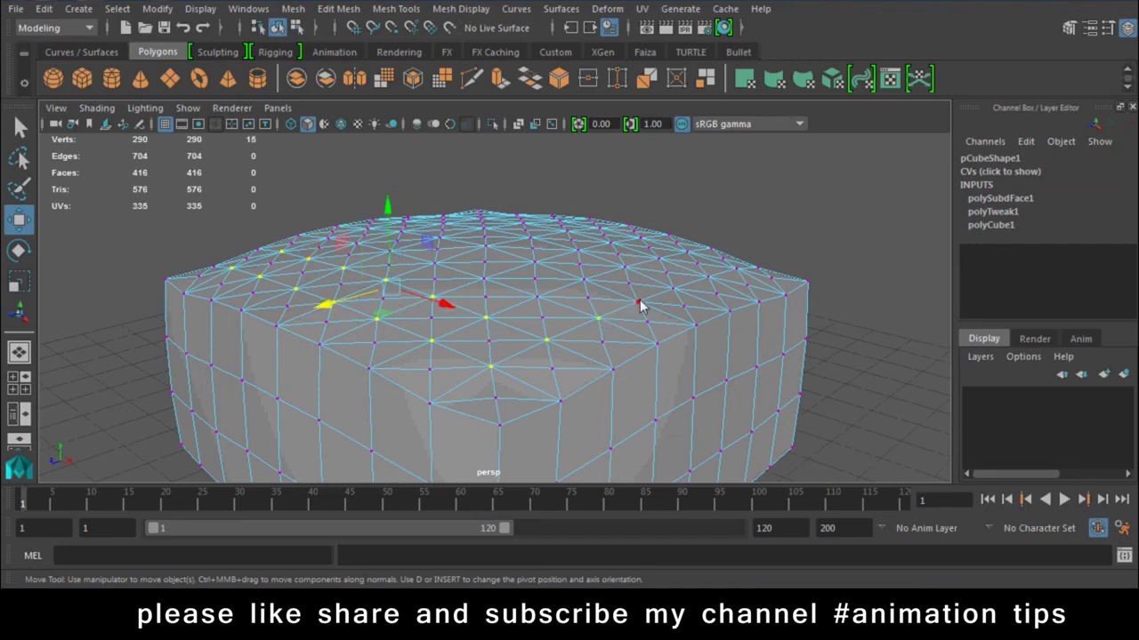
left_click(638, 304, "shift")
left_click_drag(639, 304, 516, 323, "alt")
left_click(420, 342, "shift")
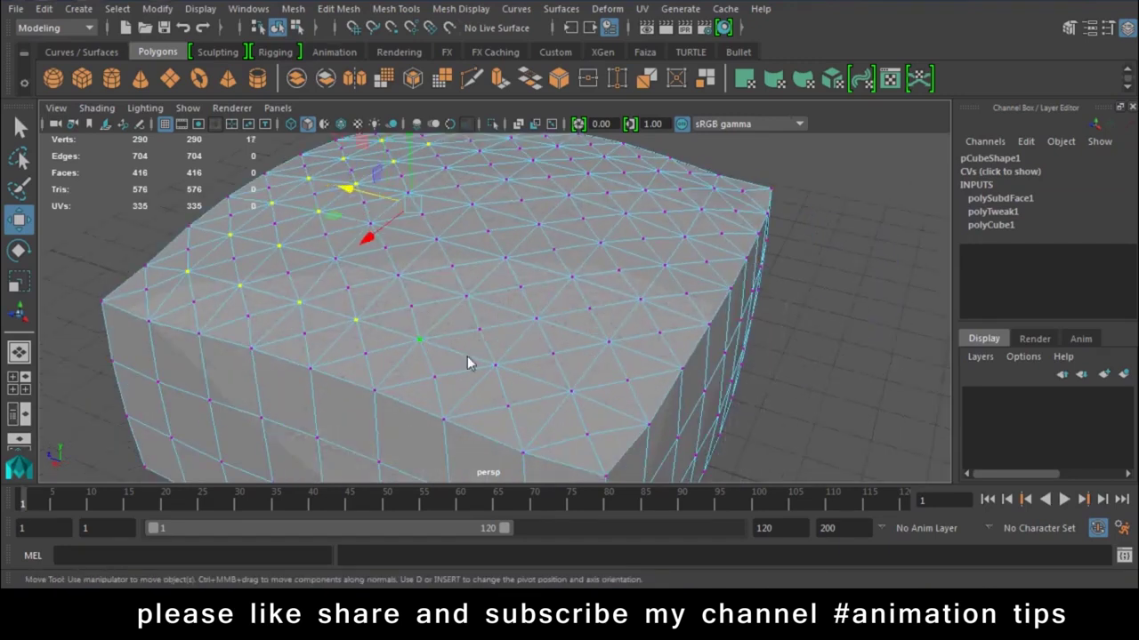
left_click(494, 365, "shift")
left_click(571, 391, "shift")
left_click(608, 341, "shift")
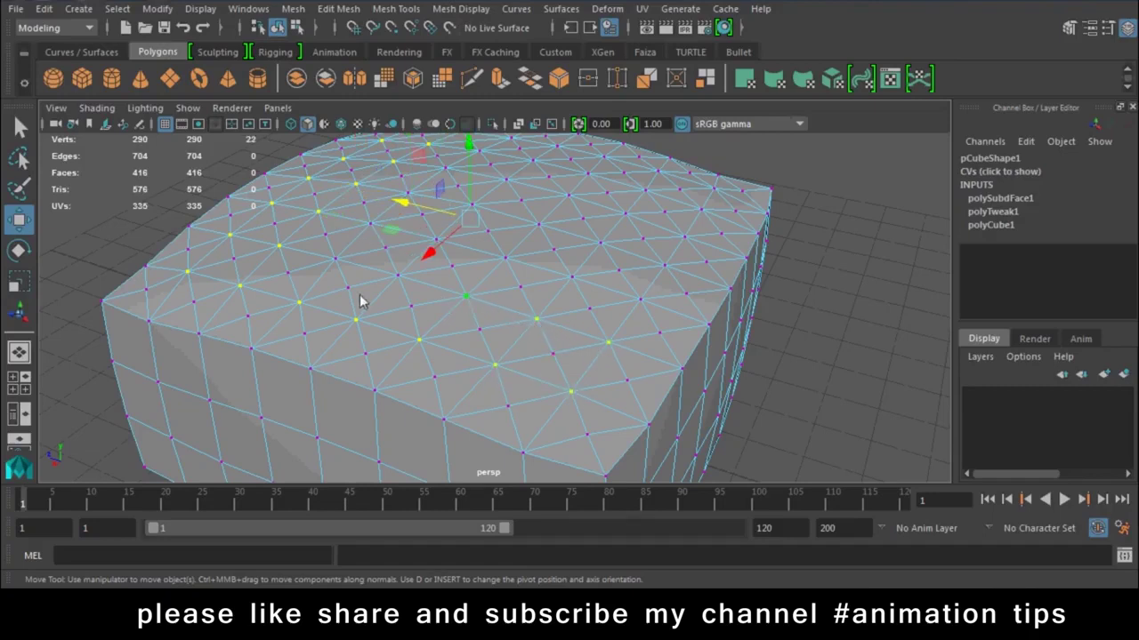
Marquee-add the remaining rows of top vertices until 49 tuft points are selected
mouse_move(338, 266)
left_mouse_down("alt")
mouse_move(681, 361)
mouse_move(353, 377)
left_mouse_up("alt")
left_click_drag(356, 289, 365, 286, "shift")
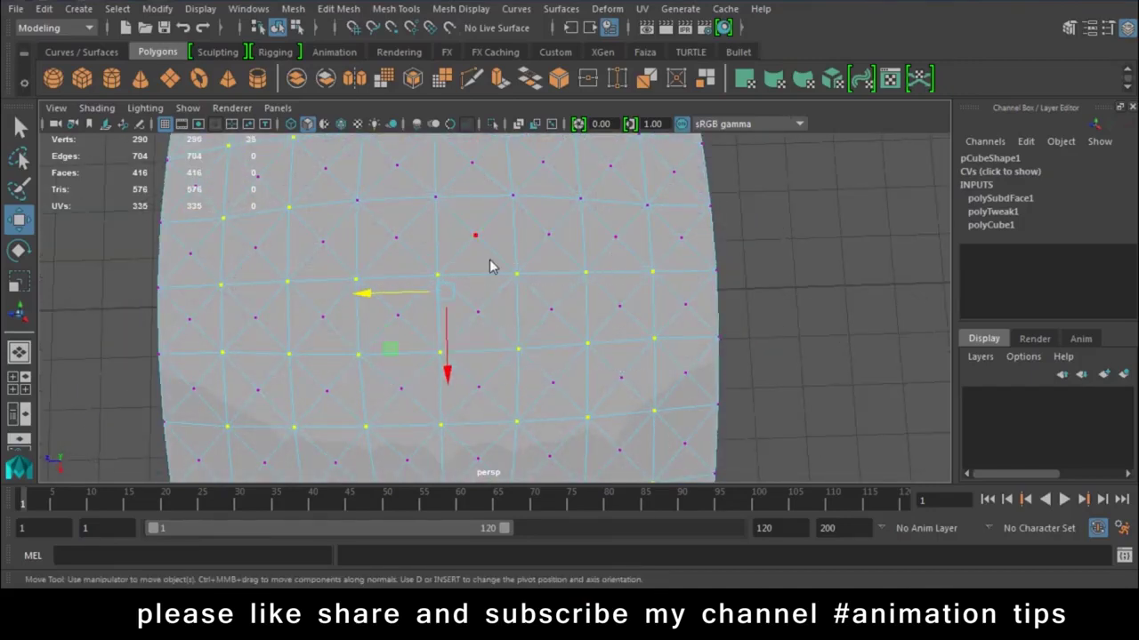
left_click_drag(490, 265, 611, 310, "alt")
mouse_move(647, 275)
left_mouse_down("shift")
mouse_move(415, 291)
mouse_move(442, 294)
left_mouse_up("shift")
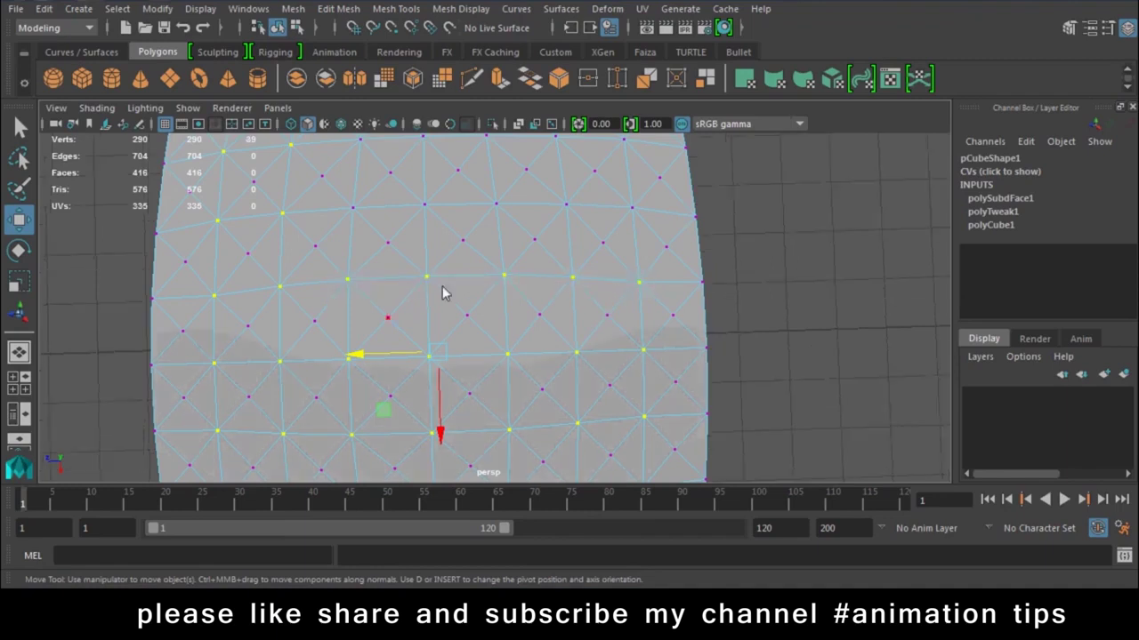
mouse_move(573, 283)
left_mouse_down("alt")
mouse_move(546, 364)
mouse_move(600, 315)
left_mouse_up("alt")
left_click_drag(610, 315, 496, 336, "shift")
left_click_drag(322, 342, 322, 341, "shift")
mouse_move(592, 284)
left_mouse_down("alt")
mouse_move(579, 317)
mouse_move(602, 254)
mouse_move(311, 274)
mouse_move(386, 313)
mouse_move(670, 323)
mouse_move(338, 480)
mouse_move(602, 343)
mouse_move(580, 391)
mouse_move(422, 450)
mouse_move(623, 378)
mouse_move(702, 379)
mouse_move(712, 369)
mouse_move(543, 401)
mouse_move(475, 465)
left_mouse_up("alt")
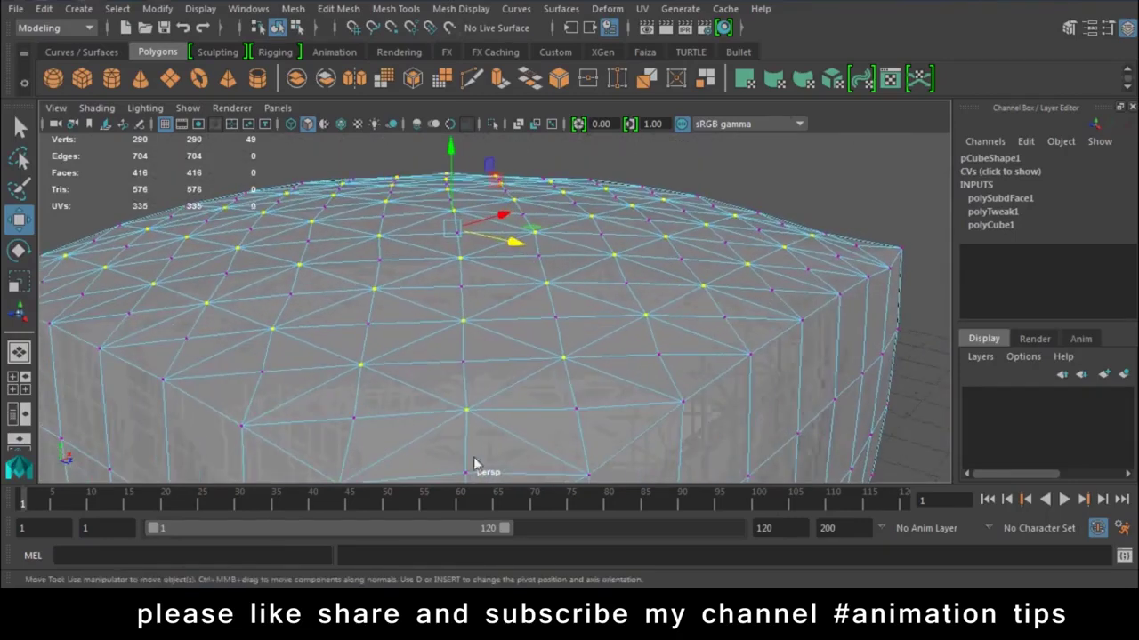
Bevel the selected top vertices into small squares, redoing it until the width reads 0.25
left_click(382, 9)
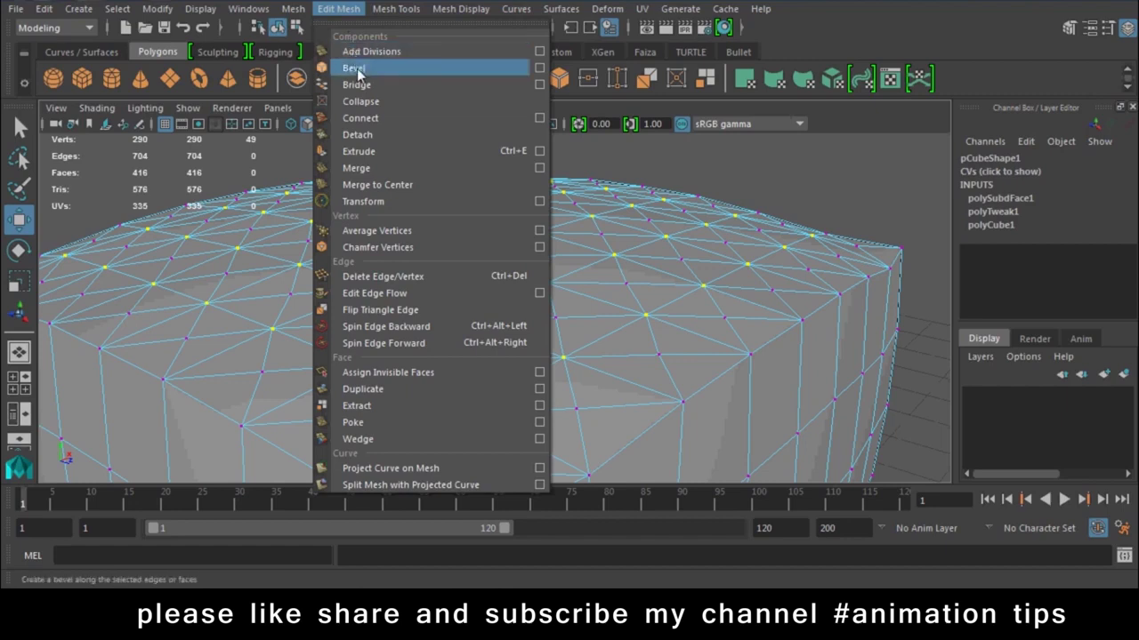
left_click(358, 70)
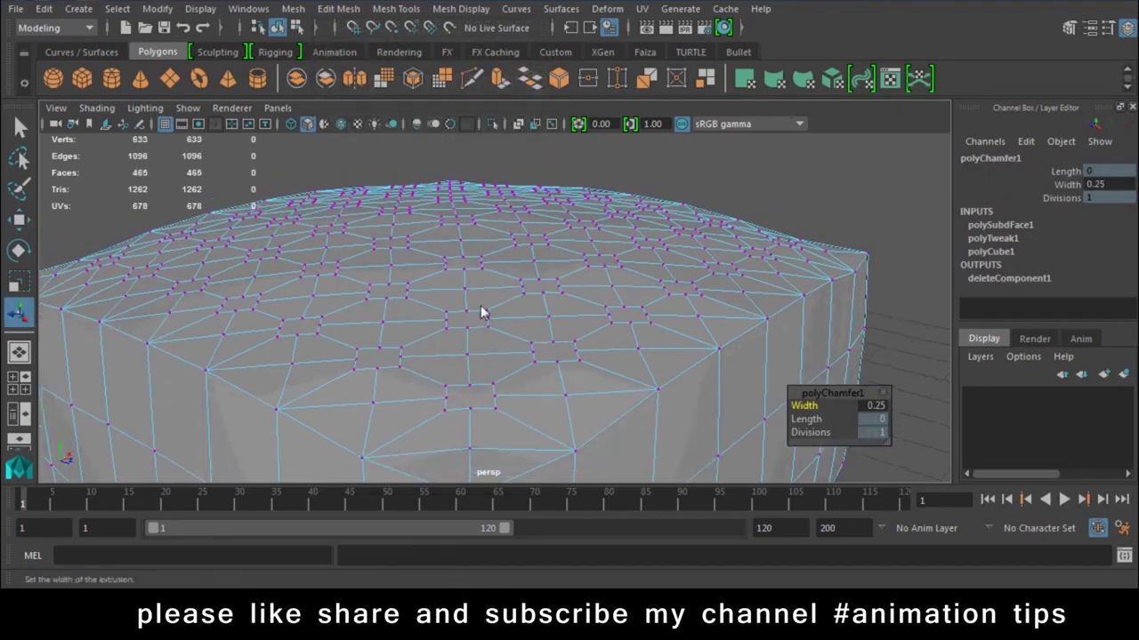
key("ctrl+z")
left_click(388, 10)
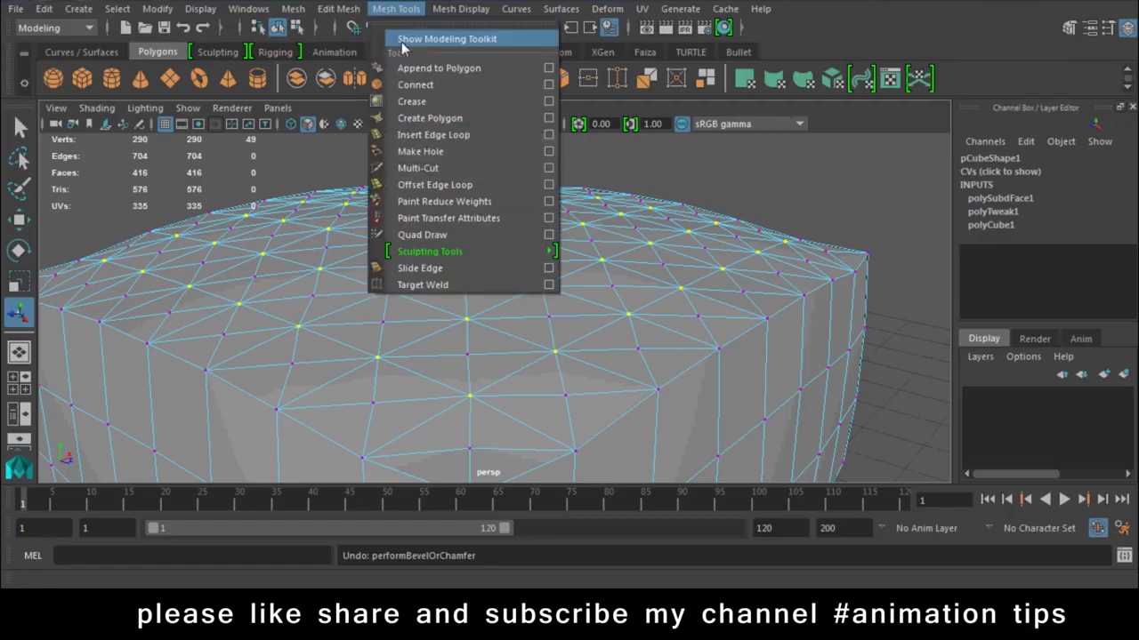
left_click(376, 68)
scroll(410, 257, "up", 2)
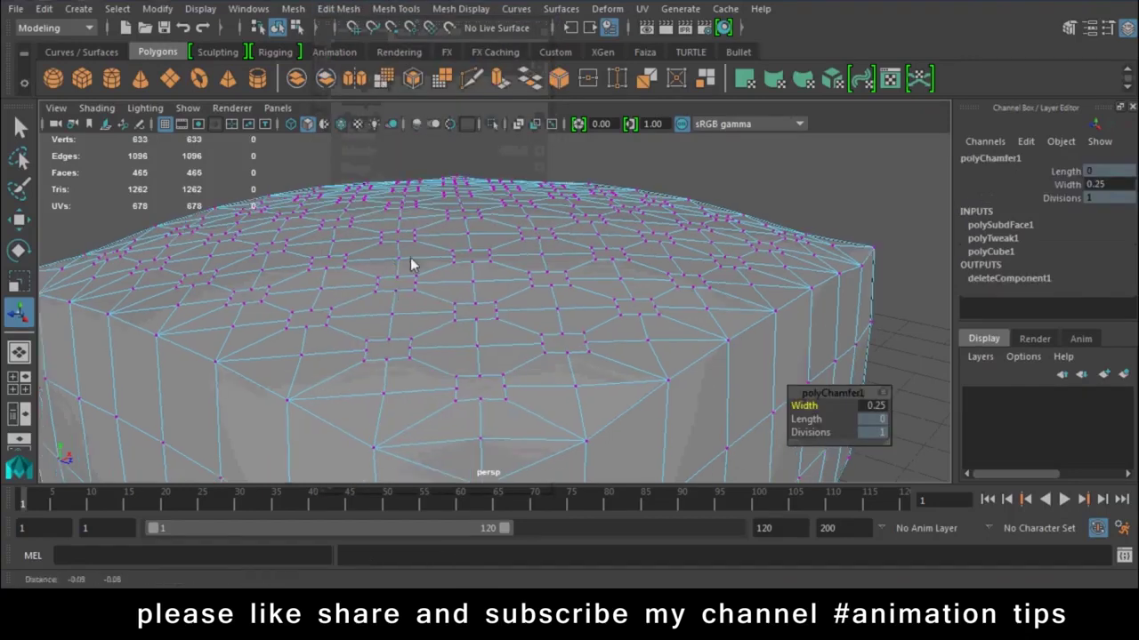
scroll(483, 336, "up", 4)
scroll(452, 375, "up", 4)
key("ctrl+z")
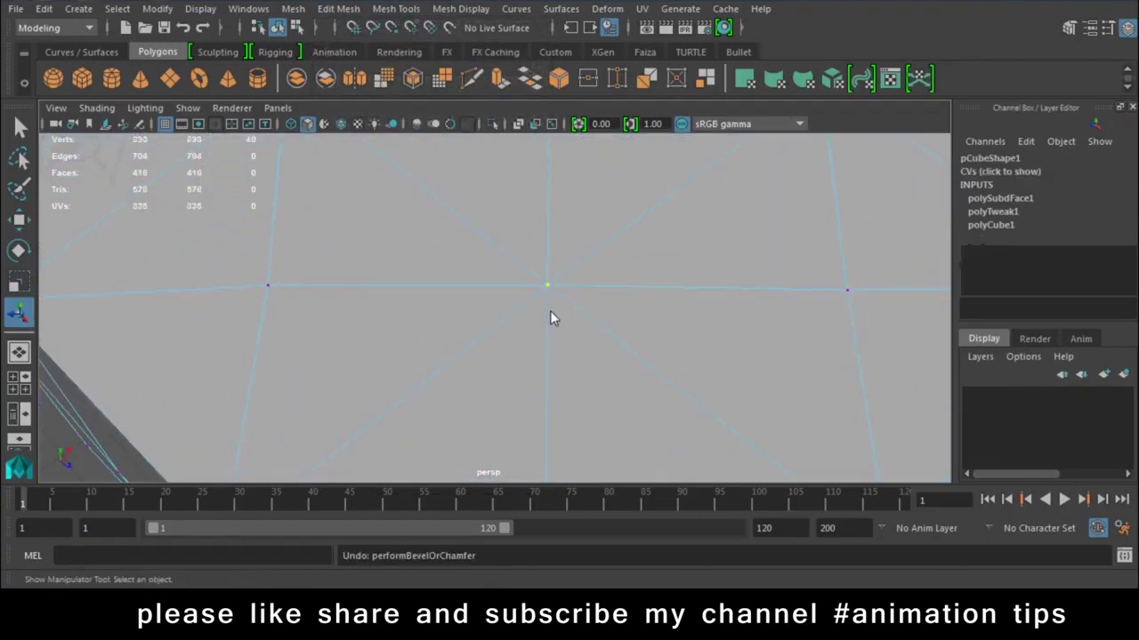
mouse_move(584, 418)
left_mouse_down("alt")
mouse_move(564, 371)
mouse_move(510, 397)
mouse_move(531, 382)
left_mouse_up("alt")
left_click(338, 8)
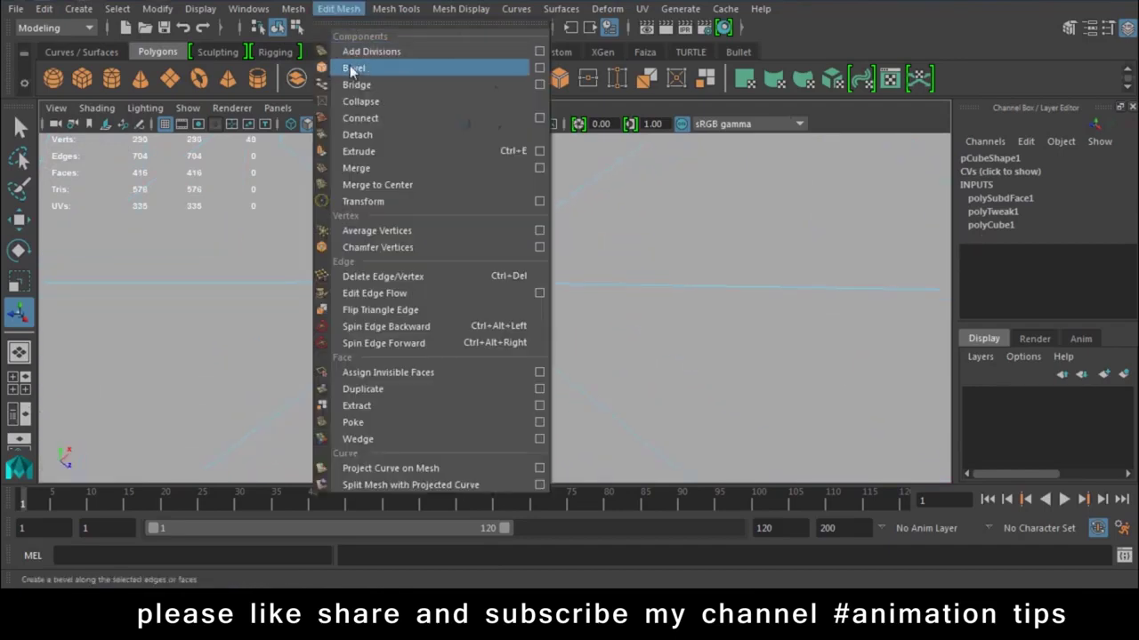
left_click(365, 68)
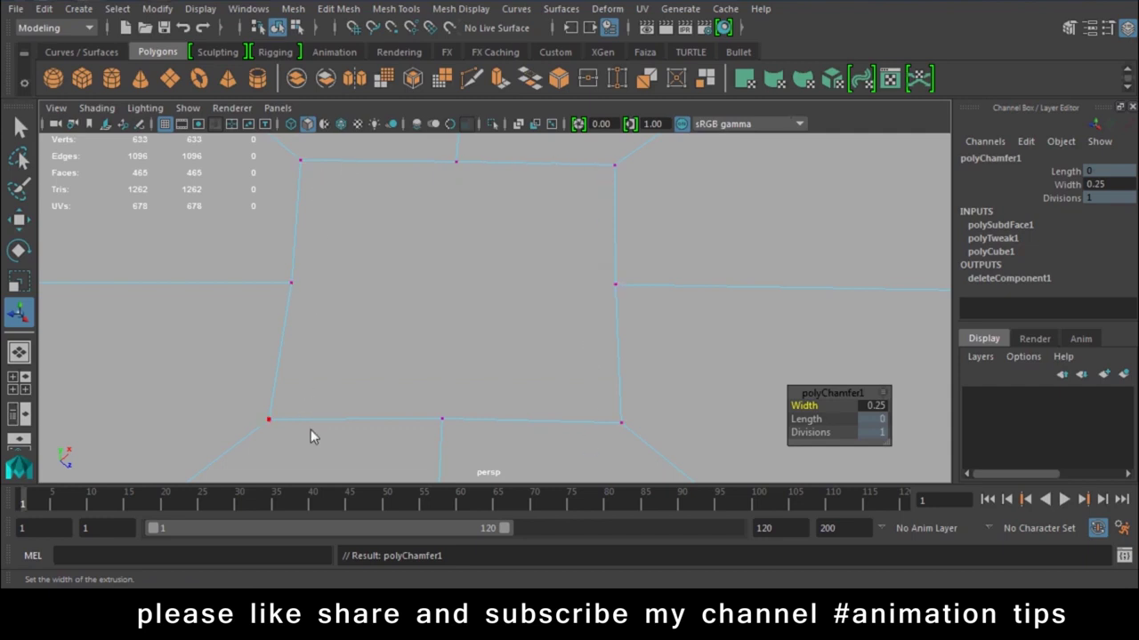
Select a corner vertex and the lower midpoint vertex of one chamfered square
scroll(521, 353, "down", 3)
mouse_move(521, 353)
left_mouse_down("alt")
mouse_move(194, 246)
mouse_move(243, 273)
left_mouse_up("alt")
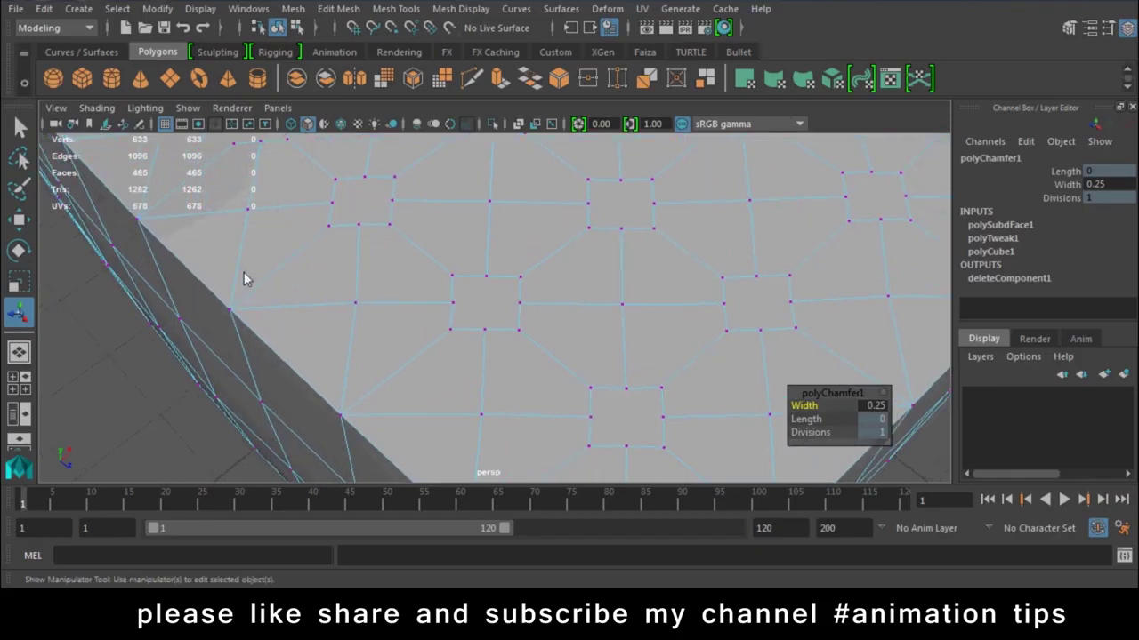
mouse_move(516, 350)
left_mouse_down("alt")
mouse_move(495, 338)
mouse_move(523, 318)
mouse_move(543, 363)
mouse_move(521, 342)
mouse_move(521, 221)
left_mouse_up("alt")
left_click(521, 222)
left_click(526, 320, "shift")
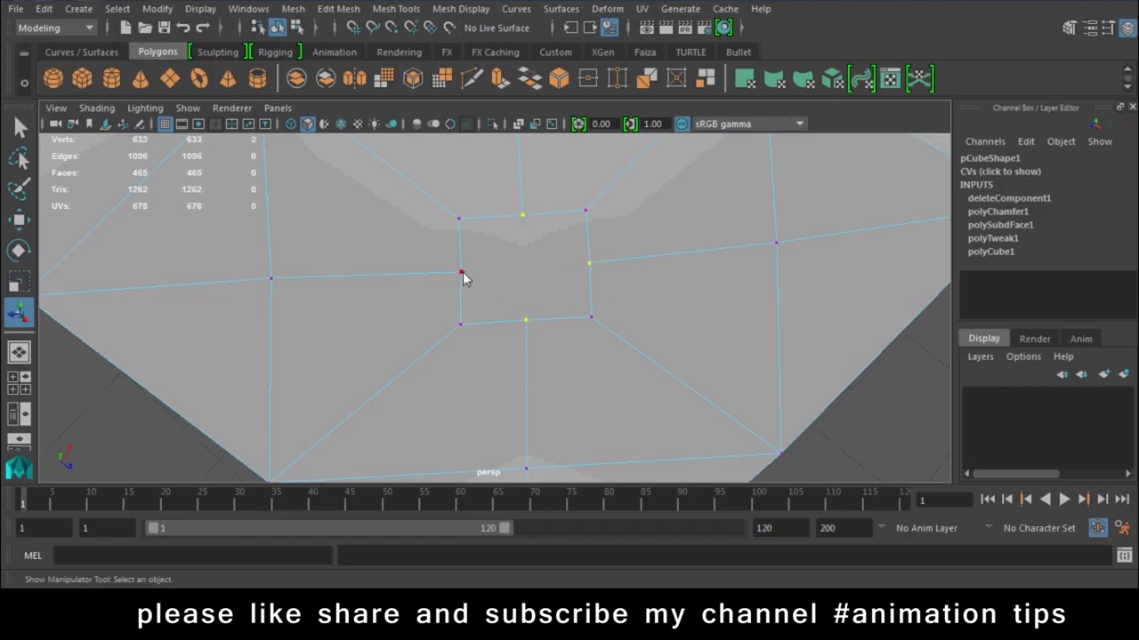
Scale the selected square vertices outward with R, then undo the unwanted scale
key("r")
mouse_move(523, 273)
left_mouse_down()
mouse_move(559, 279)
mouse_move(549, 272)
mouse_move(516, 333)
mouse_move(573, 307)
mouse_move(548, 322)
mouse_move(561, 295)
mouse_move(636, 304)
mouse_move(617, 326)
mouse_move(635, 305)
mouse_move(585, 308)
mouse_move(600, 238)
mouse_move(617, 275)
mouse_move(628, 272)
mouse_move(656, 348)
mouse_move(650, 363)
mouse_move(655, 287)
left_mouse_up()
left_click(477, 305, "shift")
key("ctrl+z")
Select three vertices around a chamfered square and spread them slightly outward
left_click(637, 328)
left_click(676, 283, "shift")
left_click(587, 288, "shift")
mouse_move(729, 319)
left_mouse_down("alt")
mouse_move(628, 375)
mouse_move(595, 321)
mouse_move(633, 330)
mouse_move(644, 293)
left_mouse_up("alt")
left_click(395, 9)
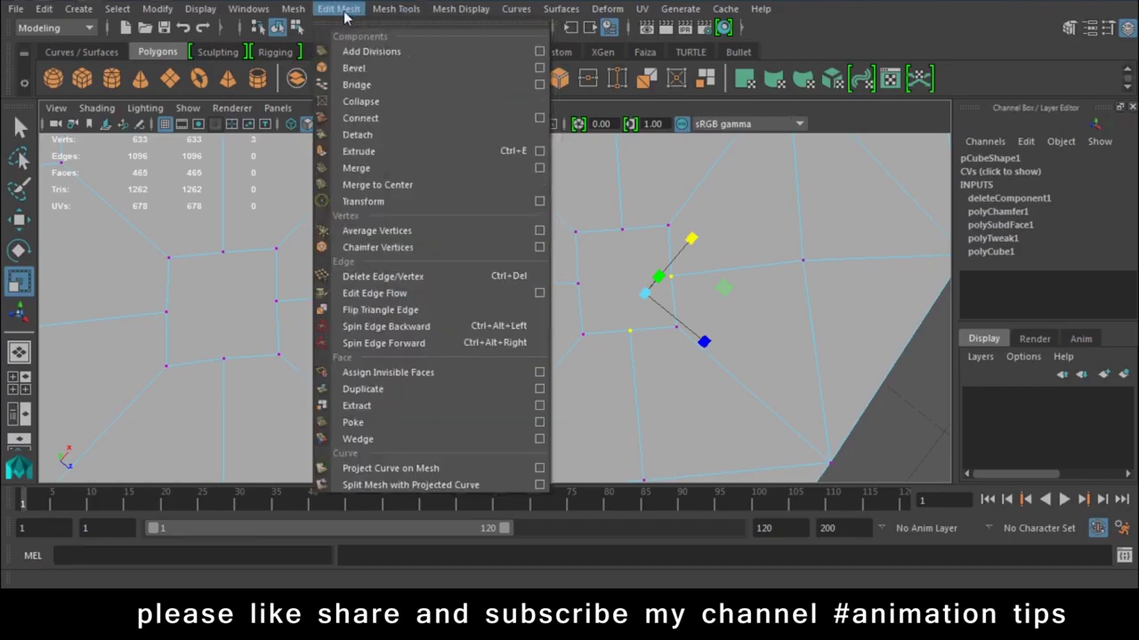
left_click(582, 286)
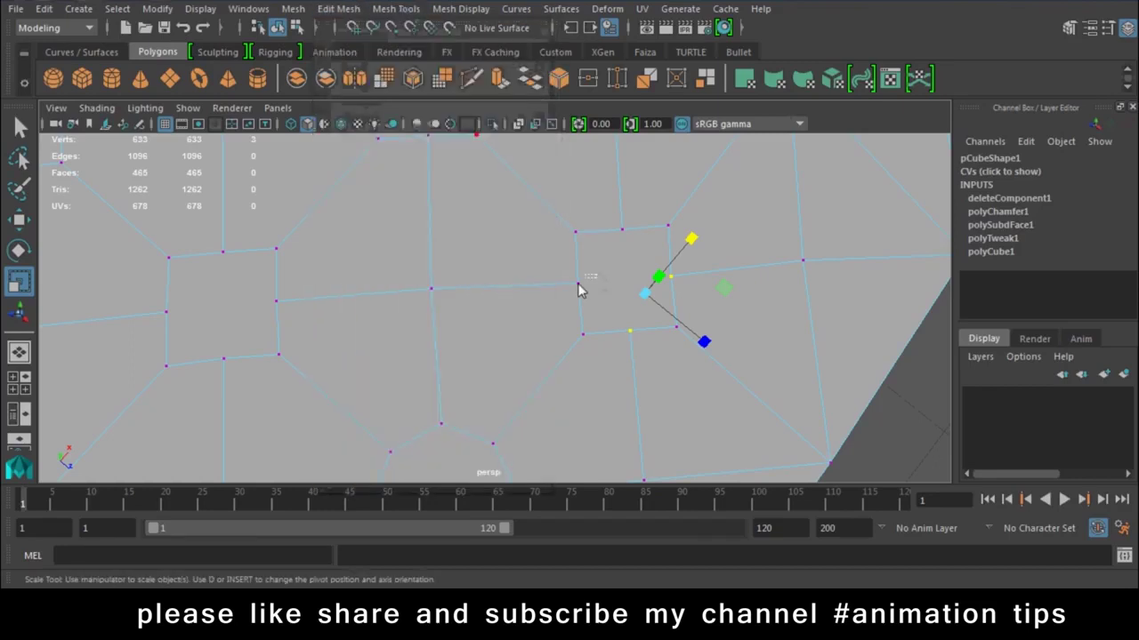
mouse_move(637, 294)
left_mouse_down()
mouse_move(648, 285)
mouse_move(639, 329)
left_mouse_up()
Scale one square's four corner vertices outward and stretch another square's top and bottom vertices
left_click(639, 293)
left_click(712, 289, "shift")
left_click(672, 250, "shift")
left_click(679, 332, "shift")
left_click_drag(676, 291, 704, 285)
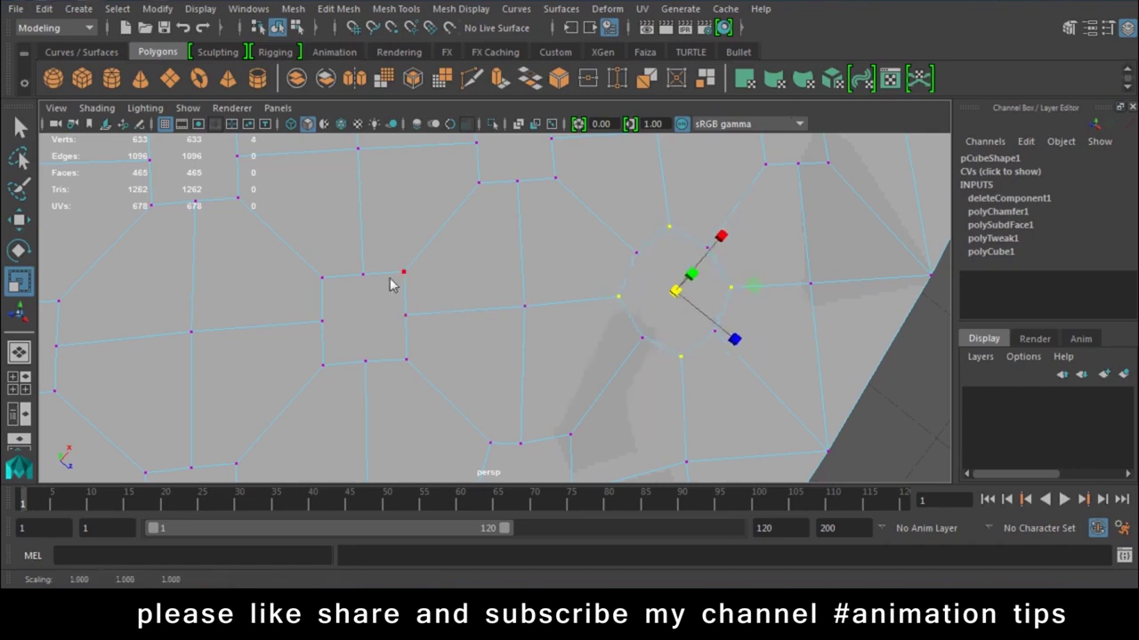
left_click(362, 272)
left_click(365, 361, "shift")
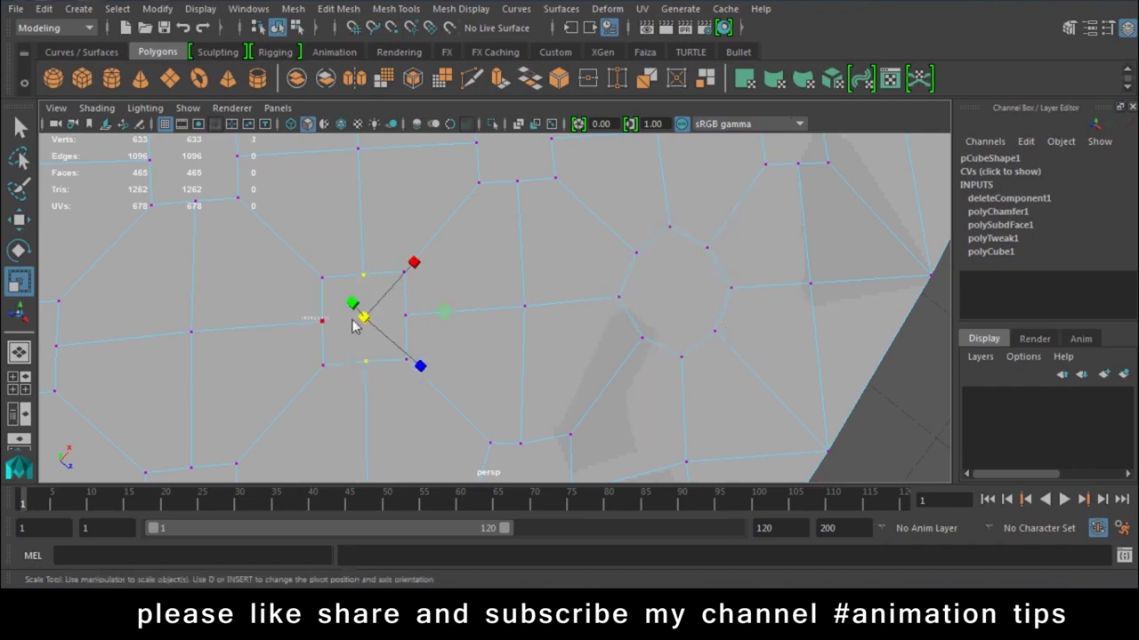
left_click_drag(365, 316, 394, 314)
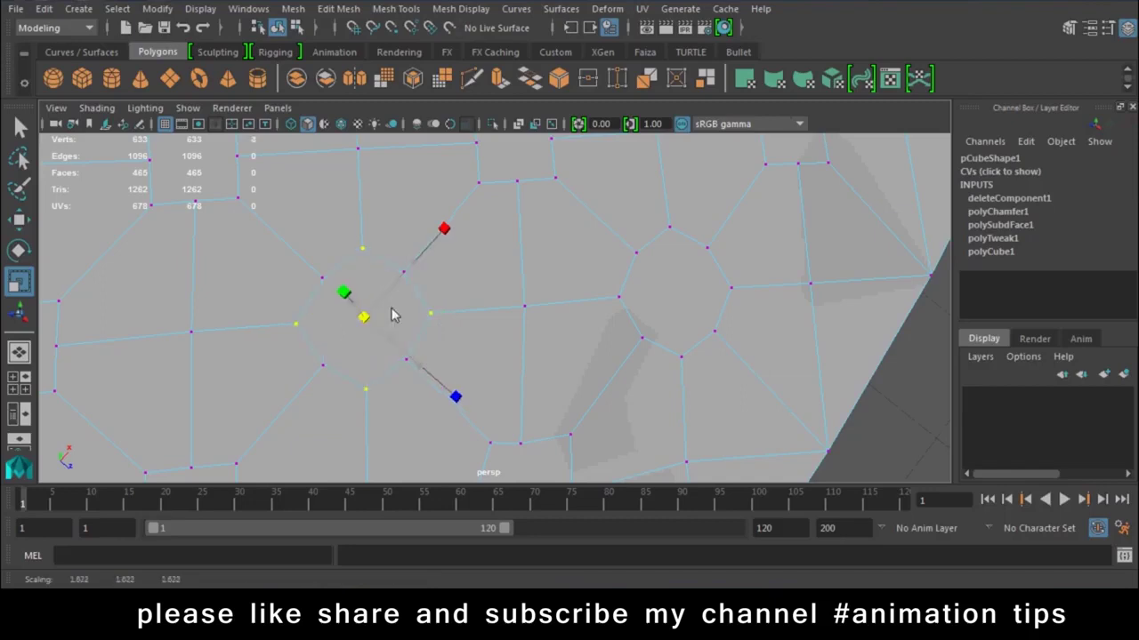
Switch back to the Move tool and frame the cushion top from above
mouse_move(605, 236)
left_mouse_down("alt")
mouse_move(480, 189)
mouse_move(594, 282)
mouse_move(601, 262)
mouse_move(572, 197)
mouse_move(549, 205)
mouse_move(549, 158)
left_mouse_up("alt")
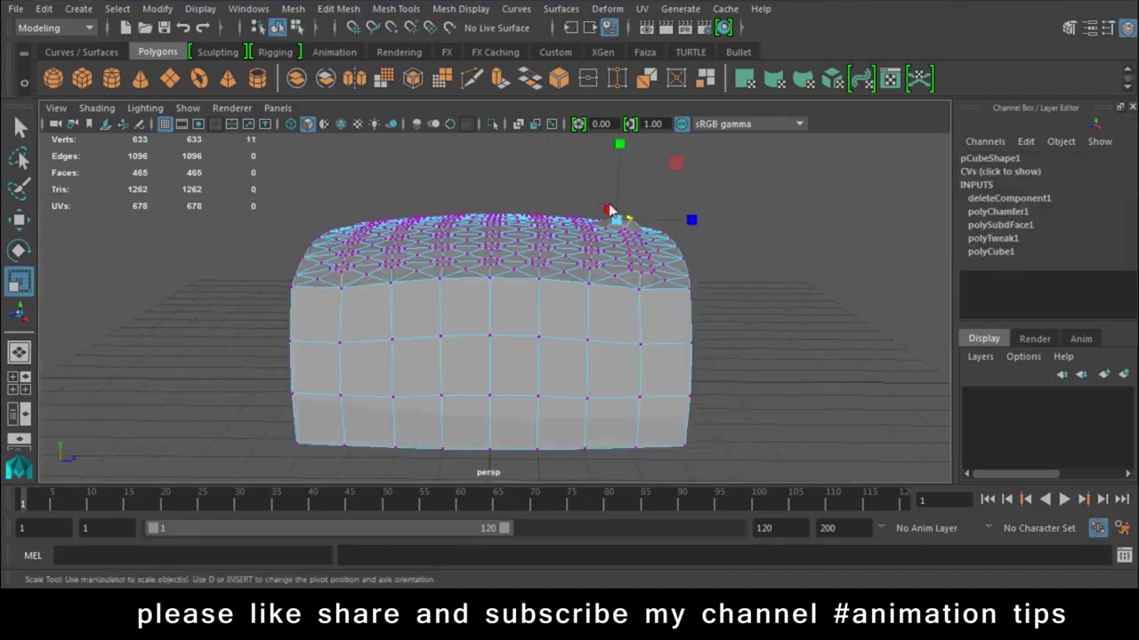
right_click_drag(615, 216, 679, 330, "alt")
key("w")
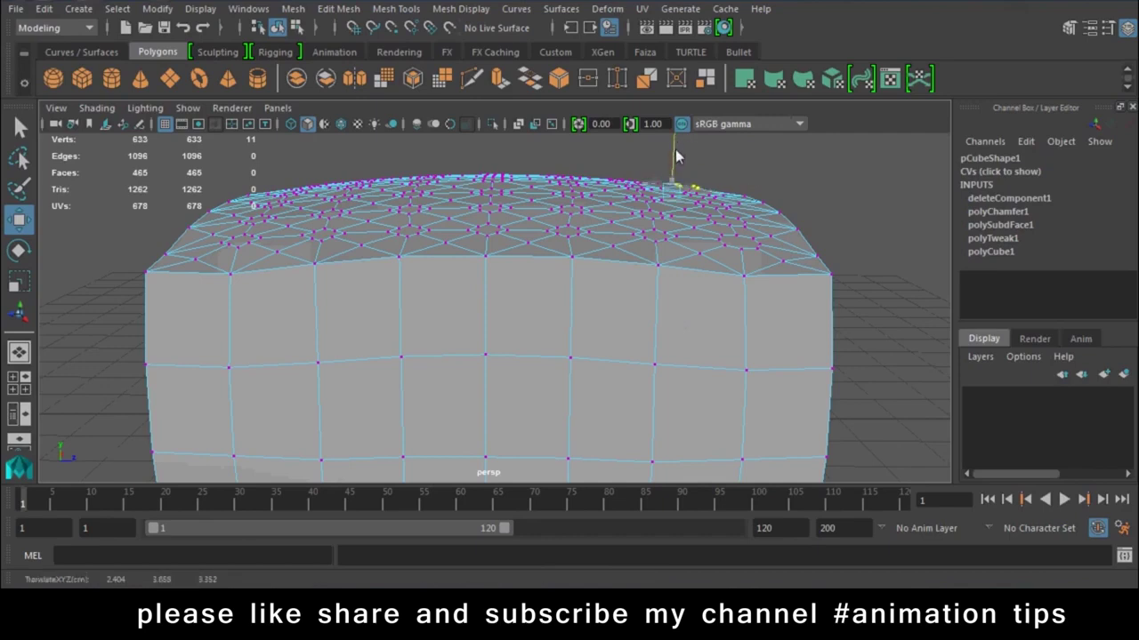
left_click_drag(747, 279, 718, 364, "alt")
right_click_drag(719, 364, 680, 254, "alt")
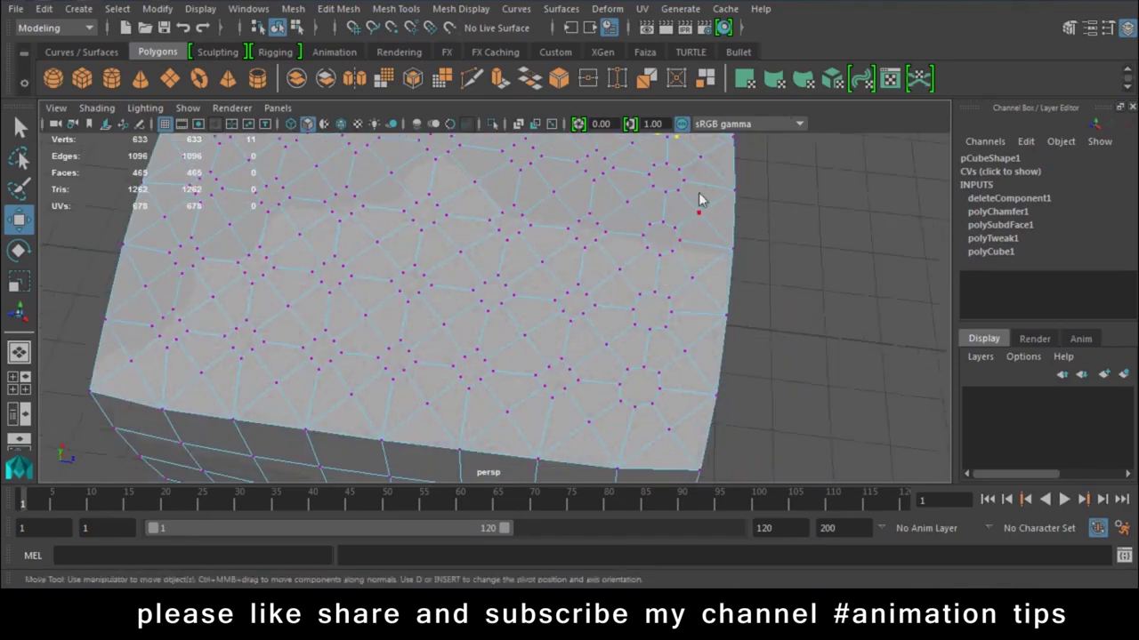
right_click_drag(699, 190, 729, 117)
Shift-select the first batch of small square tuft faces on the cushion top
left_click(650, 313, "shift")
left_click(660, 238, "shift")
left_click(574, 303, "shift")
left_click(556, 381, "shift")
left_click(471, 366, "shift")
left_click(495, 294, "shift")
left_click(509, 222, "shift")
left_click_drag(676, 221, 649, 320, "alt")
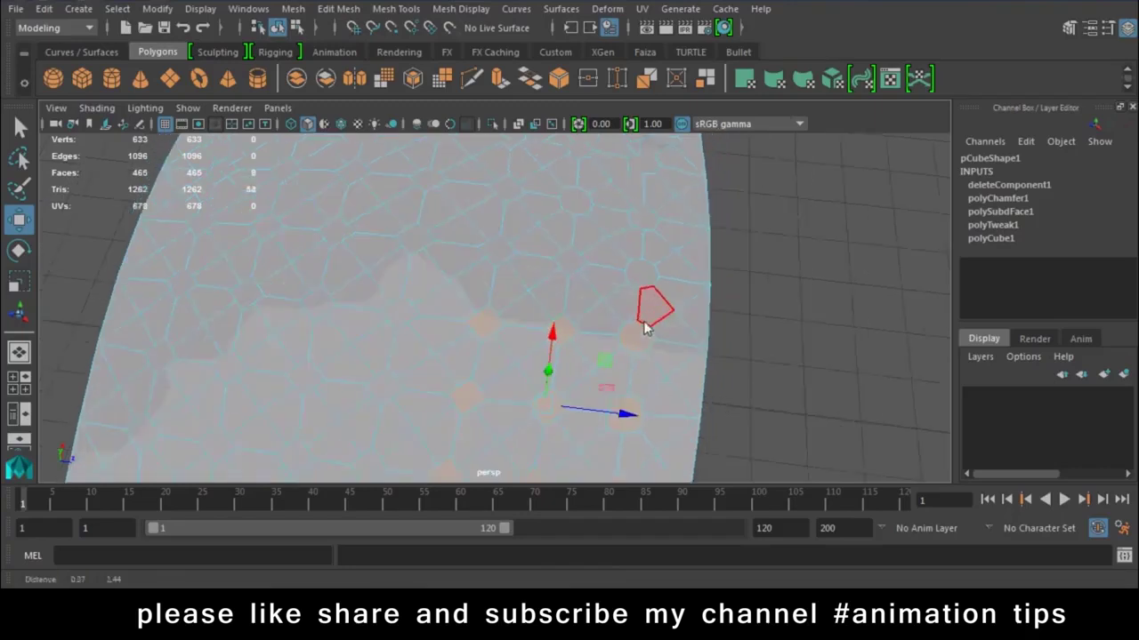
left_click(645, 322, "shift")
left_click(631, 308, "shift")
left_click(632, 253, "shift")
left_click(634, 197, "shift")
mouse_move(650, 217)
left_mouse_down("alt")
mouse_move(646, 171)
mouse_move(560, 211)
mouse_move(604, 289)
mouse_move(534, 377)
mouse_move(516, 347)
mouse_move(668, 320)
left_mouse_up("alt")
Add more square faces to the selection, including those near the right edge
left_click(587, 287, "shift")
left_click(551, 235, "shift")
left_click(501, 264, "shift")
left_click(485, 303, "shift")
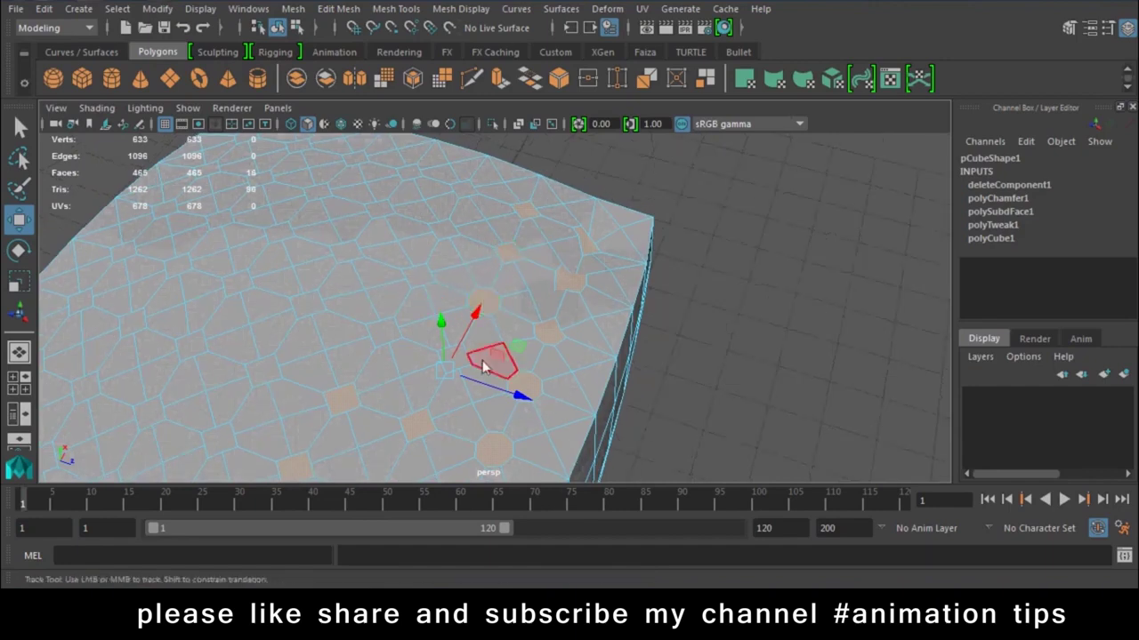
left_click_drag(470, 351, 572, 337, "alt")
left_click(547, 222, "shift")
left_click(614, 237, "shift")
mouse_move(615, 236)
left_mouse_down("alt")
mouse_move(652, 317)
mouse_move(582, 343)
left_mouse_up("alt")
left_click(566, 312, "shift")
left_click(584, 265, "shift")
left_click(598, 224, "shift")
left_click(540, 208, "shift")
left_click(518, 242, "shift")
left_click(495, 287, "shift")
left_click(490, 317, "shift")
left_click_drag(473, 363, 524, 335, "alt")
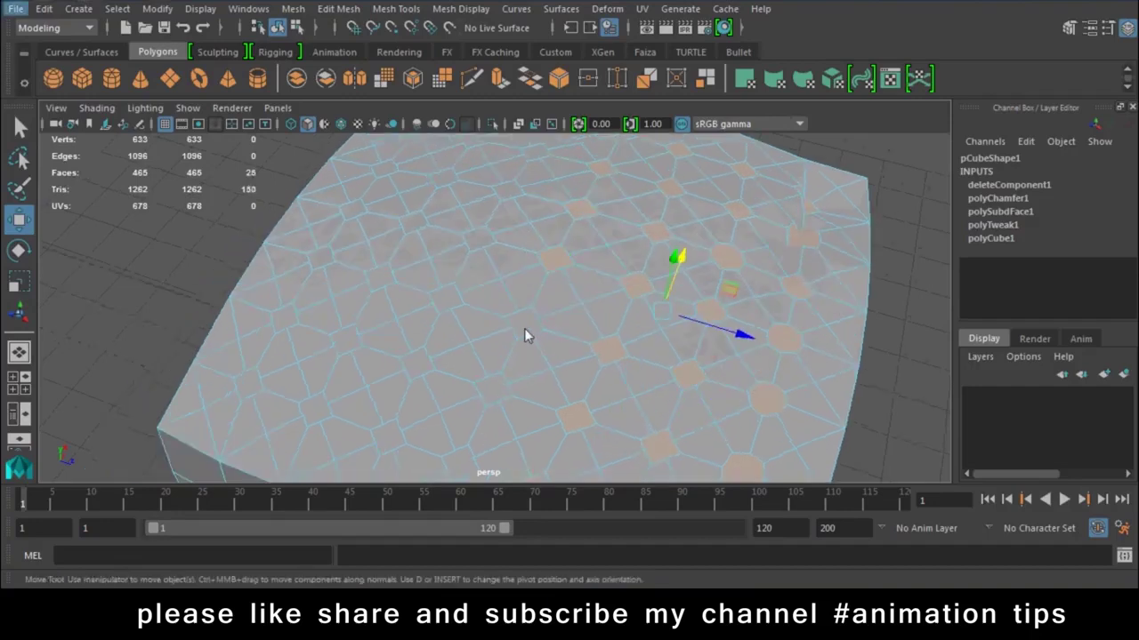
left_click_drag(495, 392, 508, 382, "alt")
Add the remaining square faces until all 49 tuft squares are selected
left_click(473, 361, "shift")
left_click(419, 322, "shift")
left_click(412, 330, "shift")
left_click(330, 313, "shift")
left_click(342, 269, "shift")
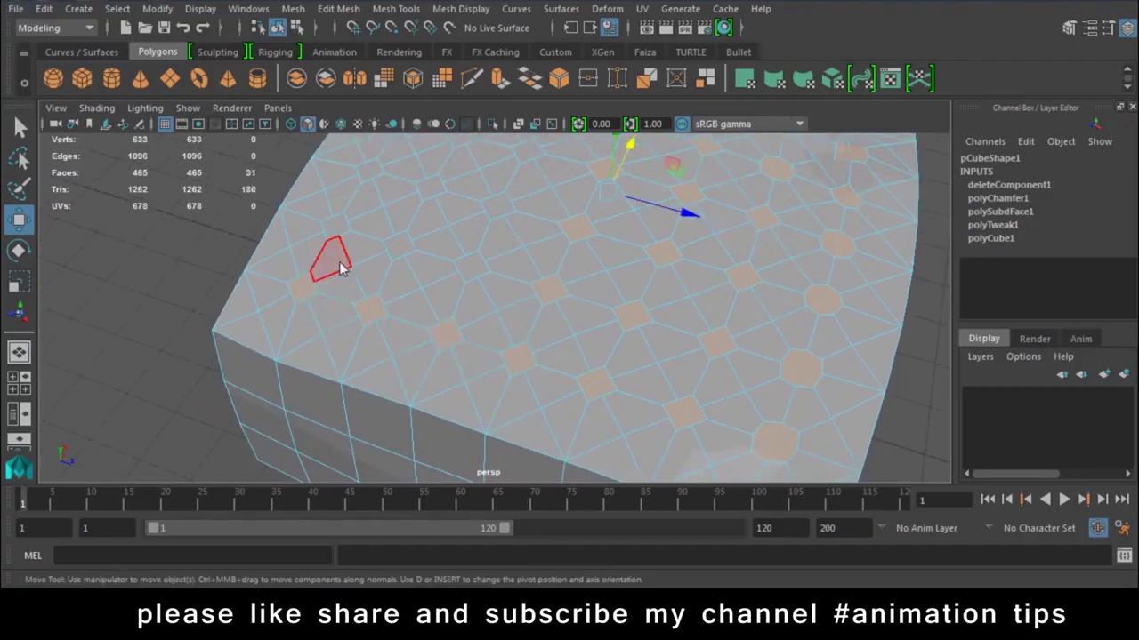
left_click(475, 272, "shift")
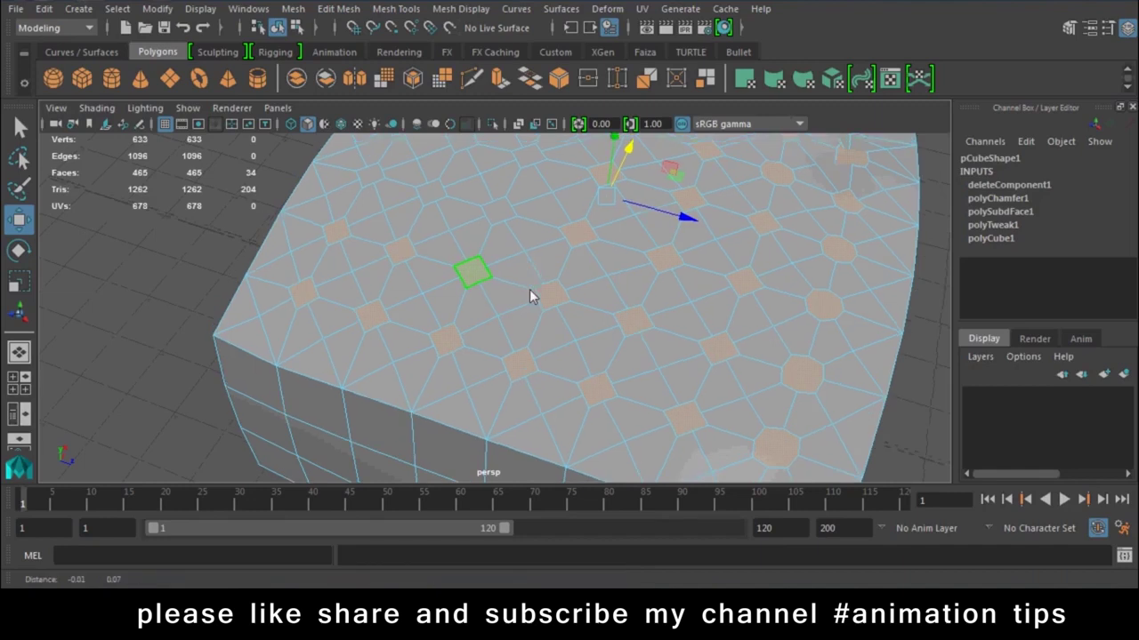
left_click_drag(534, 292, 508, 356, "alt")
left_click(455, 272, "shift")
left_click(442, 225, "shift")
left_click(499, 230, "shift")
left_click(602, 246, "shift")
left_click(561, 243, "shift")
left_click(538, 294, "shift")
left_click_drag(537, 294, 605, 291, "alt")
right_click_drag(605, 291, 669, 319, "alt")
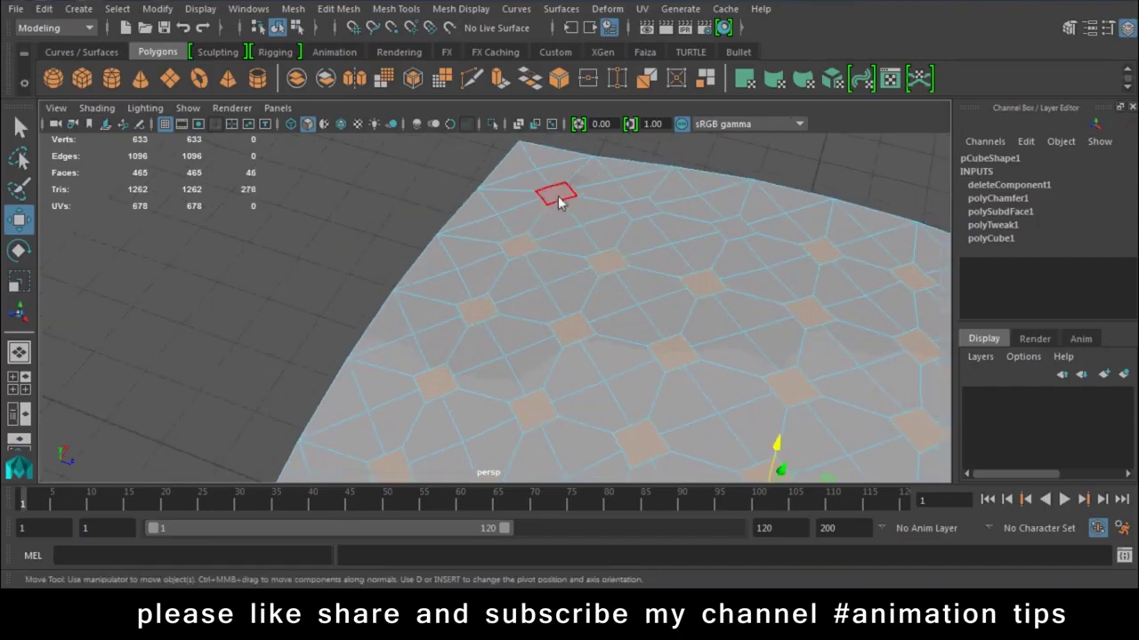
left_click(725, 245, "shift")
mouse_move(725, 245)
left_mouse_down("alt")
mouse_move(762, 213)
mouse_move(667, 243)
mouse_move(731, 251)
mouse_move(676, 305)
mouse_move(508, 210)
left_mouse_up("alt")
Extrude the selected tuft squares and scale them smaller to taper the walls
scroll(508, 211, "up", 2)
left_click(499, 79)
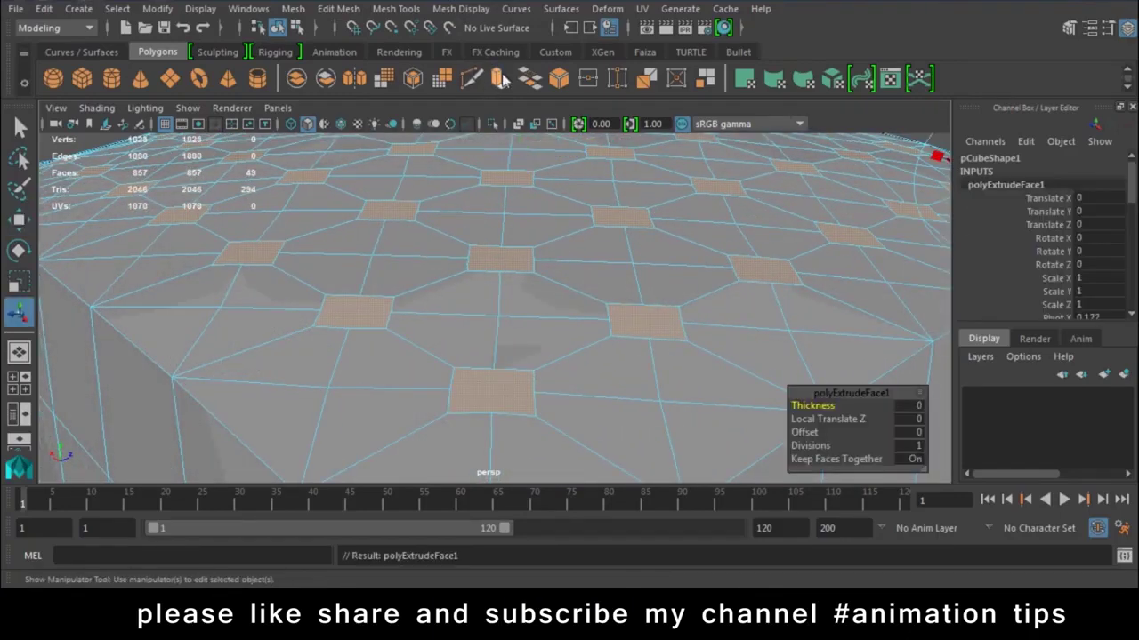
mouse_move(840, 299)
left_mouse_down("alt")
mouse_move(614, 258)
mouse_move(579, 300)
mouse_move(666, 261)
mouse_move(666, 249)
left_mouse_up("alt")
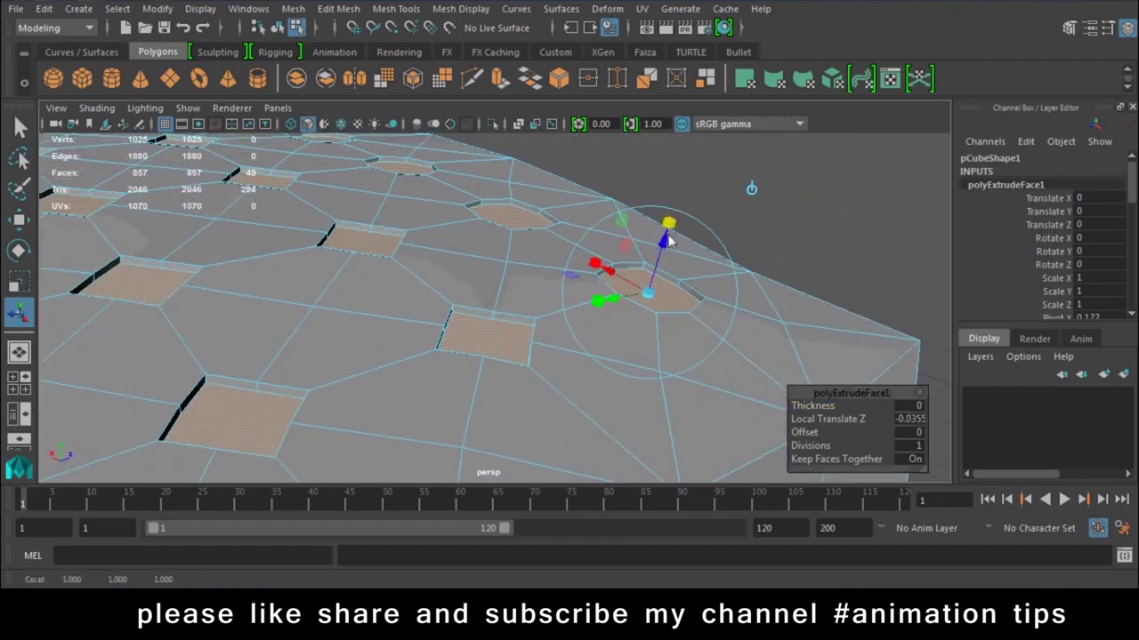
left_click_drag(649, 296, 644, 295)
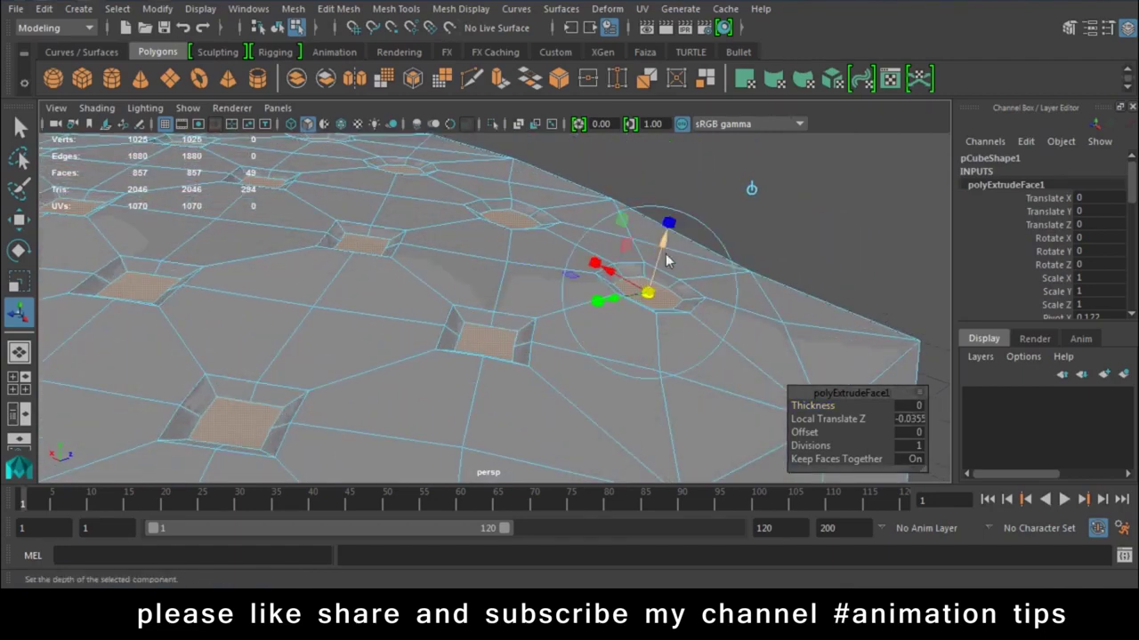
left_click_drag(668, 222, 667, 251)
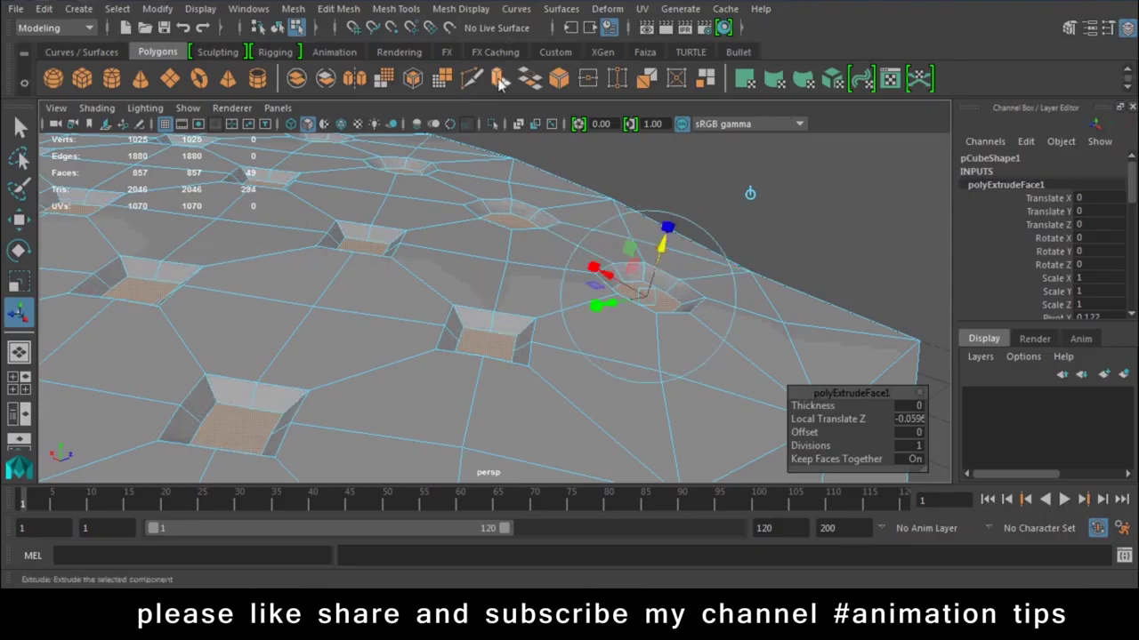
Extrude the tufts again, sink them to Local Translate Z -0.23, and deselect in Object Mode
key("ctrl+e")
mouse_move(670, 262)
left_mouse_down()
mouse_move(658, 257)
mouse_move(655, 285)
left_mouse_up()
left_click(633, 336)
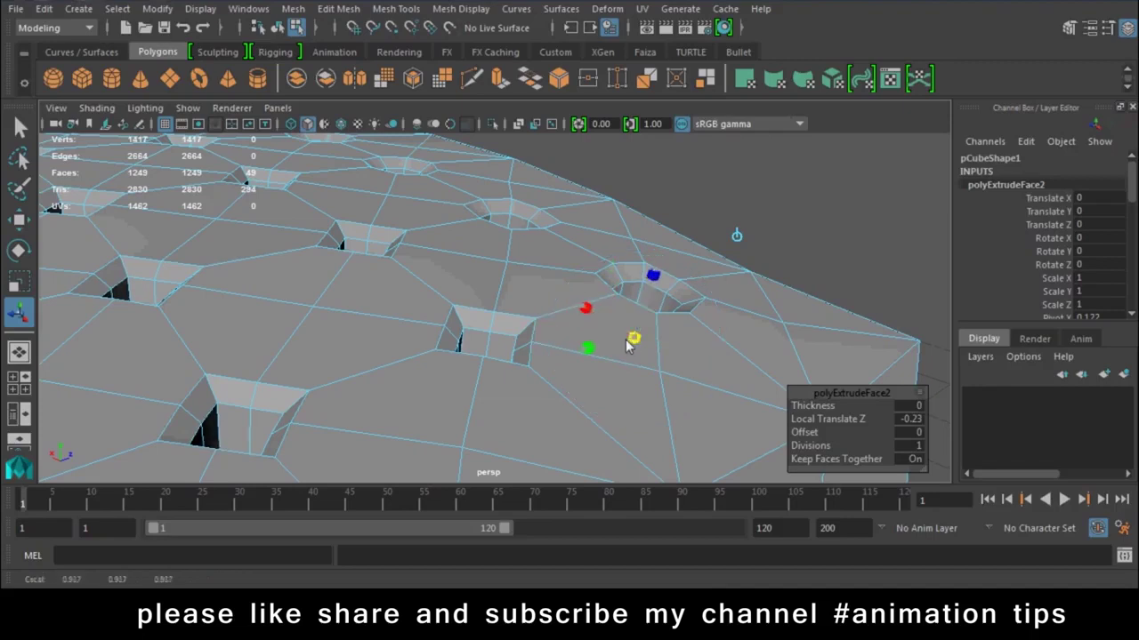
right_click_drag(452, 302, 534, 119)
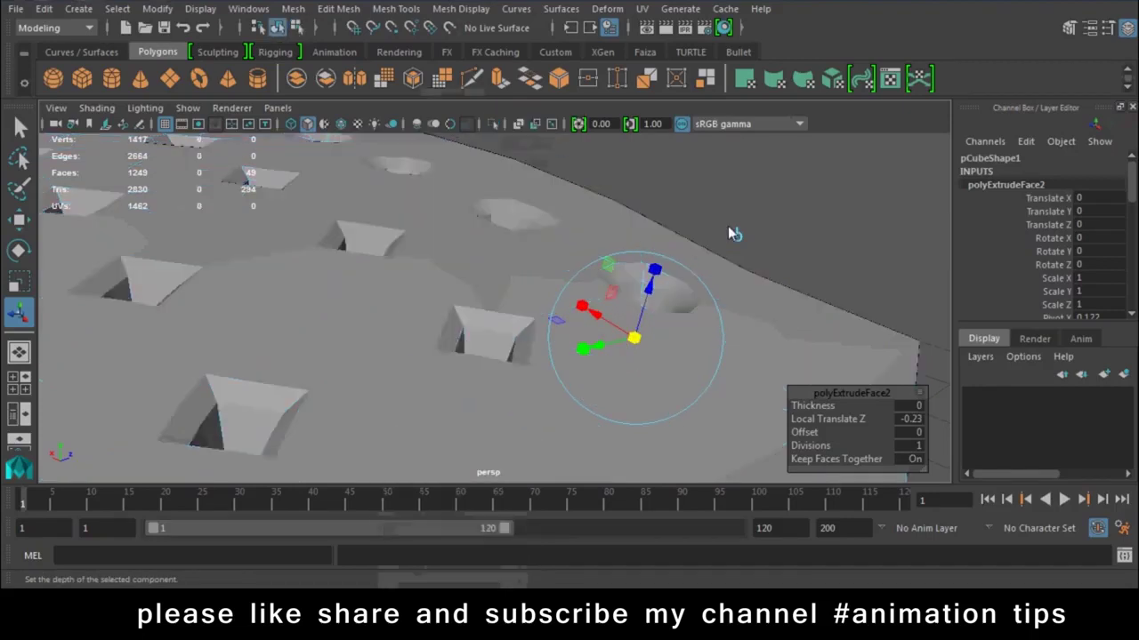
left_click(727, 226)
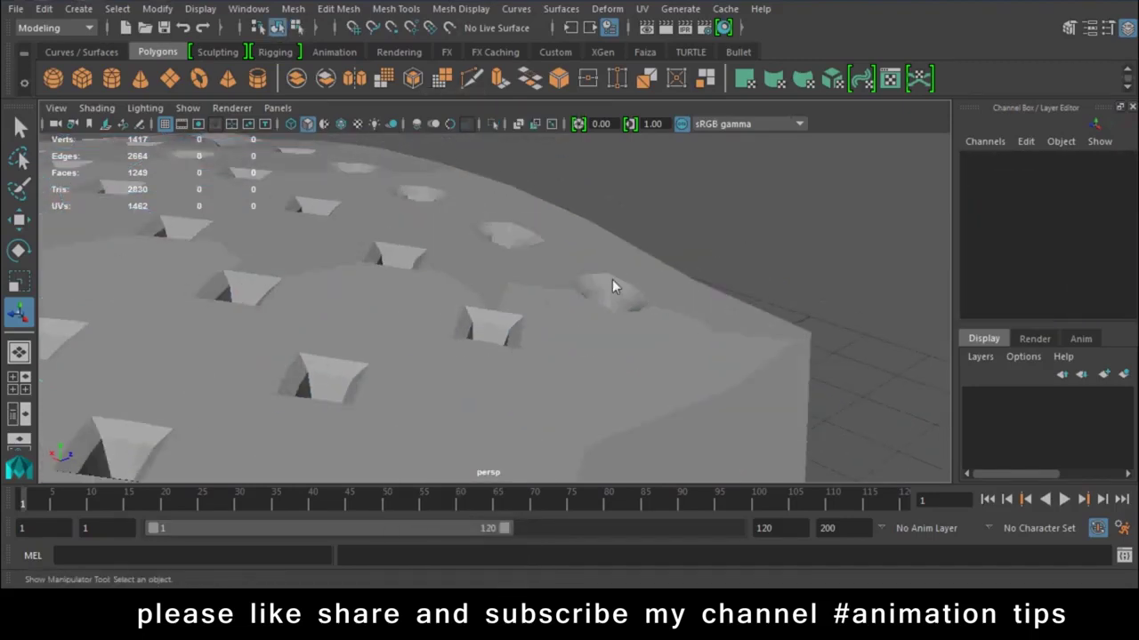
Select the cushion, show its low-poly cage with 1, and switch to vertex mode
left_click(566, 340)
left_click(722, 287)
mouse_move(753, 346)
left_mouse_down("alt")
mouse_move(805, 244)
mouse_move(649, 364)
mouse_move(670, 363)
mouse_move(646, 427)
mouse_move(521, 350)
mouse_move(630, 393)
left_mouse_up("alt")
left_click(576, 312)
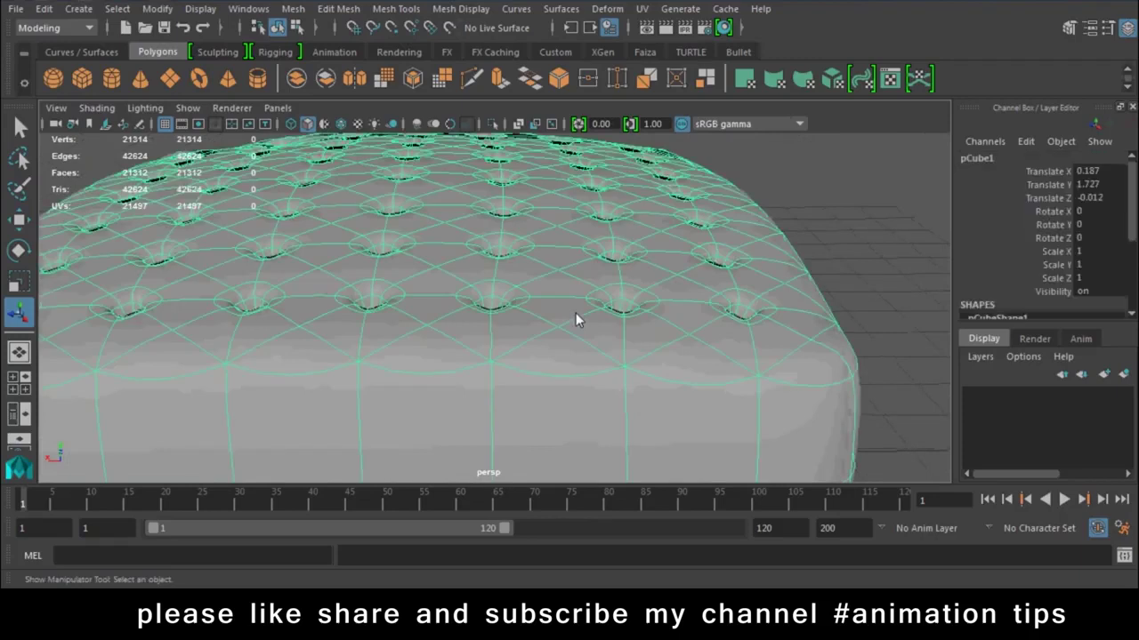
key("1")
right_click_drag(675, 143, 596, 133)
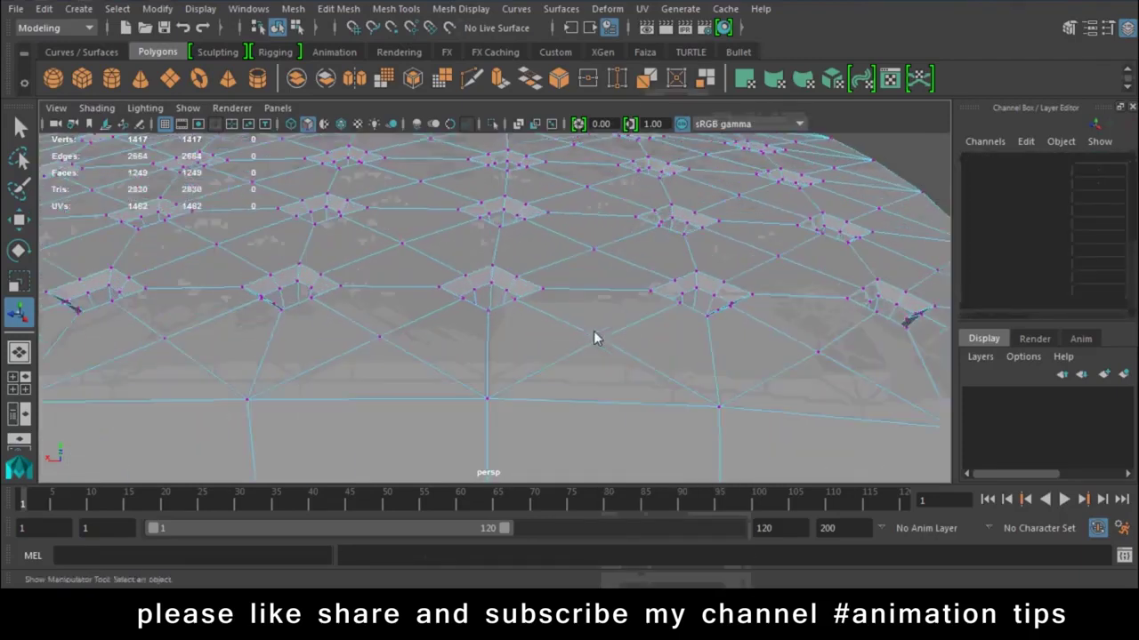
key("3")
Shift-pick a first batch of vertices lying between the tuft dimples on the cushion top
left_click(593, 248)
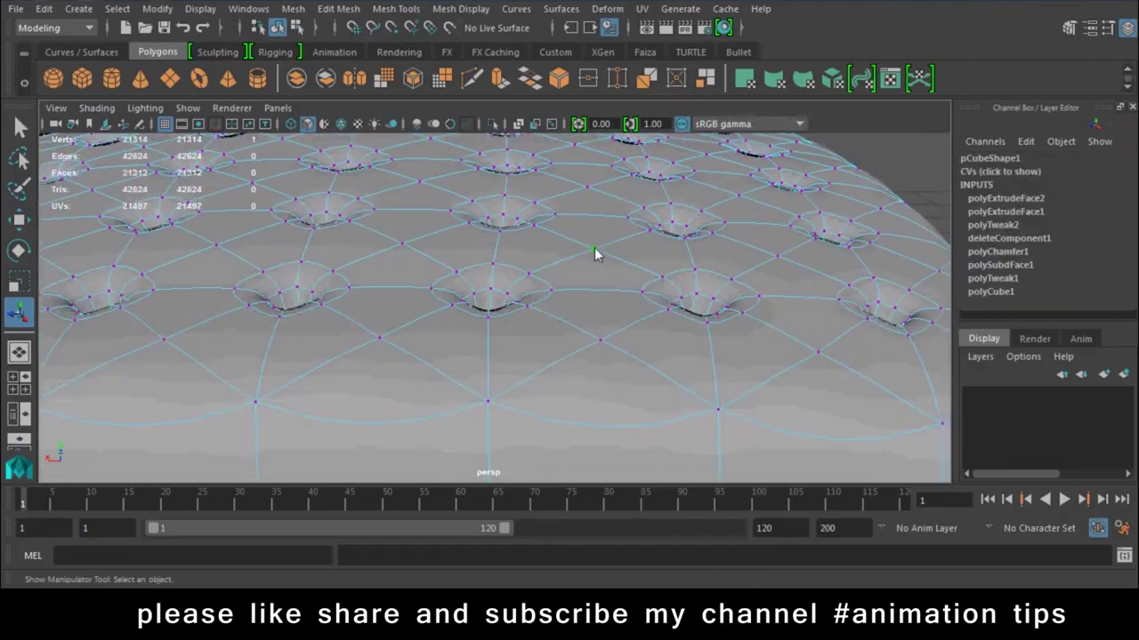
key("1")
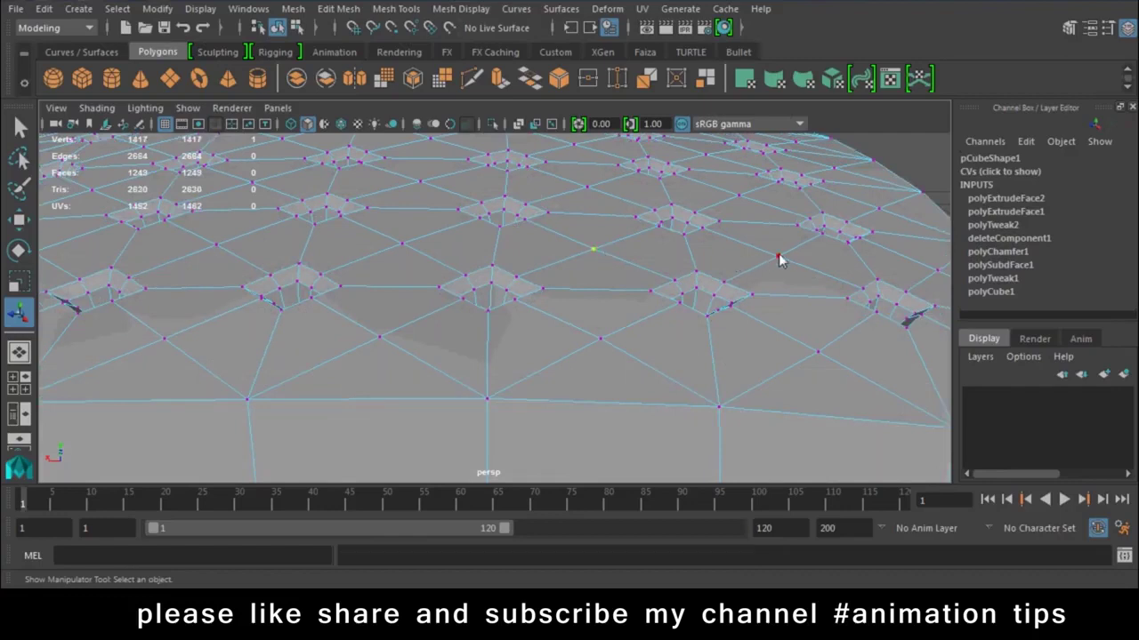
left_click(774, 259, "shift")
scroll(783, 266, "down", 3)
scroll(557, 229, "down", 3)
scroll(721, 299, "up", 3)
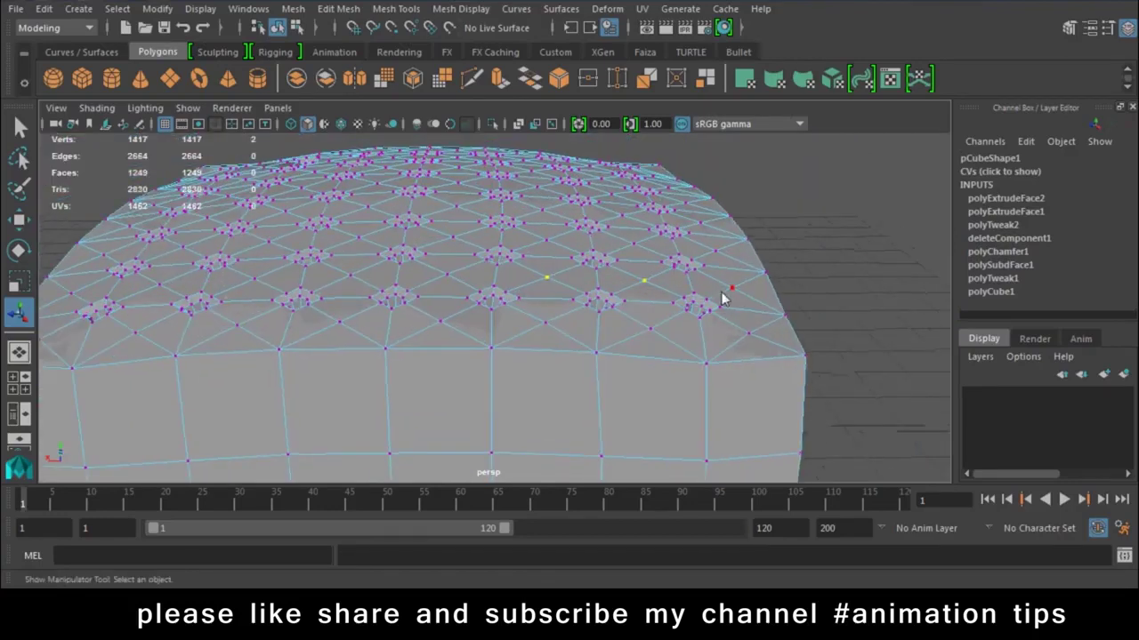
left_click(748, 337, "shift")
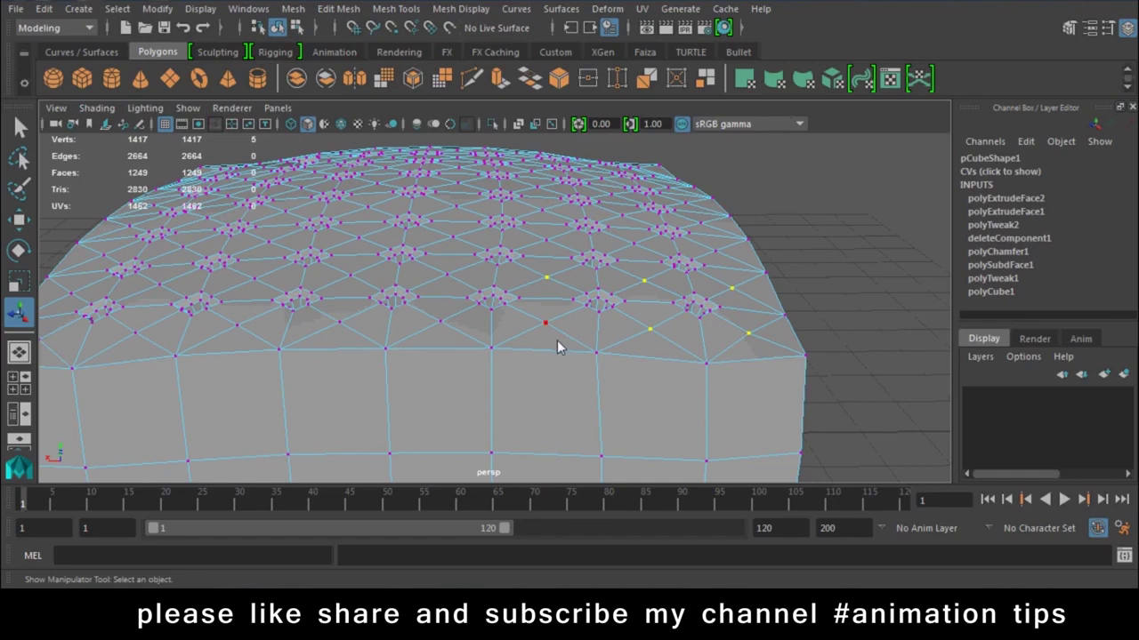
left_click(441, 322, "shift")
left_click(447, 275, "shift")
left_click(549, 247, "shift")
left_click_drag(671, 251, 605, 285, "alt")
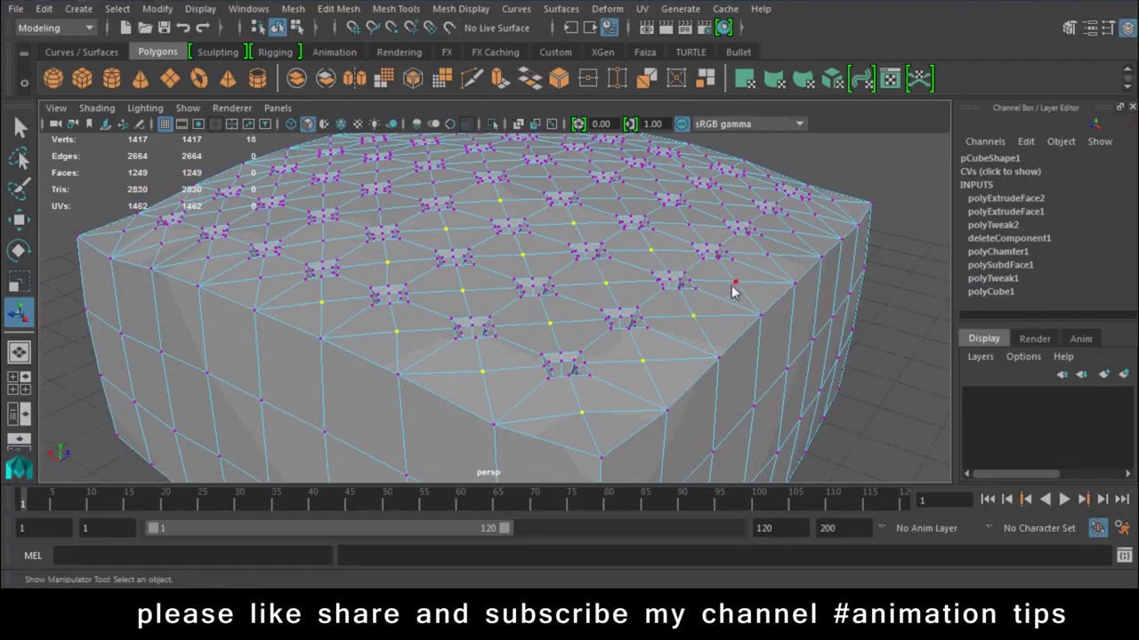
scroll(738, 286, "up", 5)
left_click_drag(755, 330, 629, 354, "alt")
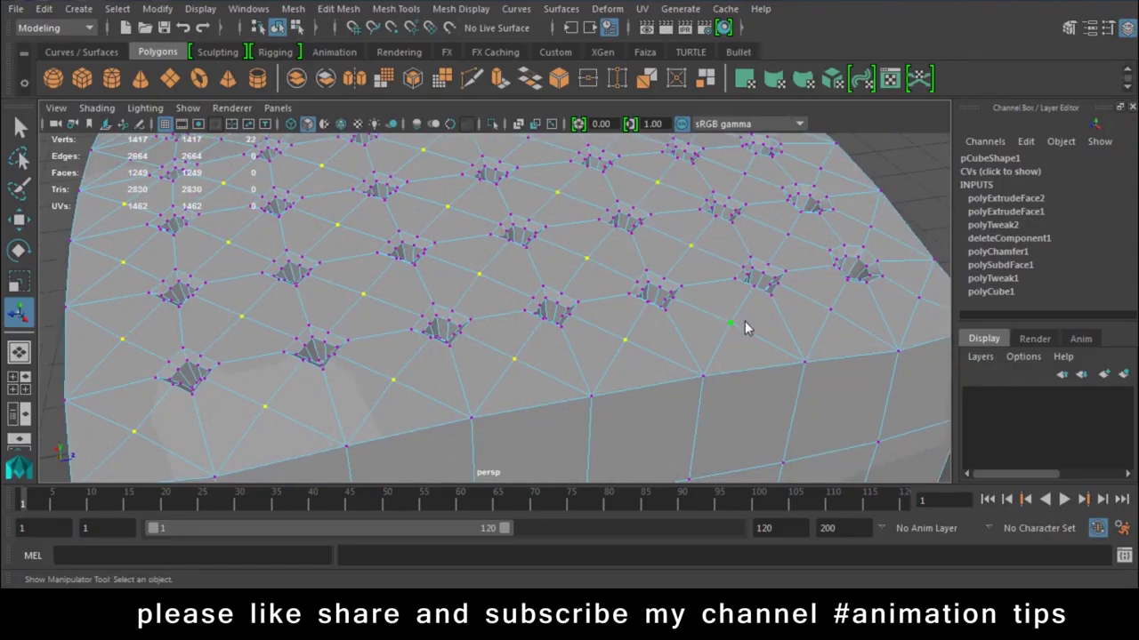
Switch to Top view and box-select the upper rows of in-between vertices
left_click_drag(832, 316, 832, 356)
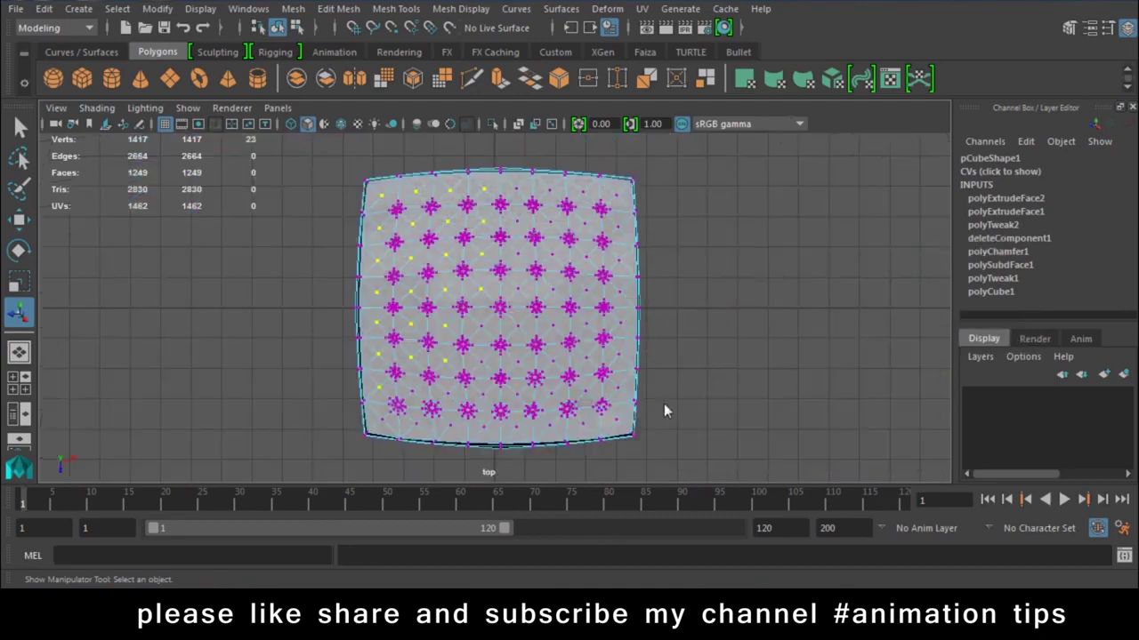
scroll(469, 280, "up", 5)
scroll(767, 322, "up", 1)
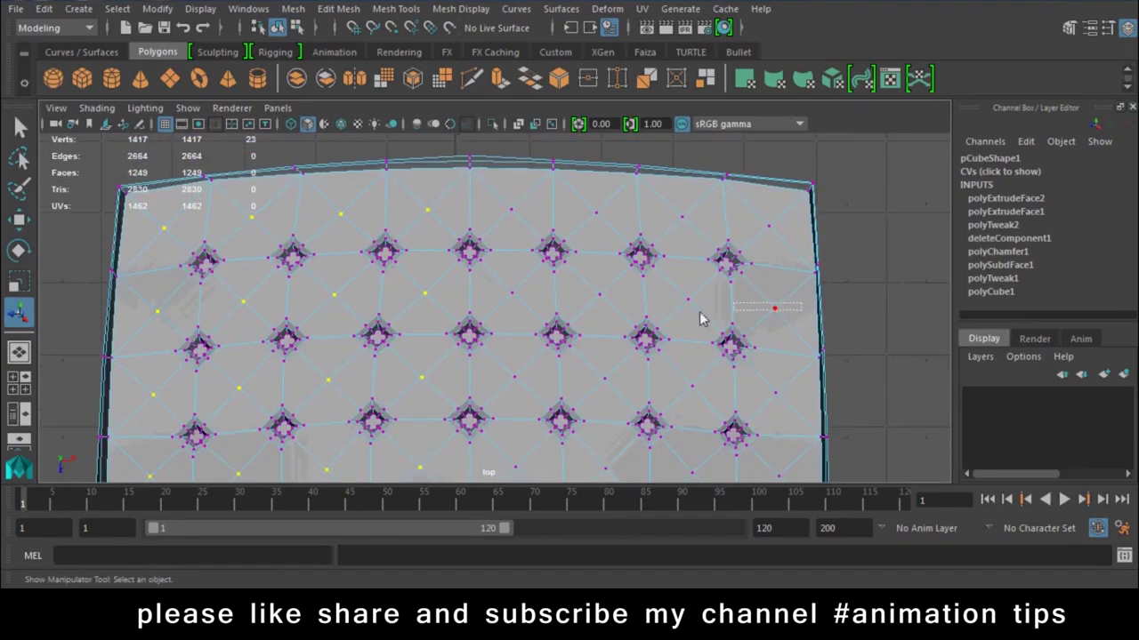
left_click_drag(700, 318, 589, 319)
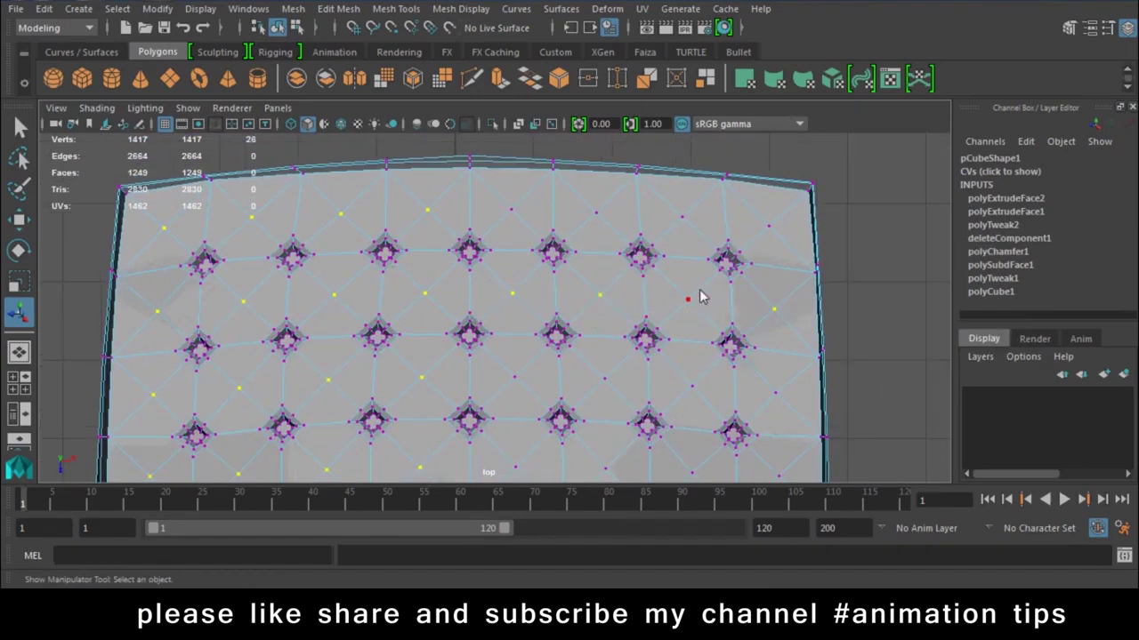
left_click_drag(503, 229, 516, 236)
middle_click_drag(572, 376, 579, 223, "alt")
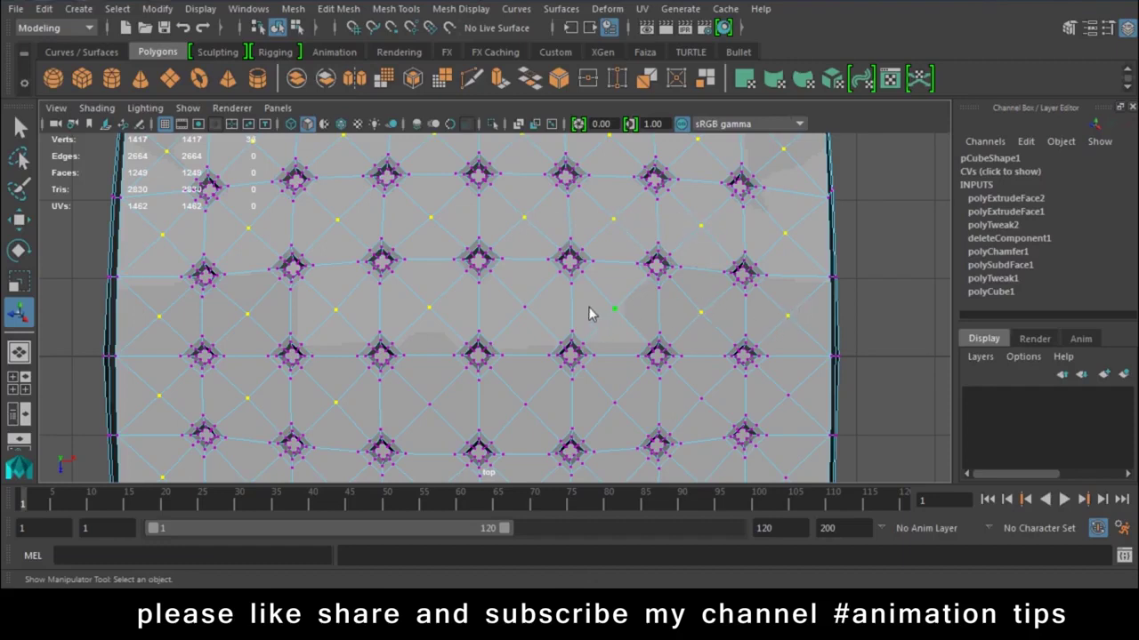
middle_click_drag(577, 389, 578, 370, "alt")
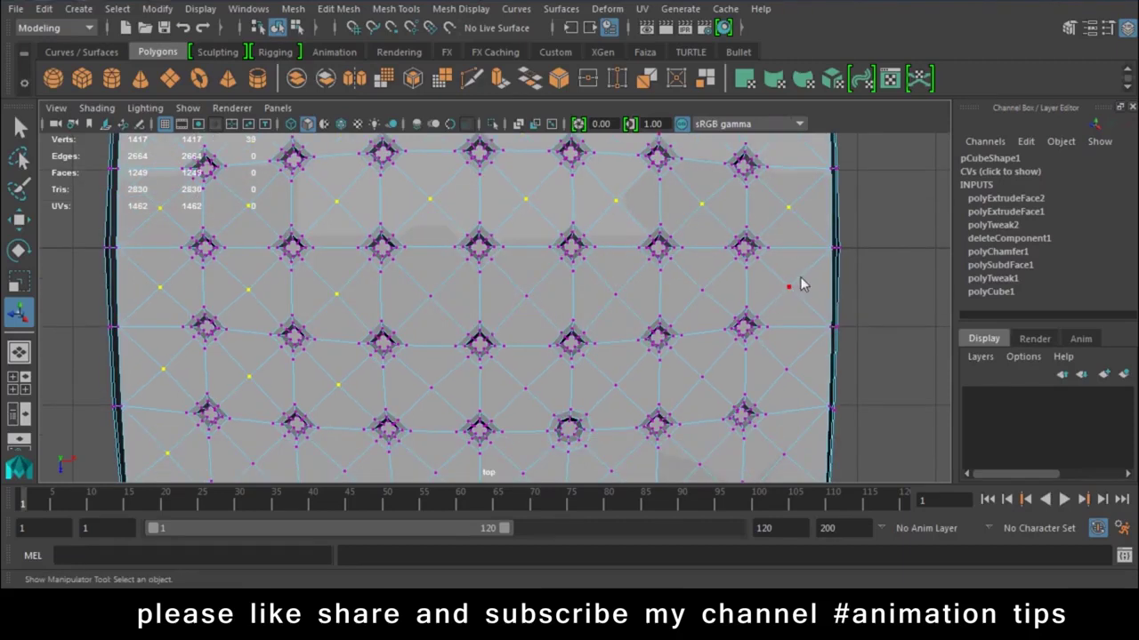
mouse_move(800, 285)
left_mouse_down()
mouse_move(442, 307)
mouse_move(470, 323)
left_mouse_up()
middle_click_drag(470, 323, 478, 334, "alt")
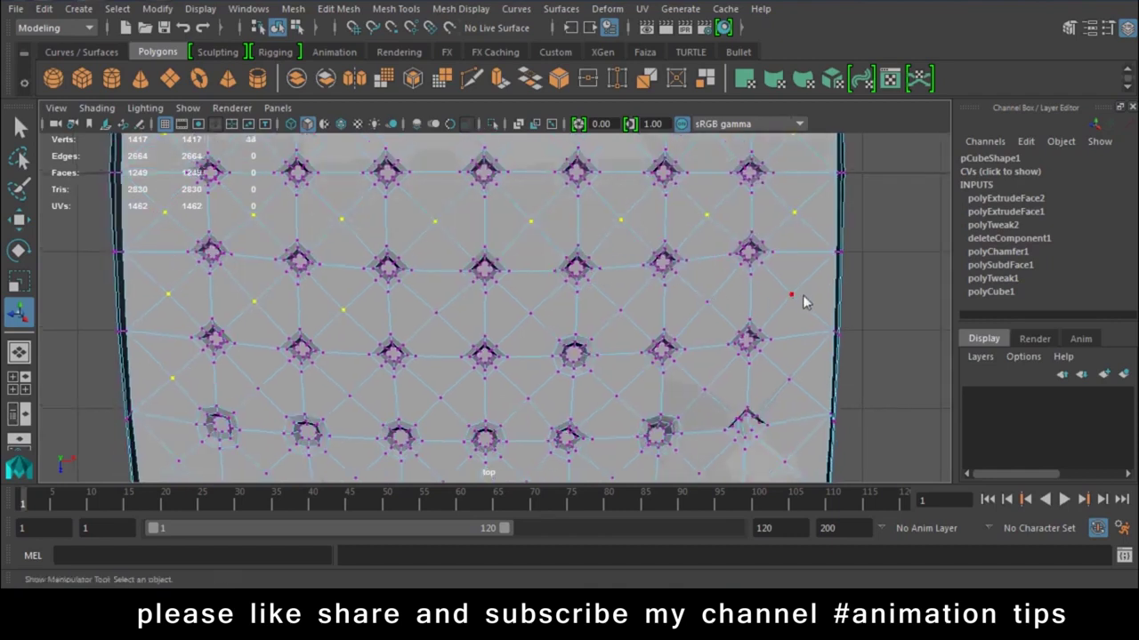
Add the lower and bottom-row in-between vertices, bringing the selection to 65
middle_click_drag(535, 392, 539, 290, "alt")
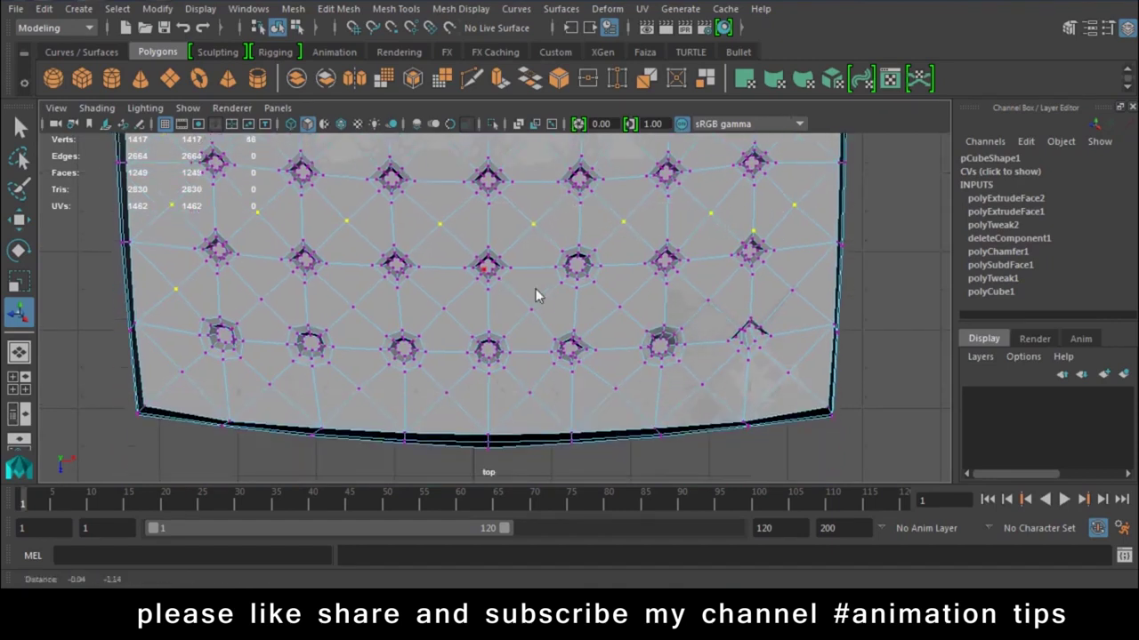
left_click_drag(422, 317, 436, 312, "shift")
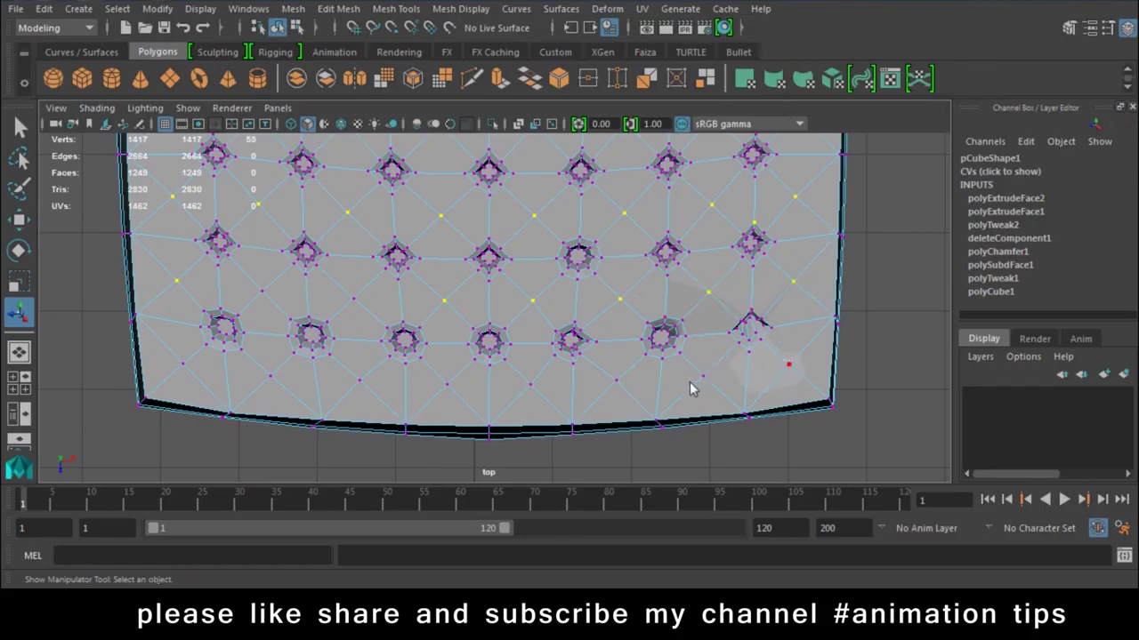
left_click_drag(380, 414, 335, 396, "shift")
scroll(276, 182, "down", 2)
scroll(343, 317, "down", 3)
scroll(258, 245, "down", 2)
middle_click_drag(372, 238, 360, 244, "alt")
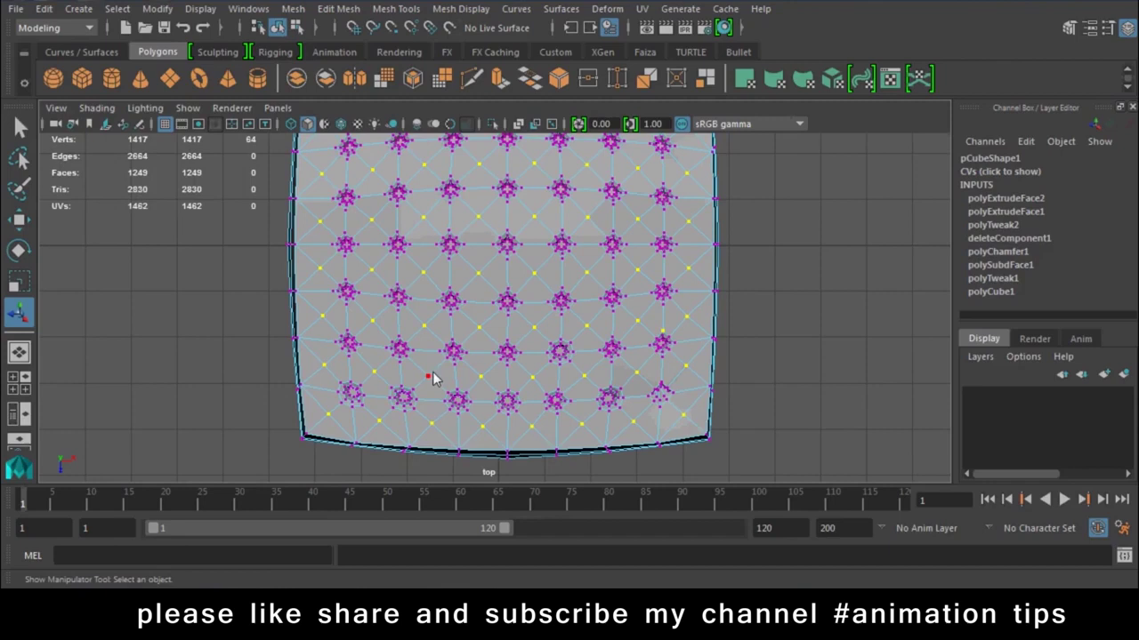
scroll(485, 281, "up", 1)
Lift the selected in-between vertices slightly along Y into puffy peaks
key("space")
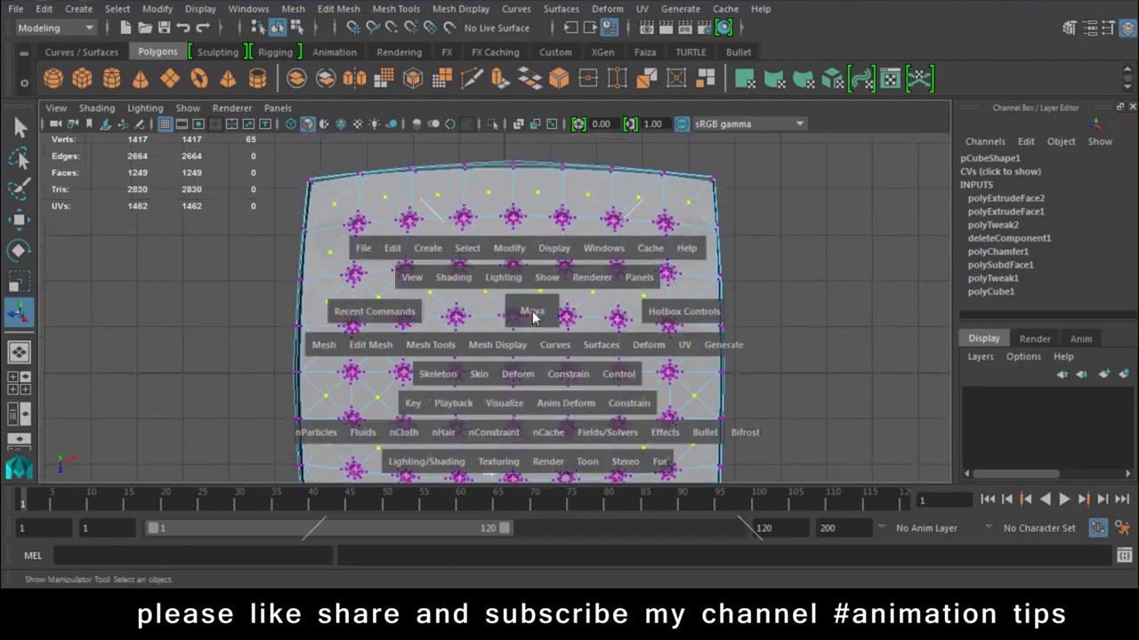
mouse_move(554, 280)
left_mouse_down("alt")
mouse_move(450, 287)
mouse_move(557, 312)
left_mouse_up("alt")
scroll(557, 313, "down", 3)
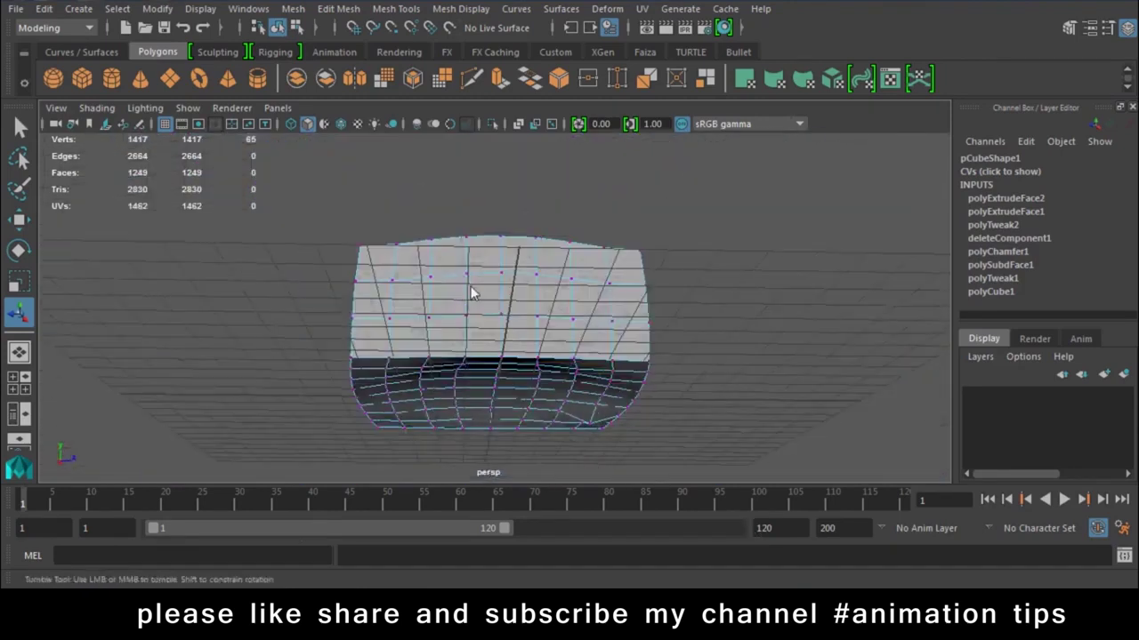
scroll(473, 292, "down", 2)
key("w")
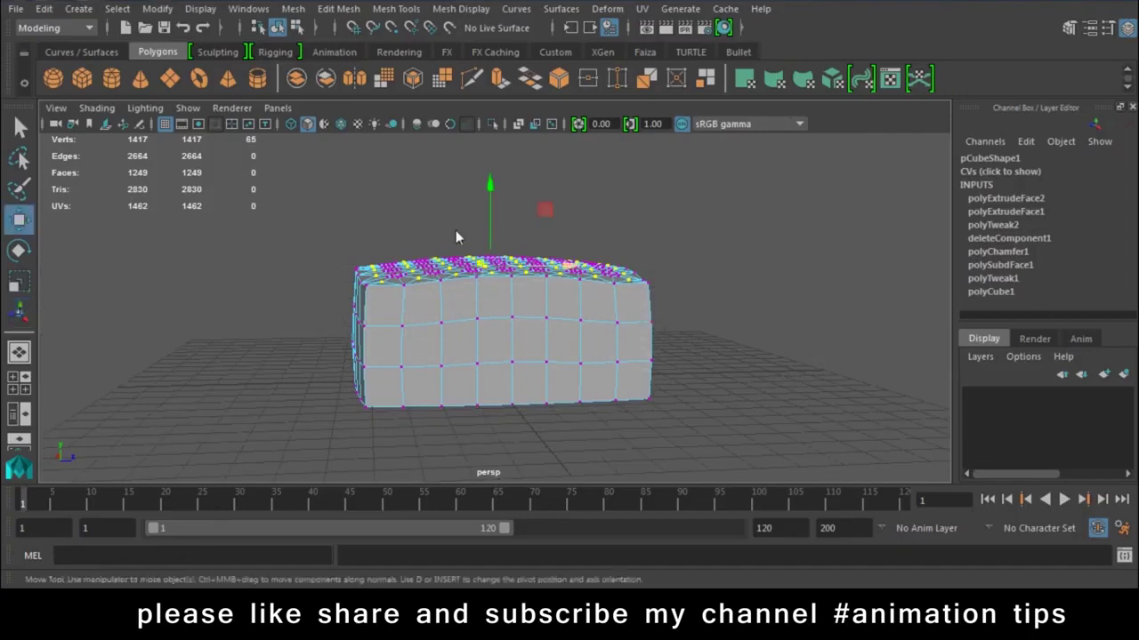
left_click_drag(456, 231, 398, 177, "alt")
scroll(398, 177, "up", 5)
left_click_drag(429, 295, 514, 234, "alt")
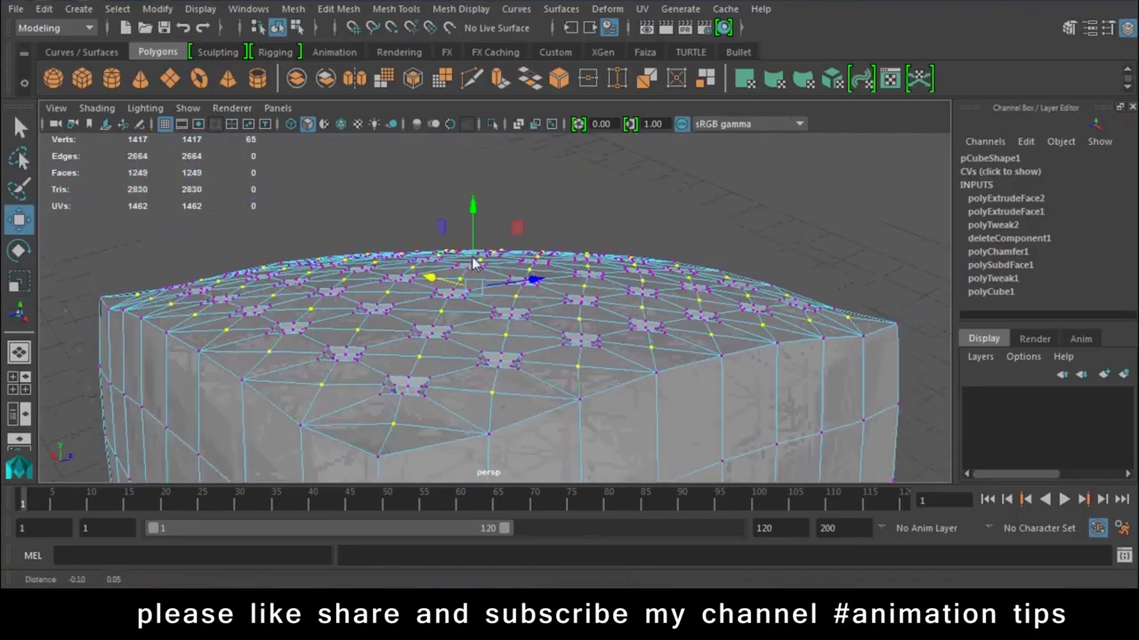
scroll(514, 233, "up", 3)
left_click_drag(476, 191, 482, 168)
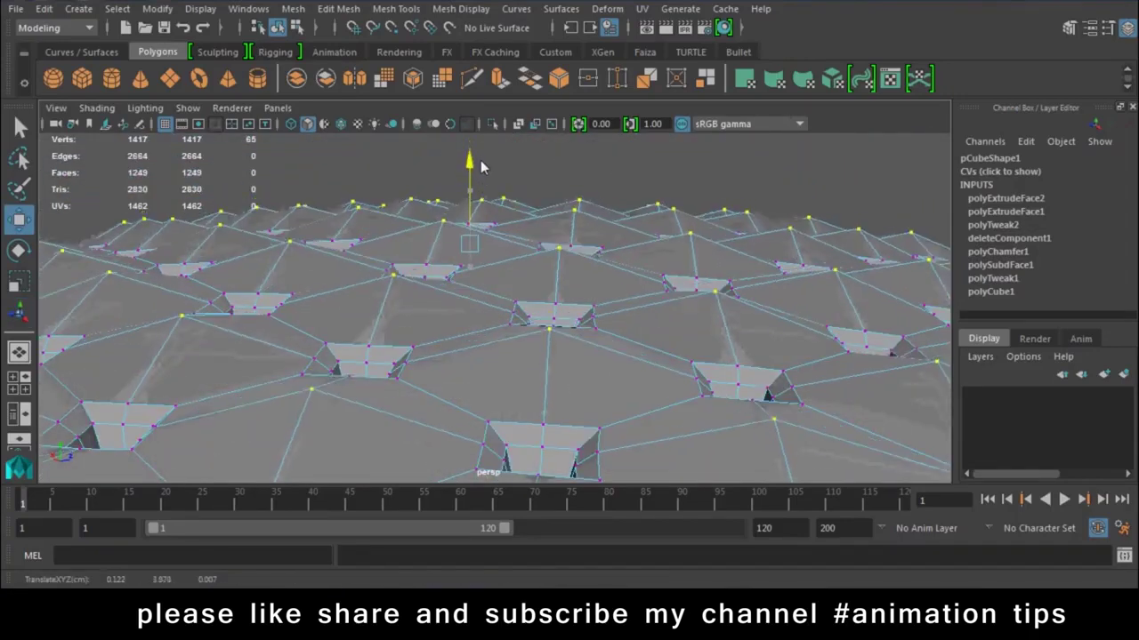
Return to Object Mode and smooth-preview the cushion to reveal its deep button tufts
right_click_drag(383, 295, 453, 116)
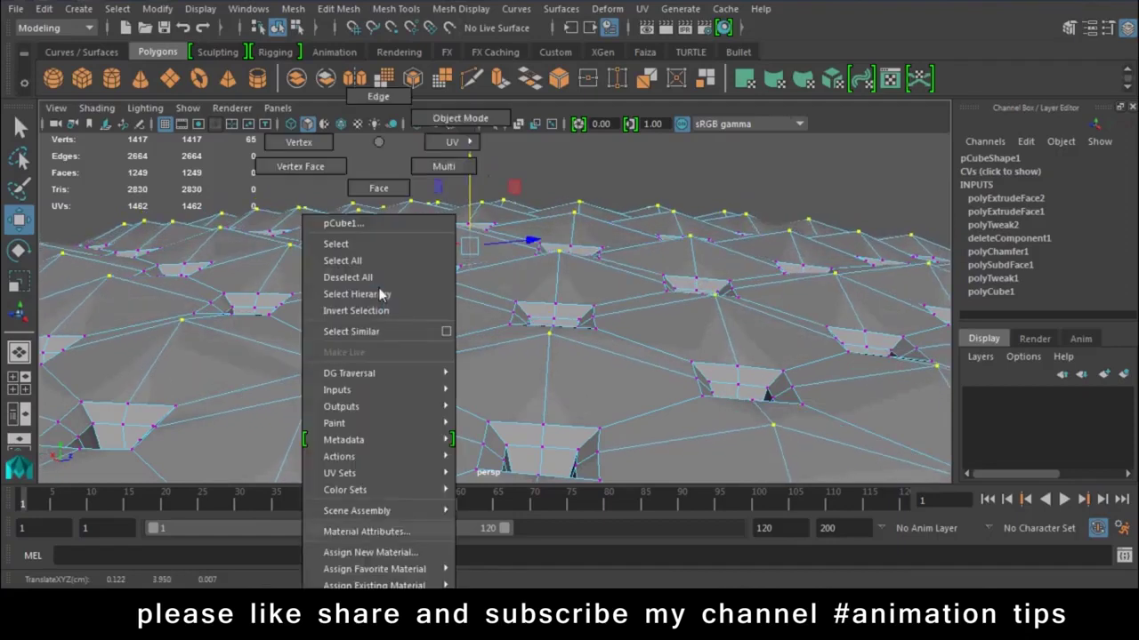
left_click(446, 357)
right_click_drag(446, 357, 344, 169, "shift")
mouse_move(344, 169)
left_mouse_down("alt")
mouse_move(511, 308)
mouse_move(492, 310)
mouse_move(584, 341)
mouse_move(571, 383)
left_mouse_up("alt")
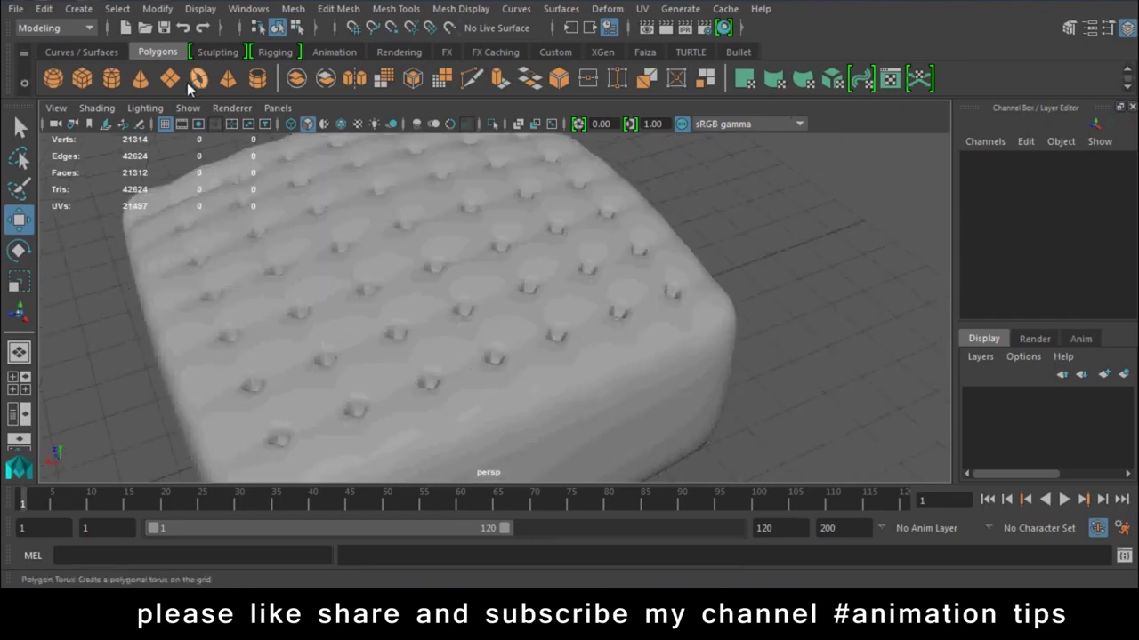
Create a polygon sphere and move it above the cushion top
left_click(55, 80)
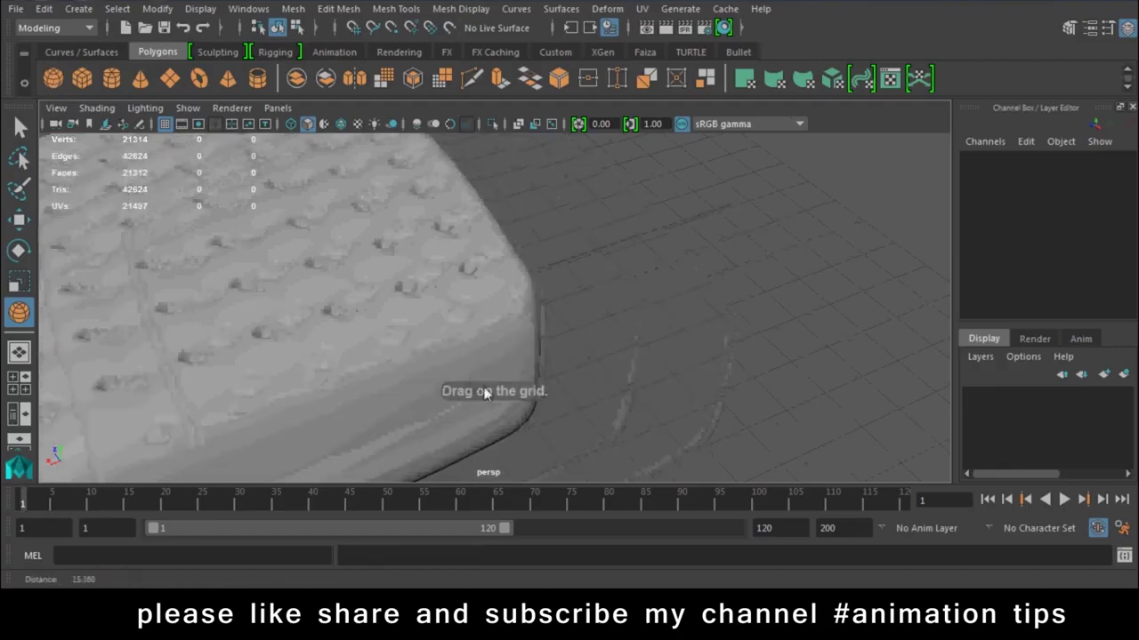
mouse_move(700, 410)
left_mouse_down()
mouse_move(712, 423)
mouse_move(682, 417)
mouse_move(672, 260)
mouse_move(432, 284)
left_mouse_up()
left_click(457, 285)
left_click(686, 285)
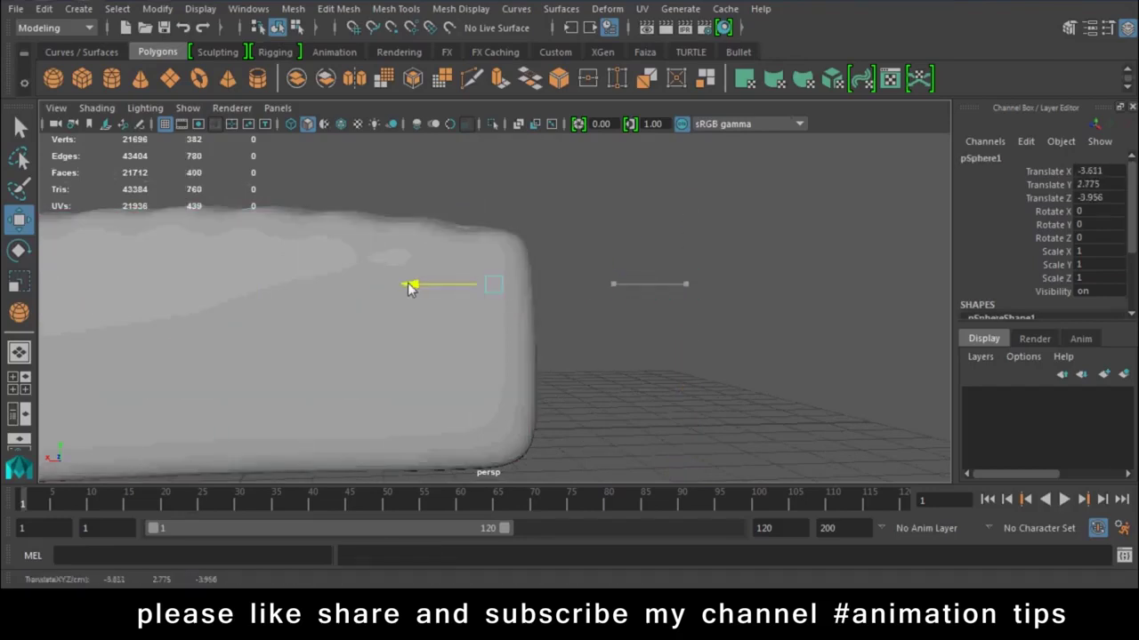
mouse_move(448, 236)
left_mouse_down()
mouse_move(448, 150)
mouse_move(339, 219)
mouse_move(464, 293)
left_mouse_up()
key("f")
mouse_move(465, 294)
middle_mouse_down()
mouse_move(396, 250)
mouse_move(316, 222)
middle_mouse_up()
mouse_move(317, 223)
left_mouse_down("alt")
mouse_move(229, 224)
mouse_move(243, 171)
mouse_move(319, 209)
mouse_move(414, 231)
left_mouse_up("alt")
right_click_drag(413, 230, 539, 381, "alt")
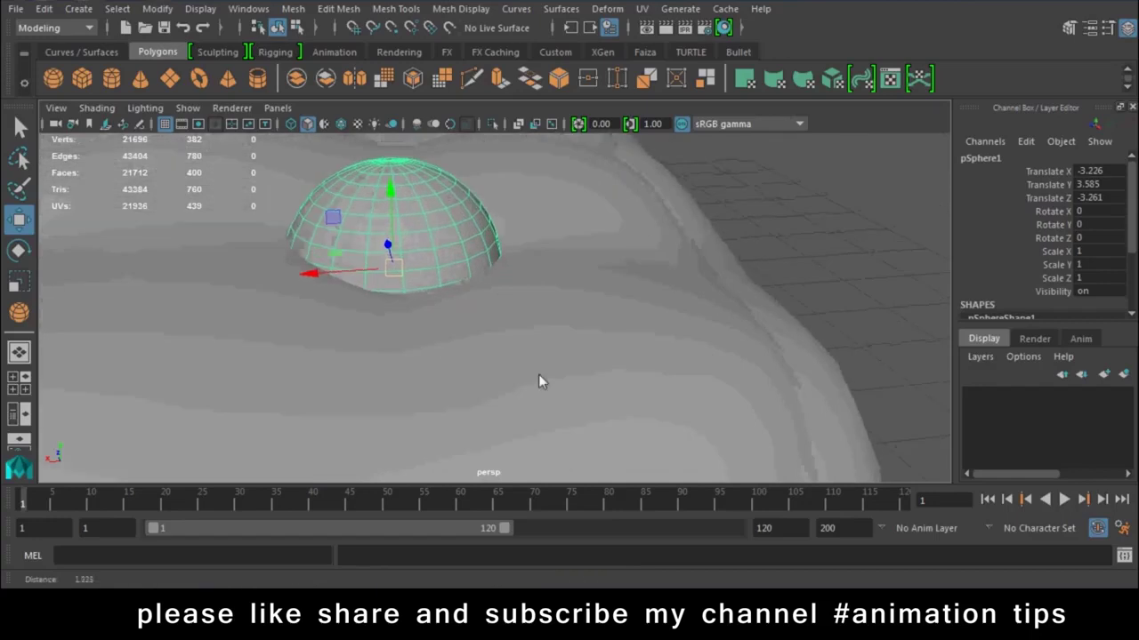
Flatten the sphere to scale 0.719, 0.184, 0.719, making a thin disc
key("r")
left_click_drag(564, 334, 499, 313, "alt")
mouse_move(414, 313)
left_mouse_down()
mouse_move(415, 387)
mouse_move(411, 296)
mouse_move(411, 311)
left_mouse_up()
key("q")
Lower the flattened button down into a tuft dimple on the cushion
key("w")
left_click_drag(412, 311, 415, 353, "alt")
left_click_drag(467, 316, 447, 328, "alt")
right_click_drag(446, 328, 467, 380, "alt")
mouse_move(467, 373)
left_mouse_down("alt")
mouse_move(467, 260)
mouse_move(433, 255)
left_mouse_up("alt")
key("r")
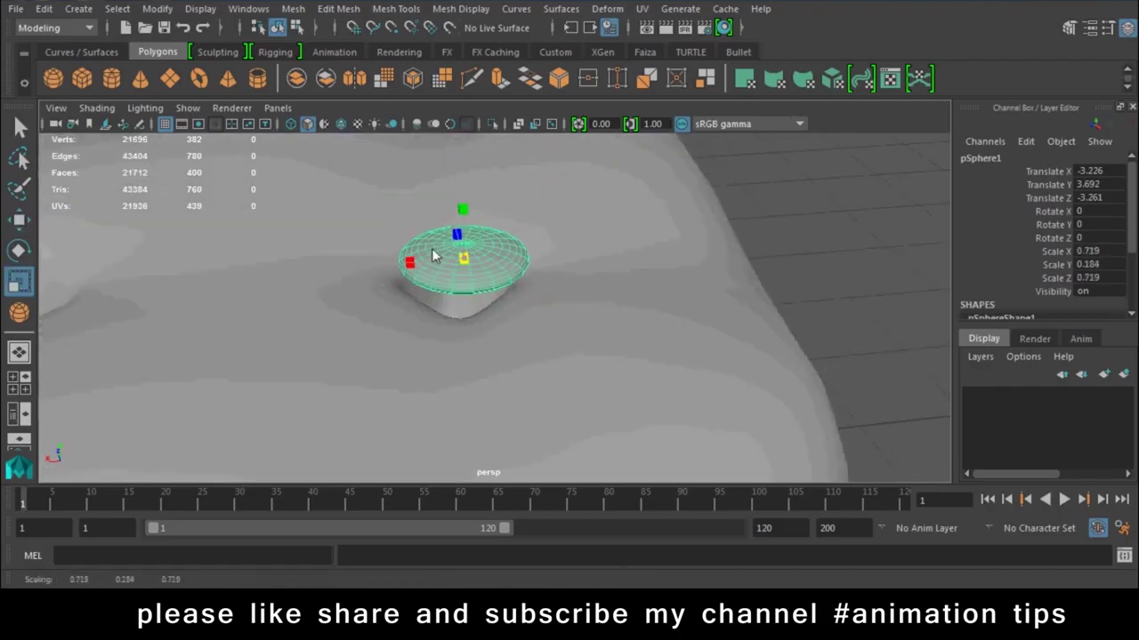
key("w")
left_click_drag(460, 182, 462, 207)
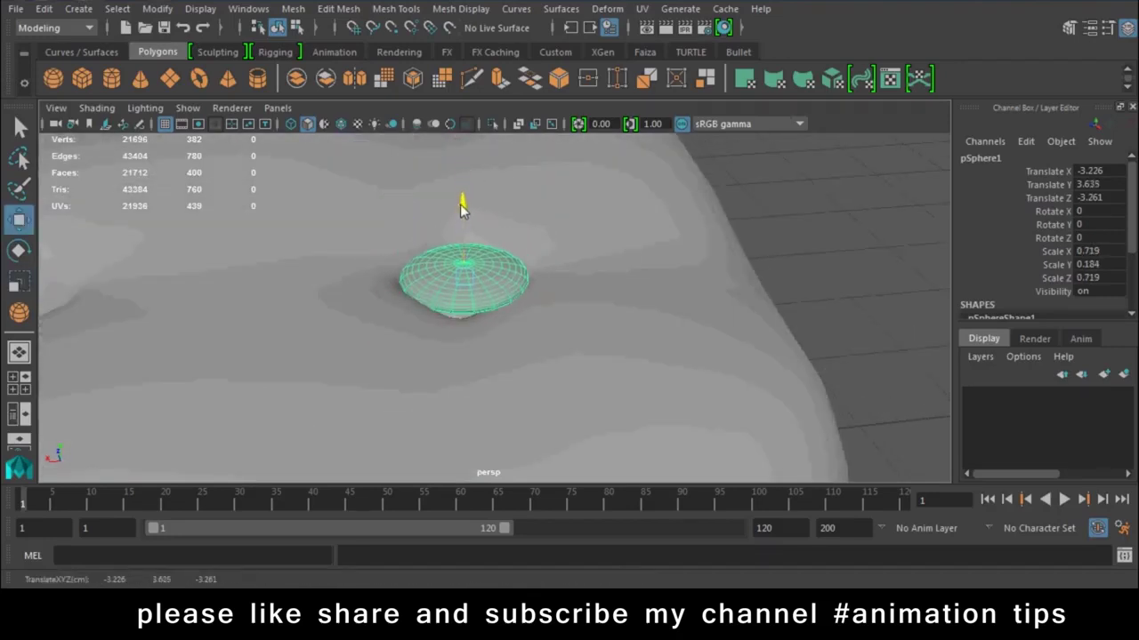
Nudge the button along X, then duplicate it into the neighbouring tufts of the row
left_click_drag(386, 279, 402, 283)
mouse_move(453, 319)
left_mouse_down("alt")
mouse_move(387, 271)
mouse_move(470, 378)
mouse_move(516, 407)
mouse_move(490, 349)
left_mouse_up("alt")
key("ctrl+d")
mouse_move(539, 317)
left_mouse_down()
mouse_move(397, 335)
mouse_move(473, 320)
mouse_move(490, 346)
mouse_move(478, 317)
left_mouse_up()
mouse_move(415, 355)
left_mouse_down()
mouse_move(444, 371)
mouse_move(382, 398)
mouse_move(572, 338)
mouse_move(396, 357)
left_mouse_up()
key("ctrl+d")
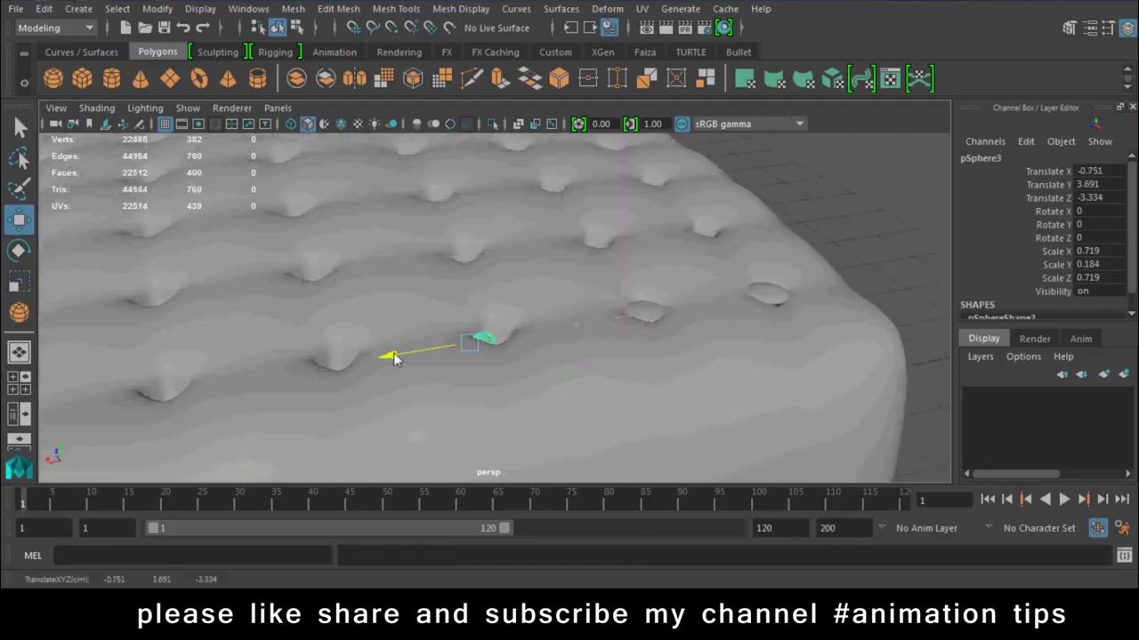
left_click_drag(490, 267, 492, 260)
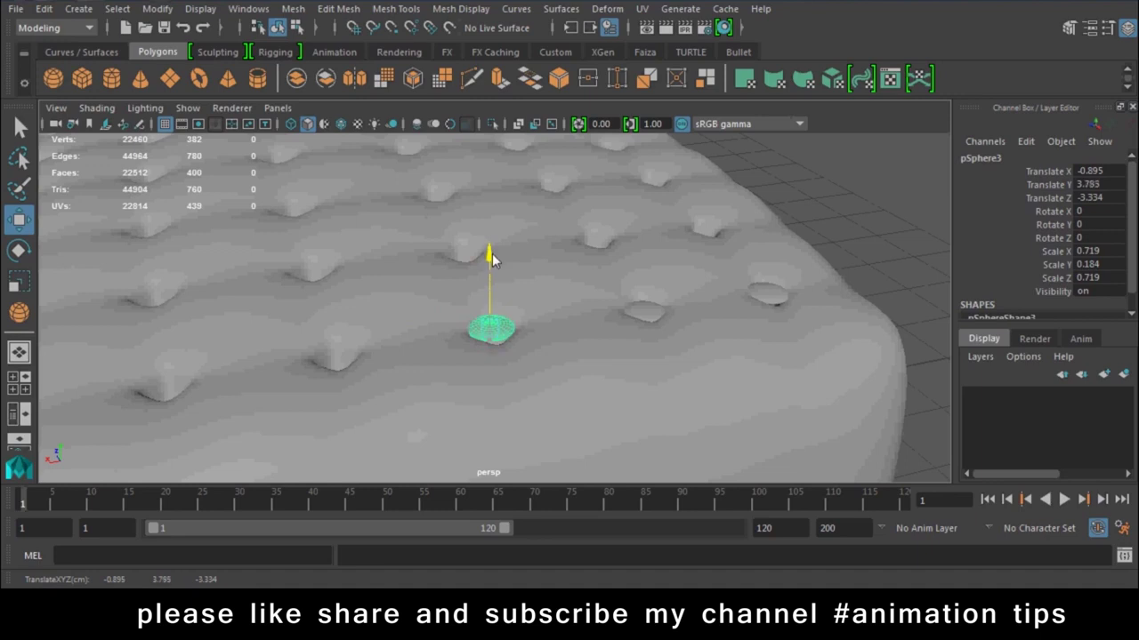
Duplicate the button twice more, sliding each copy along X to further tufts
key("ctrl+d")
mouse_move(405, 345)
left_mouse_down()
mouse_move(260, 380)
mouse_move(401, 451)
left_mouse_up()
left_click_drag(450, 399, 455, 318, "alt")
mouse_move(395, 384)
left_mouse_down()
mouse_move(469, 339)
mouse_move(457, 333)
left_mouse_up()
mouse_move(536, 403)
left_mouse_down("alt")
mouse_move(451, 394)
mouse_move(518, 437)
left_mouse_up("alt")
key("ctrl+d")
left_click_drag(410, 353, 262, 364)
mouse_move(339, 282)
left_mouse_down()
mouse_move(422, 380)
mouse_move(267, 361)
left_mouse_up()
key("ctrl+d")
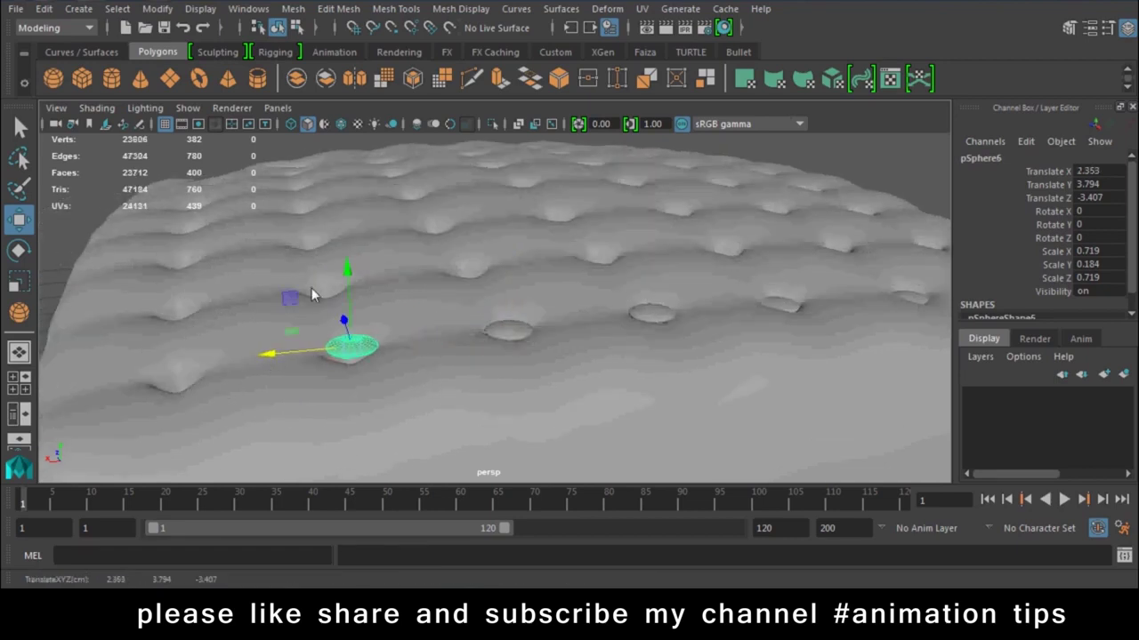
Nudge the last buttons into place and add one more copy to finish the row
left_click(355, 276)
key("ctrl+z")
left_click_drag(351, 268, 350, 277)
left_click_drag(302, 360, 126, 377)
key("ctrl+d")
mouse_move(164, 299)
left_mouse_down()
mouse_move(221, 414)
mouse_move(421, 274)
left_mouse_up()
scroll(498, 382, "down", 3)
scroll(510, 396, "down", 3)
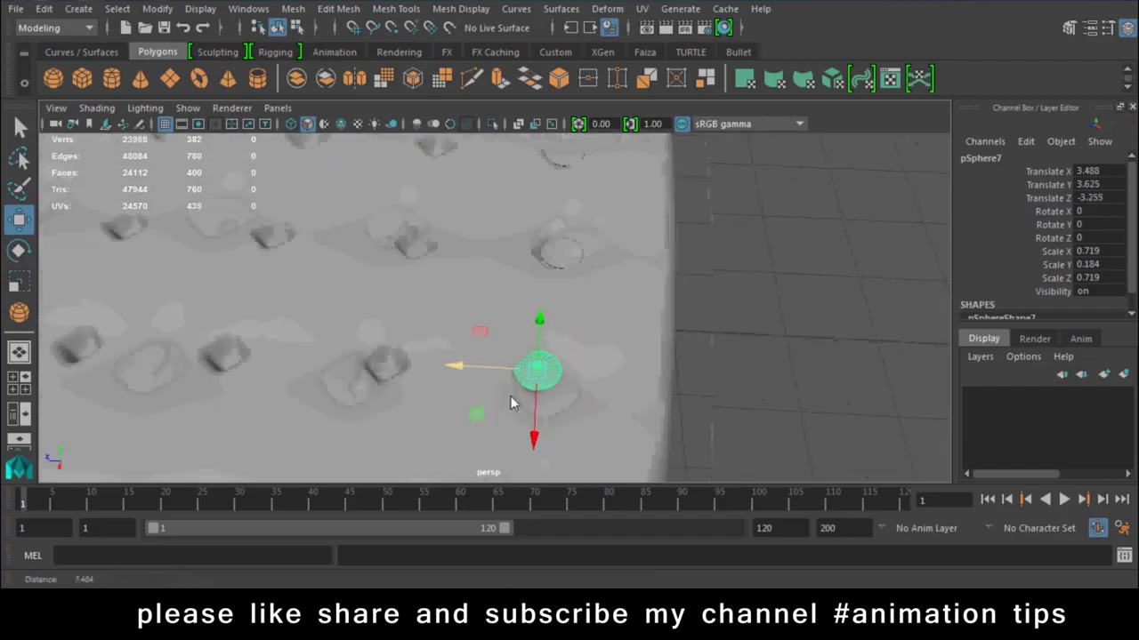
left_click(550, 263)
middle_click_drag(511, 275, 486, 260)
mouse_move(486, 261)
left_mouse_down("alt")
mouse_move(499, 357)
mouse_move(501, 271)
mouse_move(511, 276)
mouse_move(500, 373)
mouse_move(610, 382)
mouse_move(457, 381)
left_mouse_up("alt")
Duplicate the button row and move the copy forward along Z
left_click(526, 312)
key("ctrl+d")
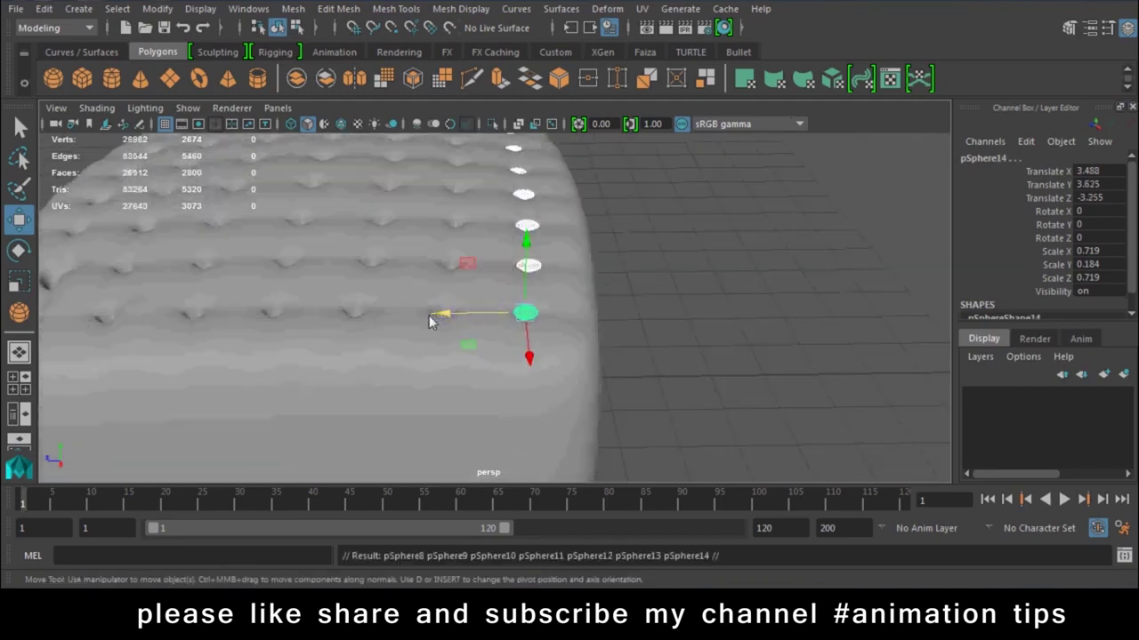
mouse_move(447, 318)
left_mouse_down()
mouse_move(367, 315)
mouse_move(456, 199)
left_mouse_up()
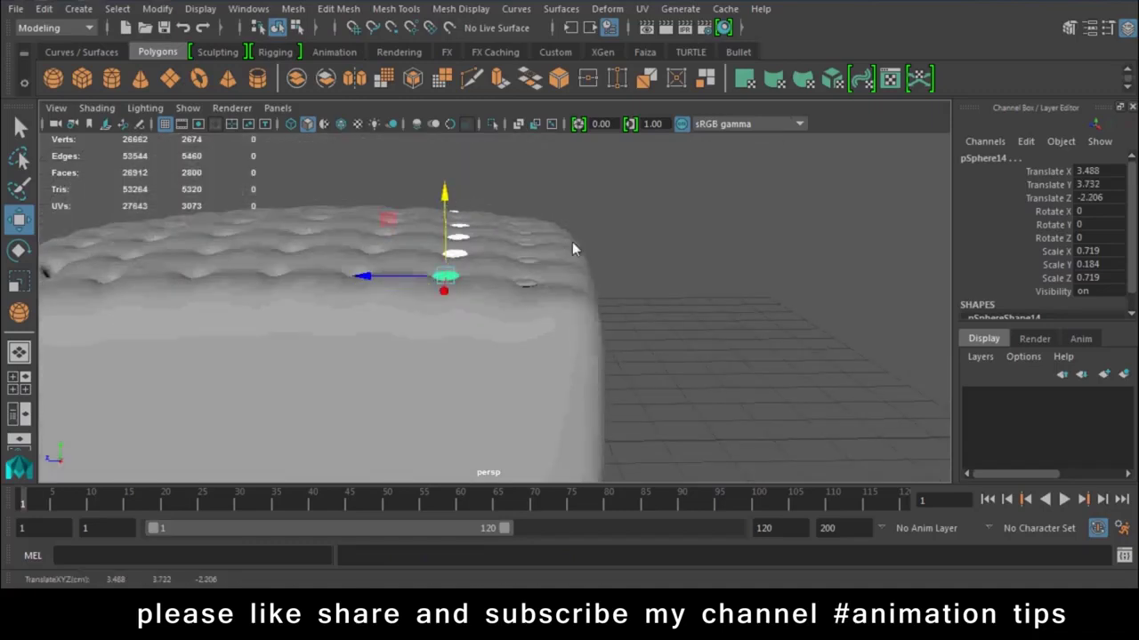
key("shift+d")
key("shift+d")
key("shift+d")
key("shift+d")
key("shift+d")
key("shift+d")
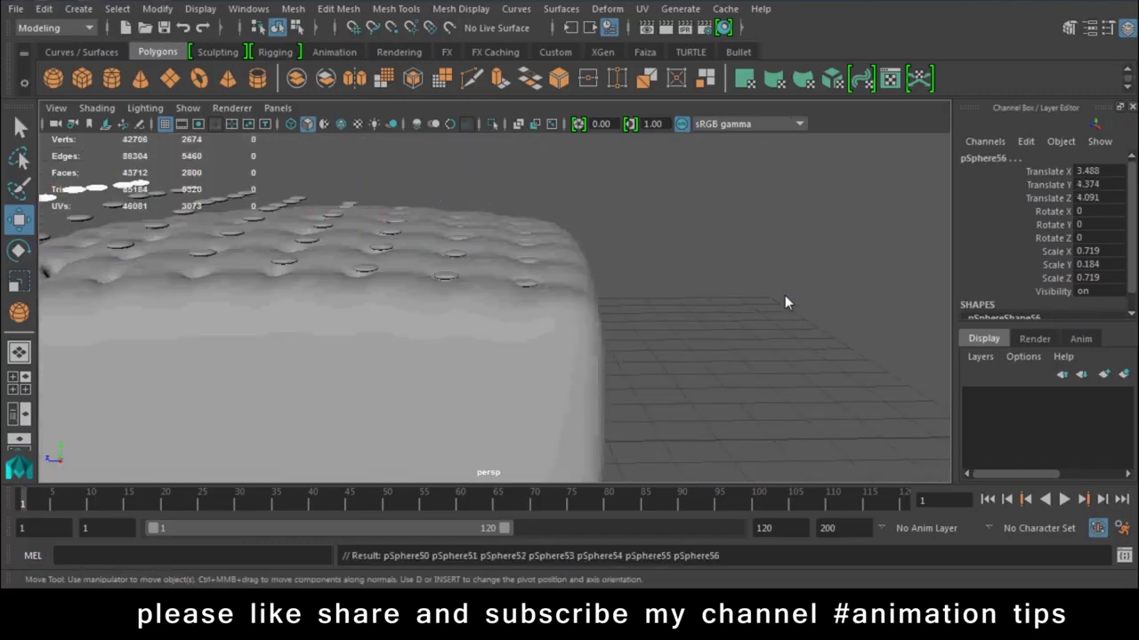
right_click_drag(785, 302, 531, 367, "alt")
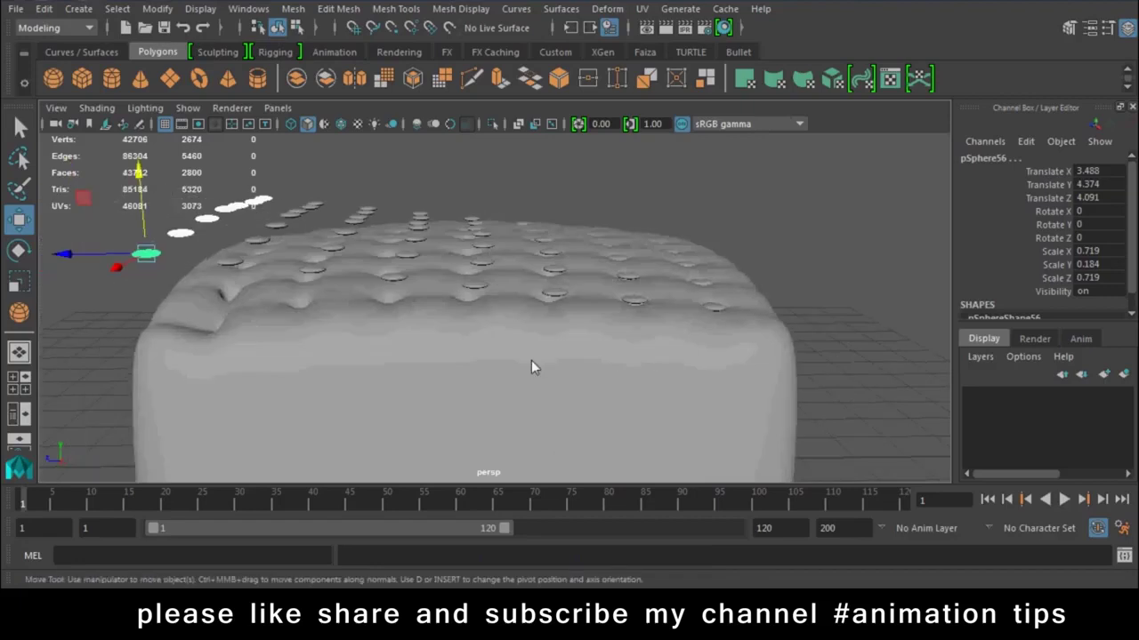
key("ctrl+z")
key("ctrl+z")
key("ctrl+z")
key("ctrl+z")
key("ctrl+z")
middle_click_drag(531, 367, 487, 354, "alt")
mouse_move(488, 354)
left_mouse_down("alt")
mouse_move(573, 216)
mouse_move(549, 221)
left_mouse_up("alt")
Duplicate the row twice more, offsetting each new row along Z and raising it
key("ctrl+d")
left_click_drag(507, 303, 386, 303)
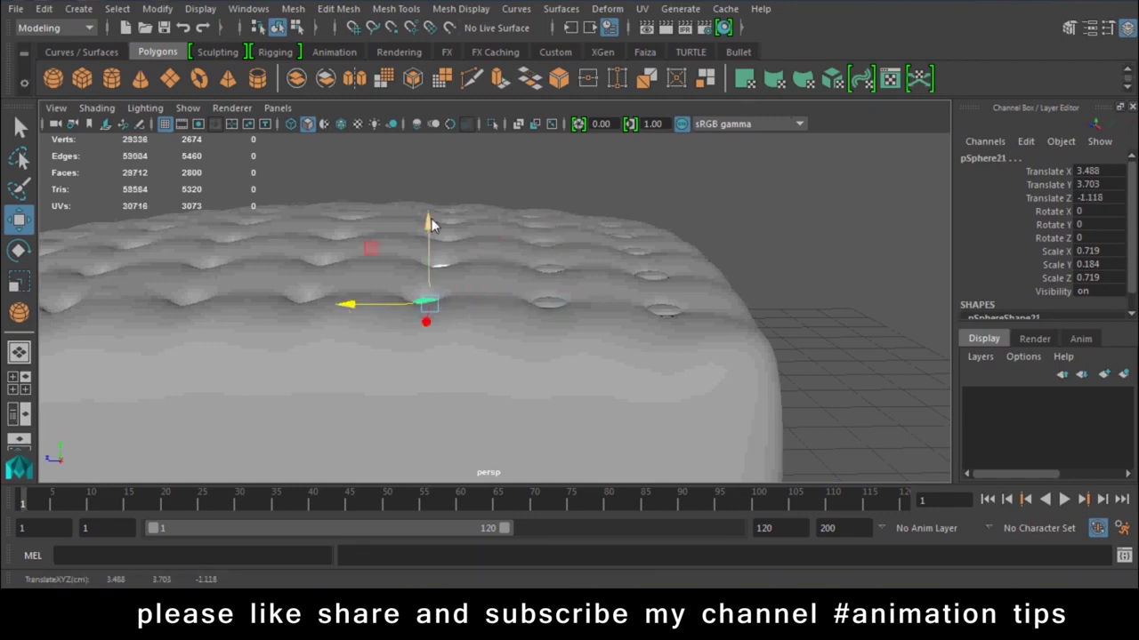
left_click_drag(430, 224, 431, 212)
left_click_drag(374, 290, 383, 278)
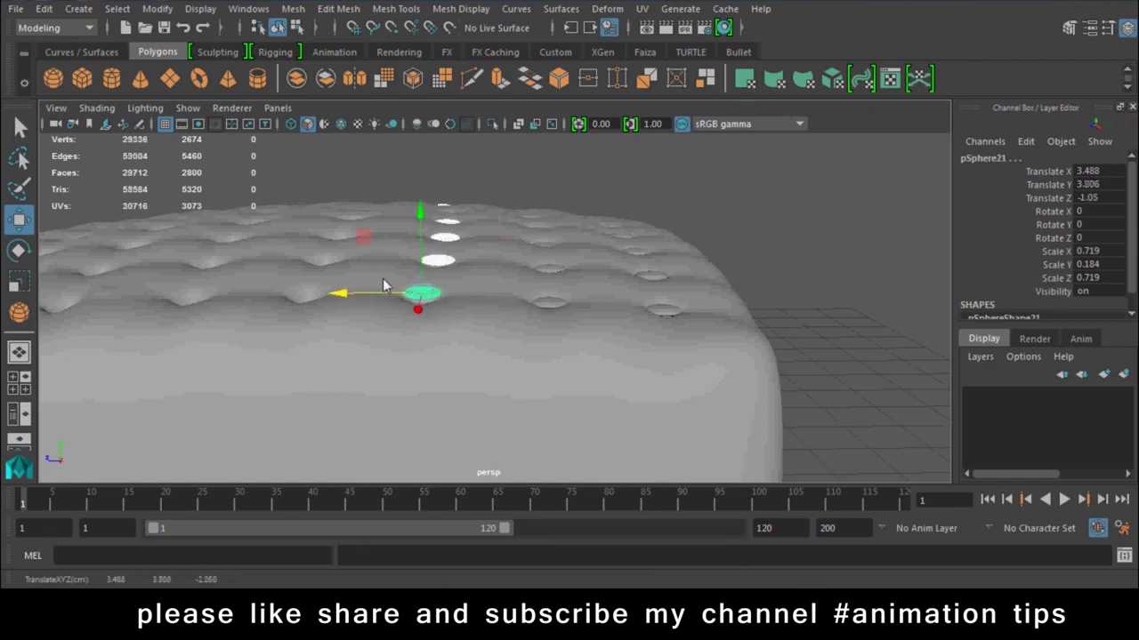
key("ctrl+d")
mouse_move(419, 212)
left_mouse_down("alt")
mouse_move(472, 332)
mouse_move(338, 313)
left_mouse_up("alt")
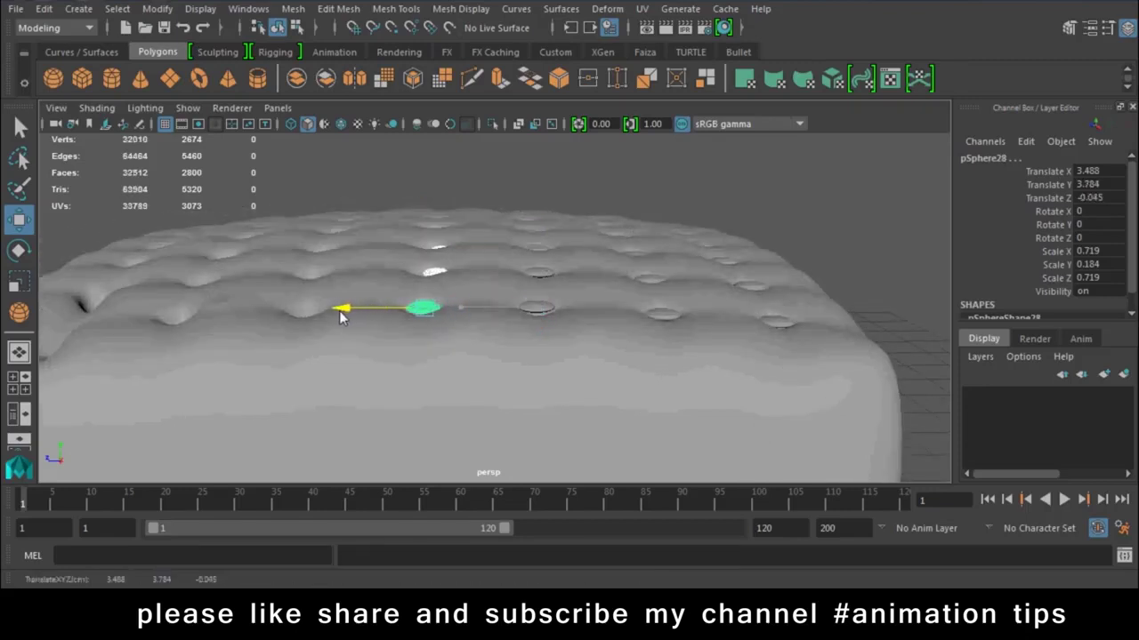
left_click_drag(417, 225, 413, 219)
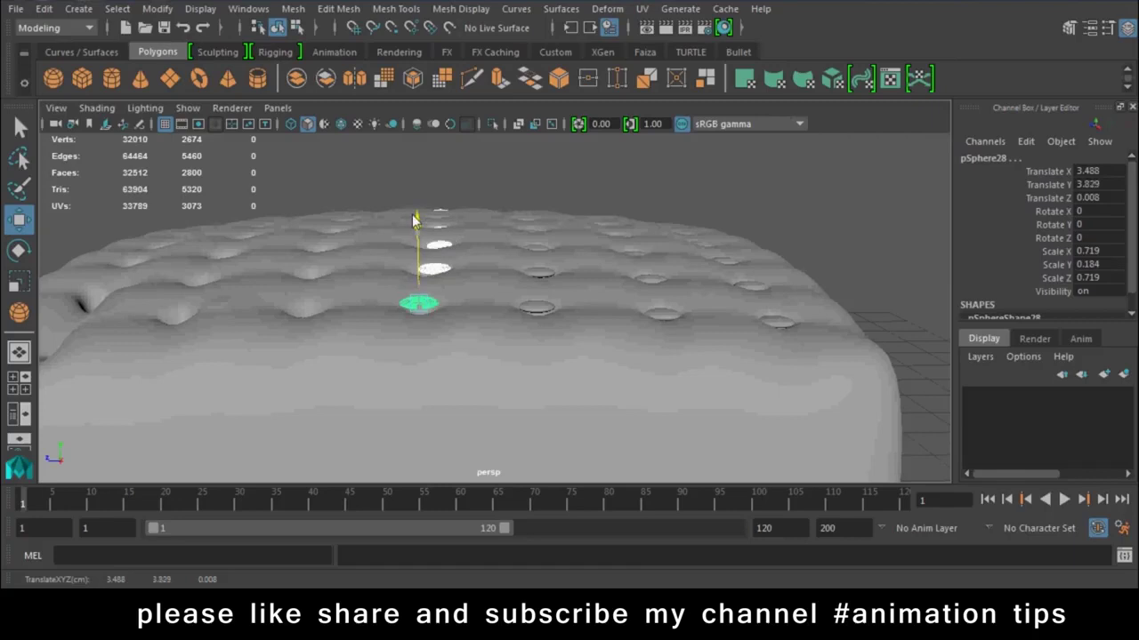
left_click_drag(364, 302, 369, 303)
mouse_move(369, 304)
left_mouse_down("alt")
mouse_move(457, 327)
mouse_move(273, 332)
mouse_move(339, 366)
mouse_move(258, 361)
mouse_move(444, 375)
mouse_move(392, 406)
mouse_move(602, 374)
mouse_move(610, 282)
mouse_move(531, 332)
mouse_move(475, 331)
left_mouse_up("alt")
key("ctrl+d")
Lower and shift the first few individual buttons so they sit on the cushion surface
left_click(610, 287)
left_click(590, 285)
left_click_drag(544, 257, 546, 260)
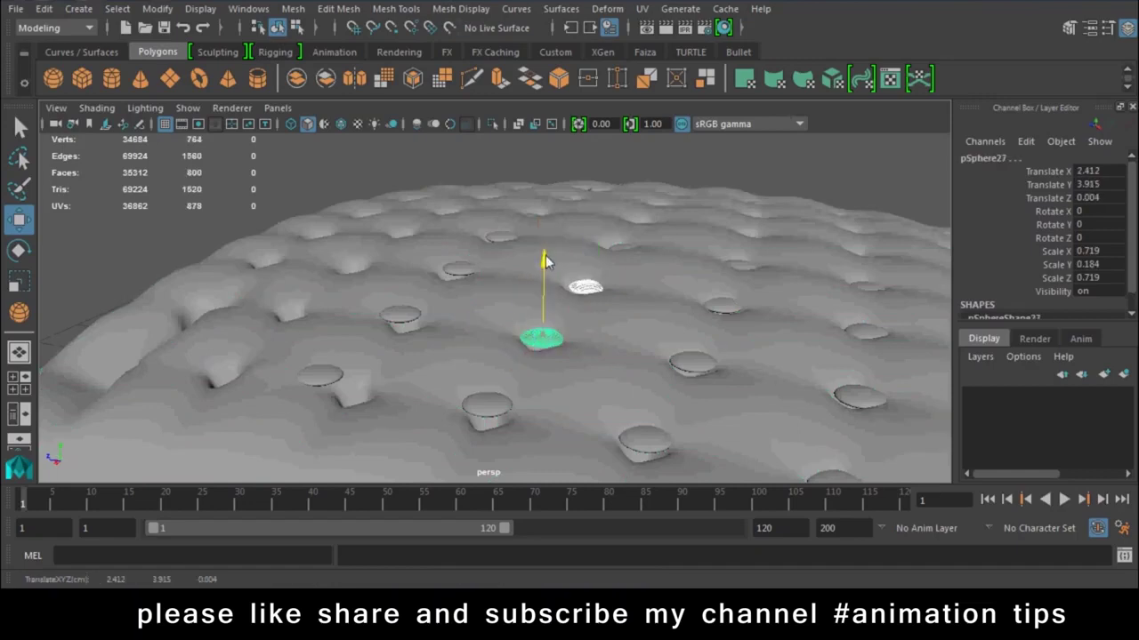
left_click(488, 405)
left_click_drag(492, 338, 492, 351)
left_click(647, 445)
left_click_drag(651, 452, 624, 489)
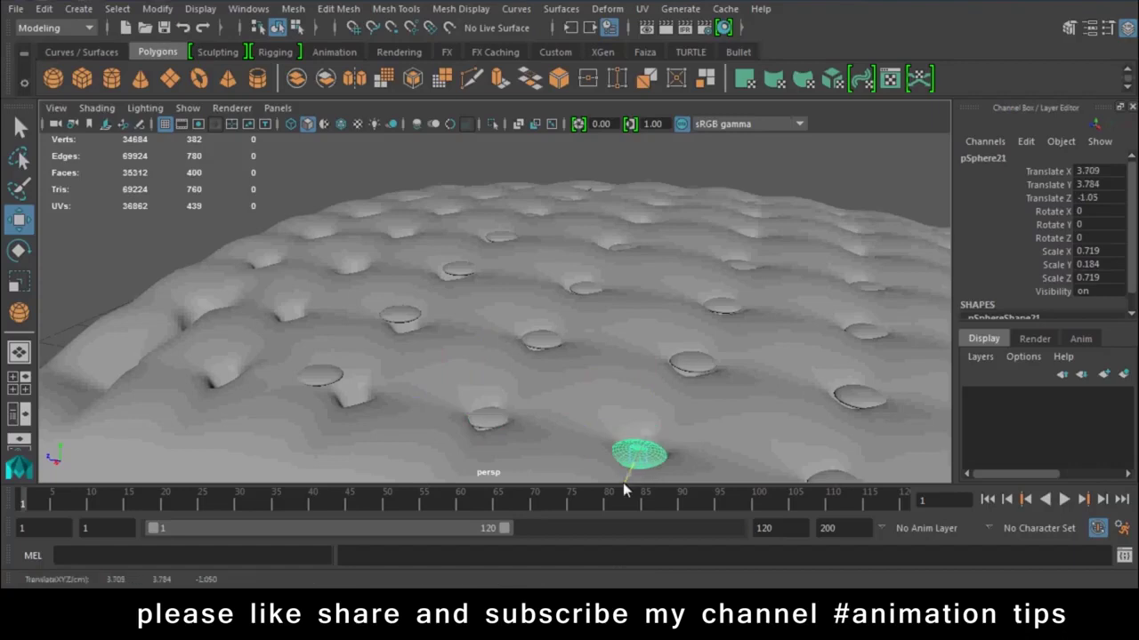
left_click(689, 371)
left_click_drag(679, 393, 678, 399)
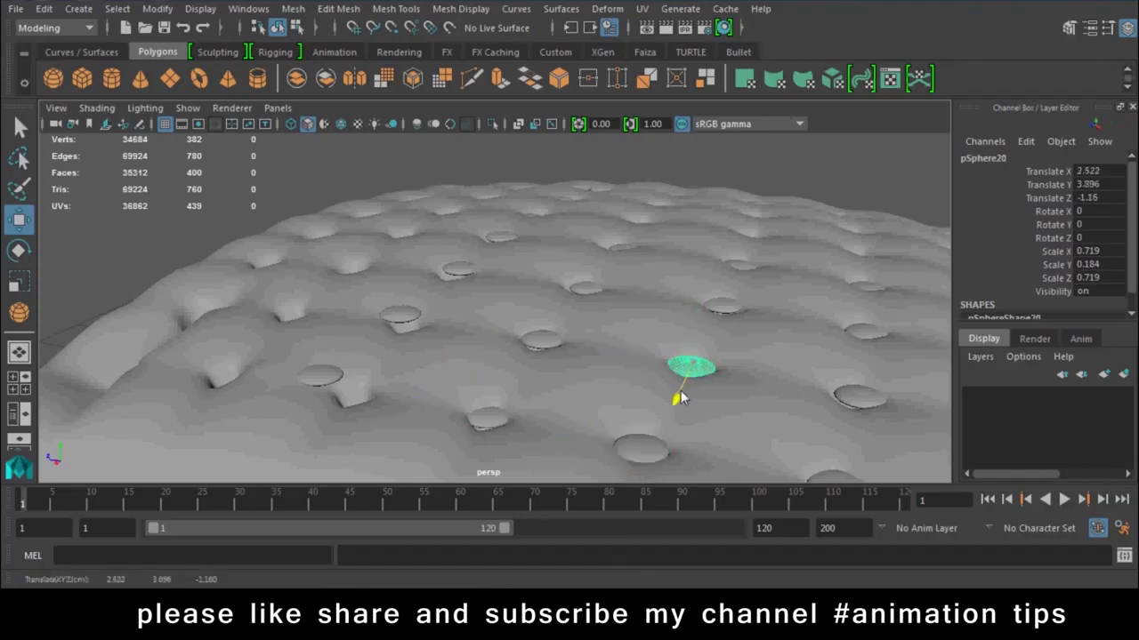
left_click(720, 308)
left_click_drag(709, 334, 740, 376)
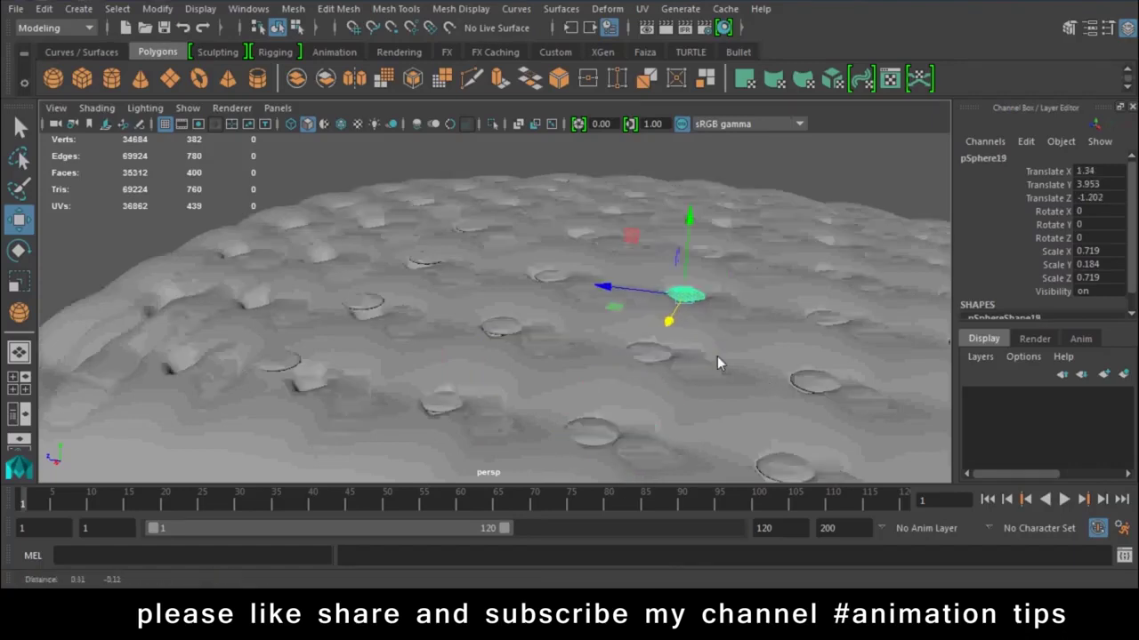
middle_click_drag(740, 376, 705, 334, "alt")
Reposition more buttons in the middle rows to align each with its dimple
left_click(538, 322)
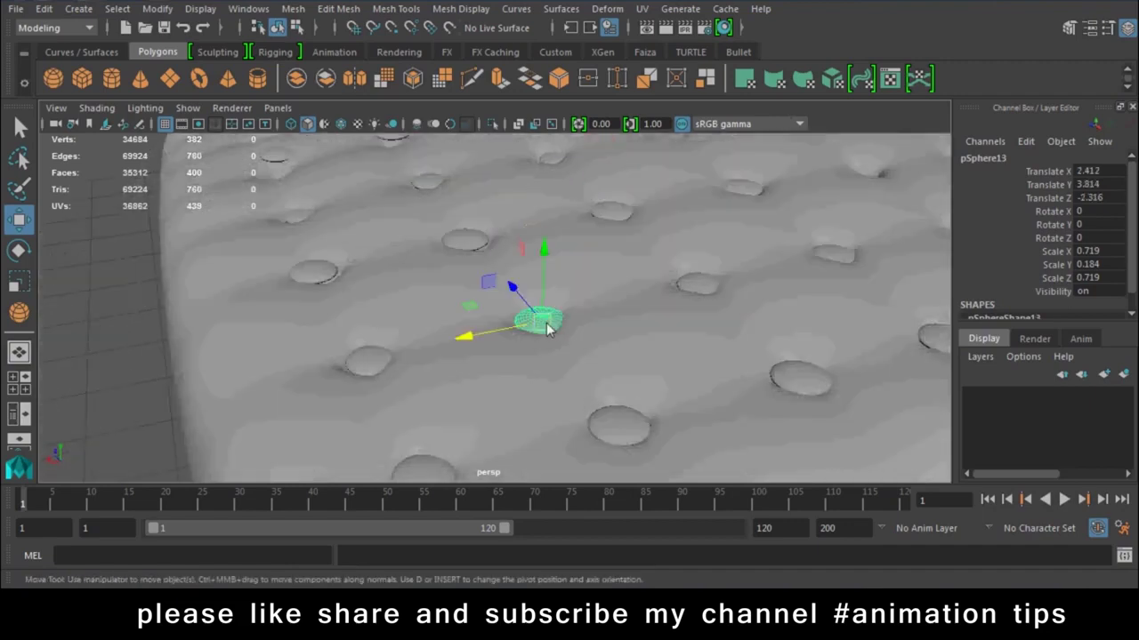
left_click_drag(533, 321, 365, 365)
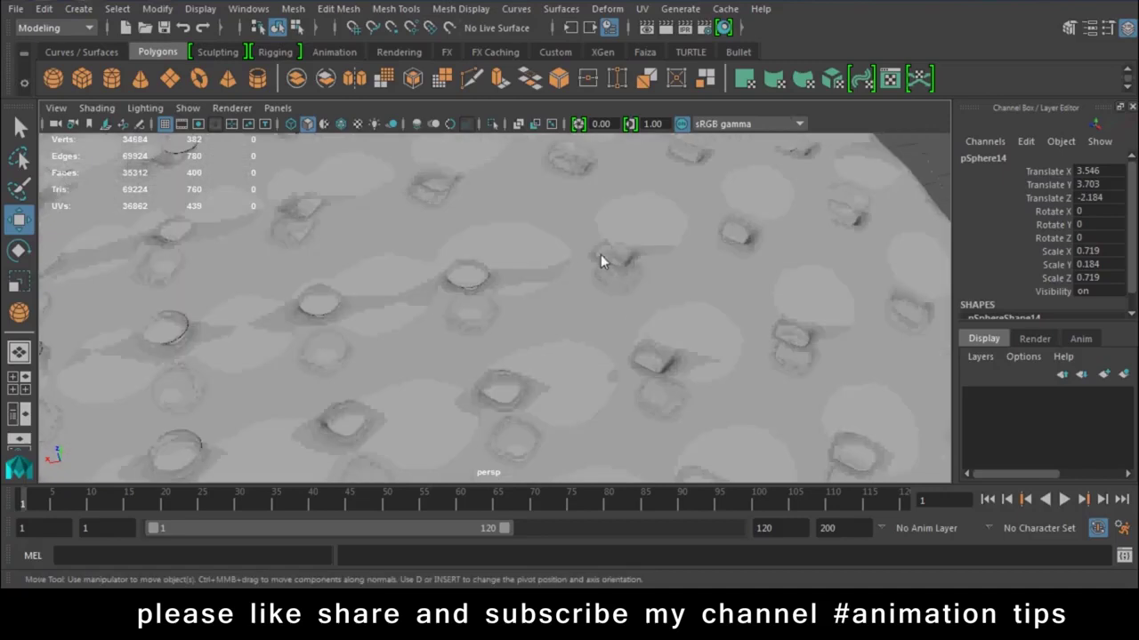
left_click(600, 258)
left_click_drag(601, 257, 603, 258)
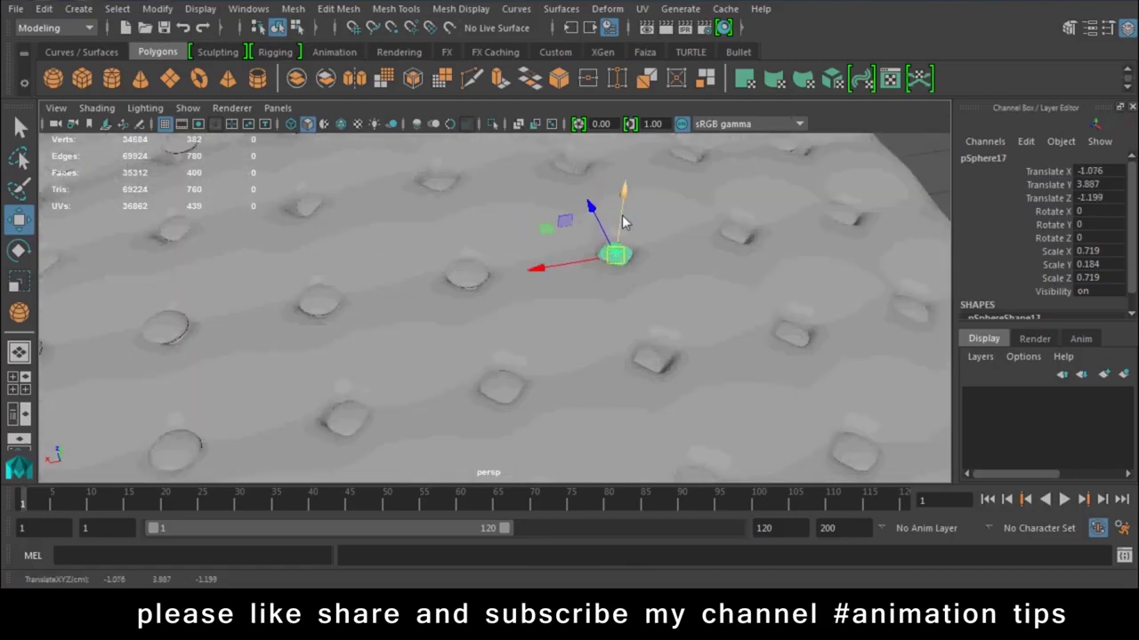
left_click(745, 240)
left_click(858, 238)
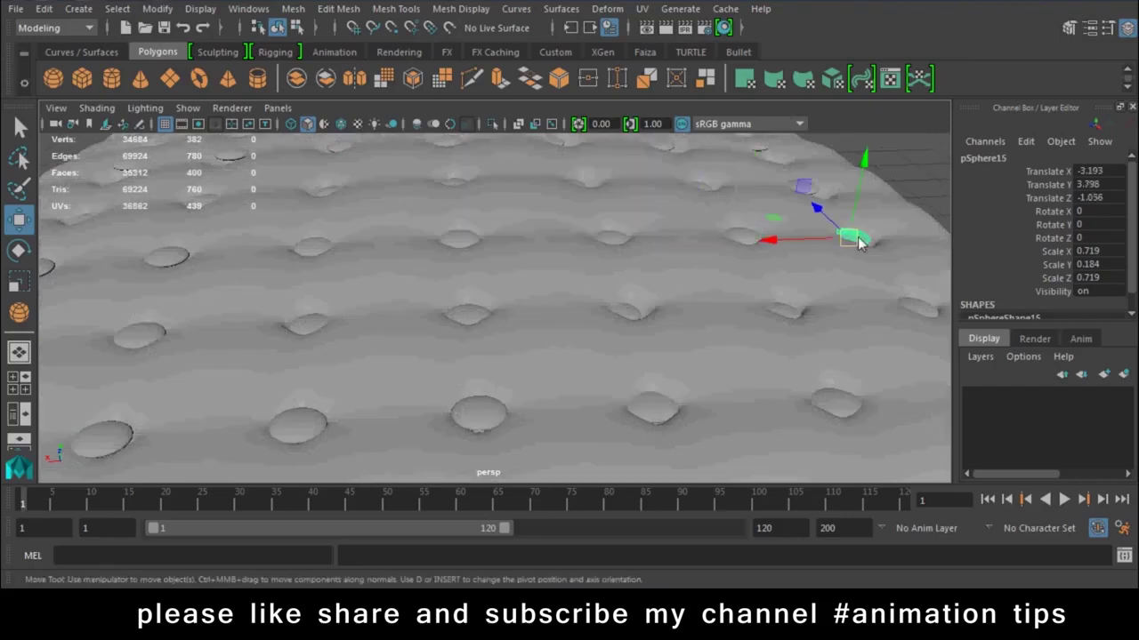
left_click_drag(850, 253, 866, 252)
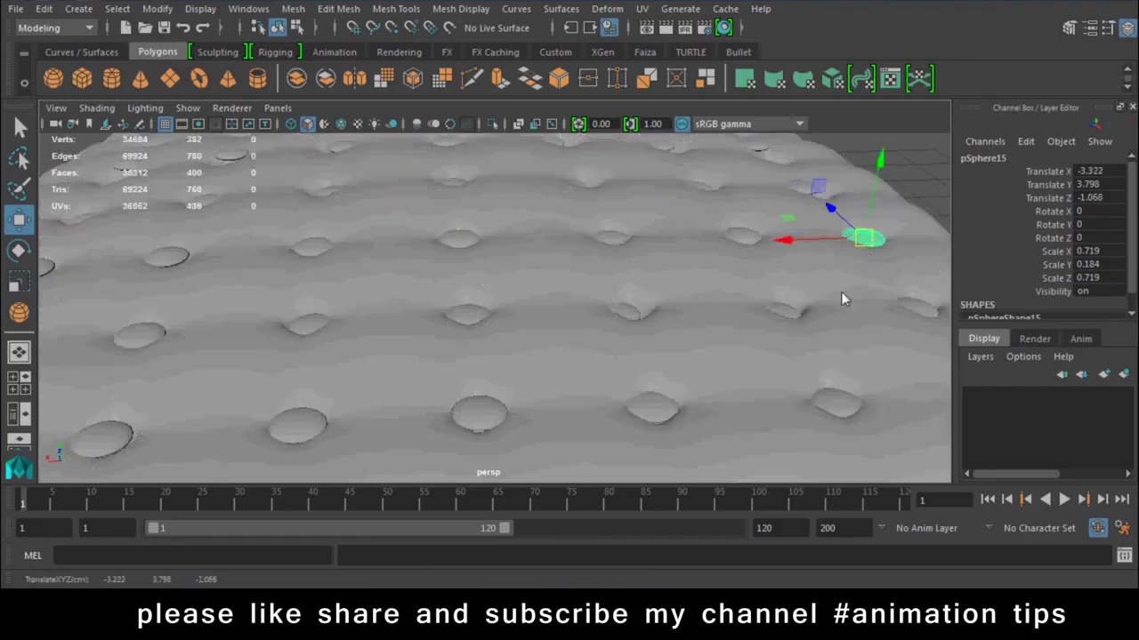
left_click(786, 319)
left_click(788, 320)
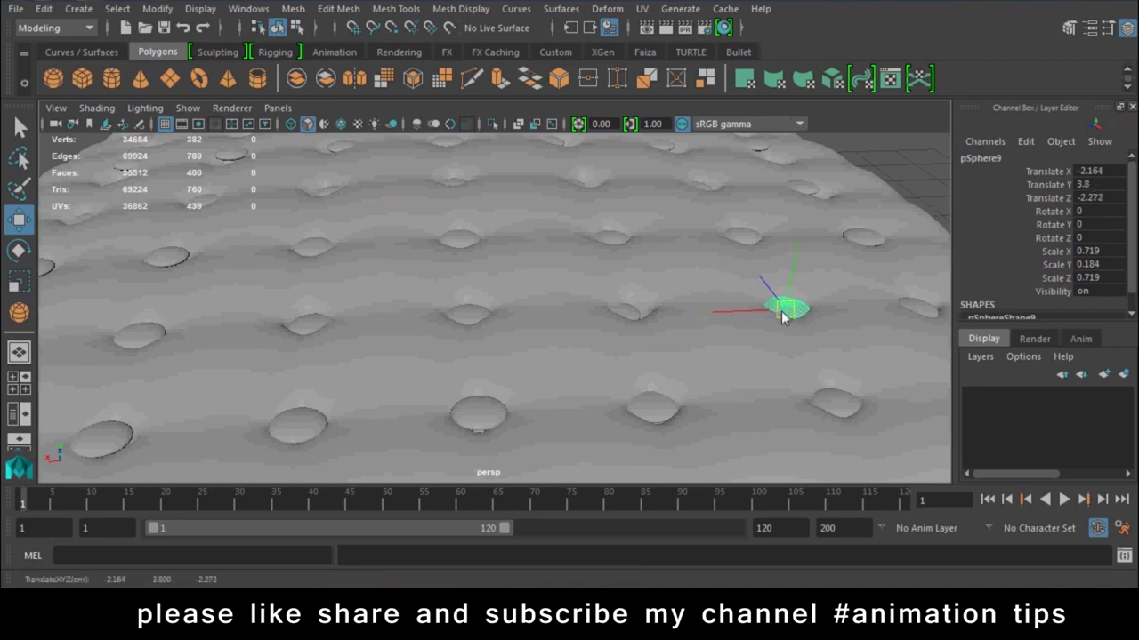
left_click(627, 311)
left_click_drag(612, 311, 630, 313)
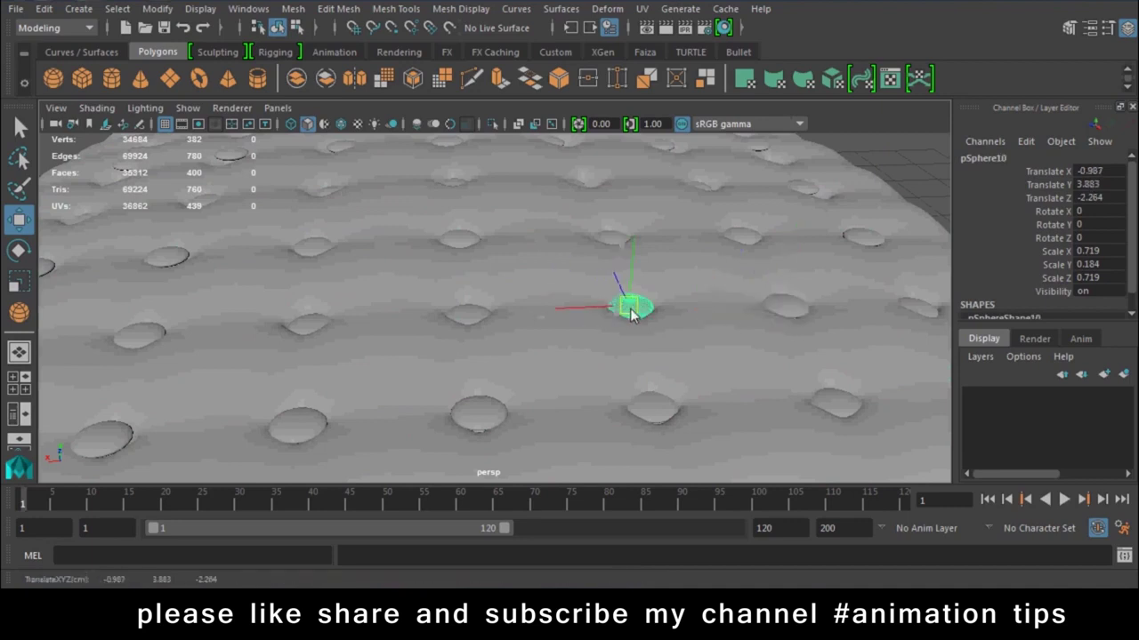
left_click(468, 316)
left_click_drag(468, 313, 464, 311)
mouse_move(757, 344)
right_mouse_down("alt")
mouse_move(621, 358)
mouse_move(483, 317)
right_mouse_up("alt")
Nudge the buttons near the cushion edge into their dimples
left_click(481, 315)
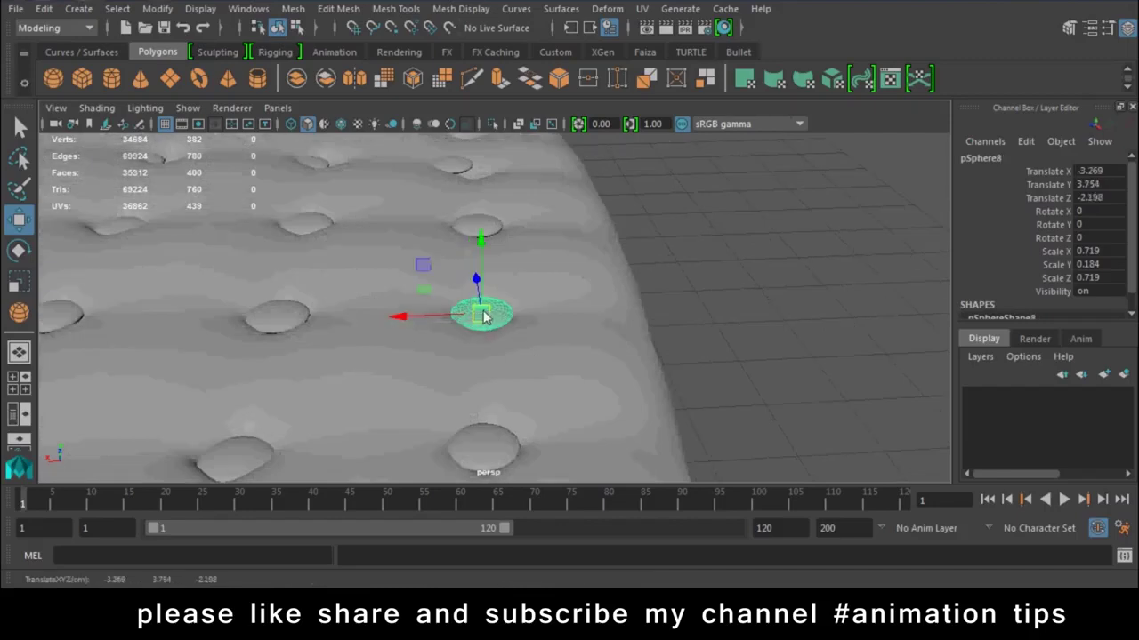
left_click(469, 222)
left_click_drag(551, 247, 356, 307, "alt")
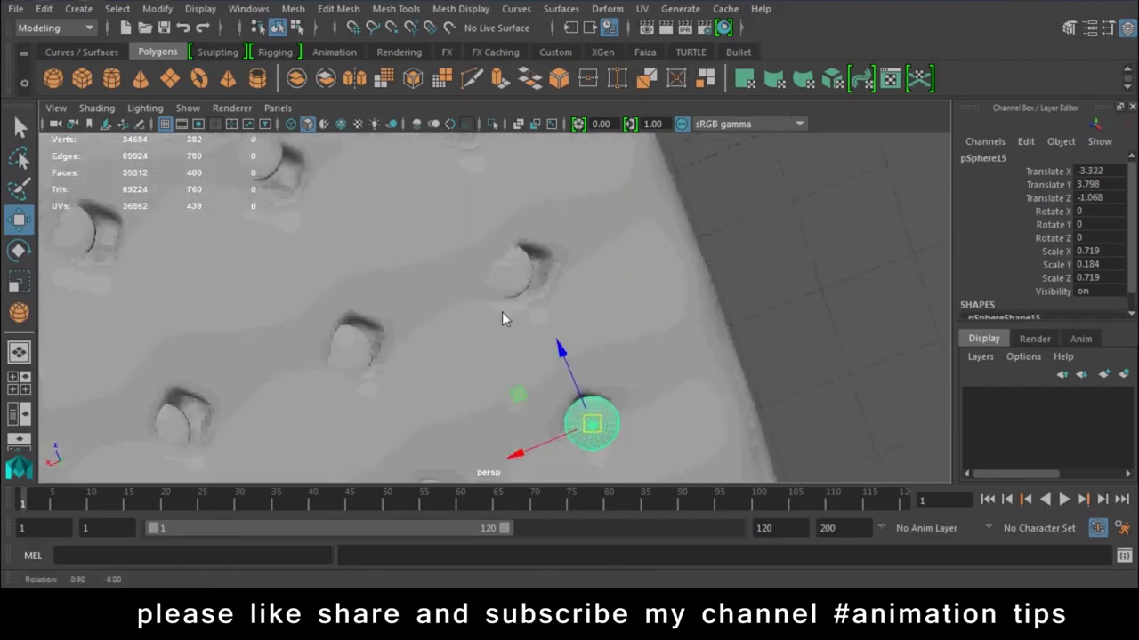
left_click(356, 307)
mouse_move(496, 235)
left_mouse_down("alt")
mouse_move(452, 330)
mouse_move(457, 291)
mouse_move(570, 417)
left_mouse_up("alt")
mouse_move(600, 307)
left_mouse_down()
mouse_move(638, 318)
mouse_move(673, 396)
mouse_move(395, 335)
mouse_move(605, 336)
left_mouse_up()
left_click(597, 330)
left_click(628, 300)
left_click(582, 354)
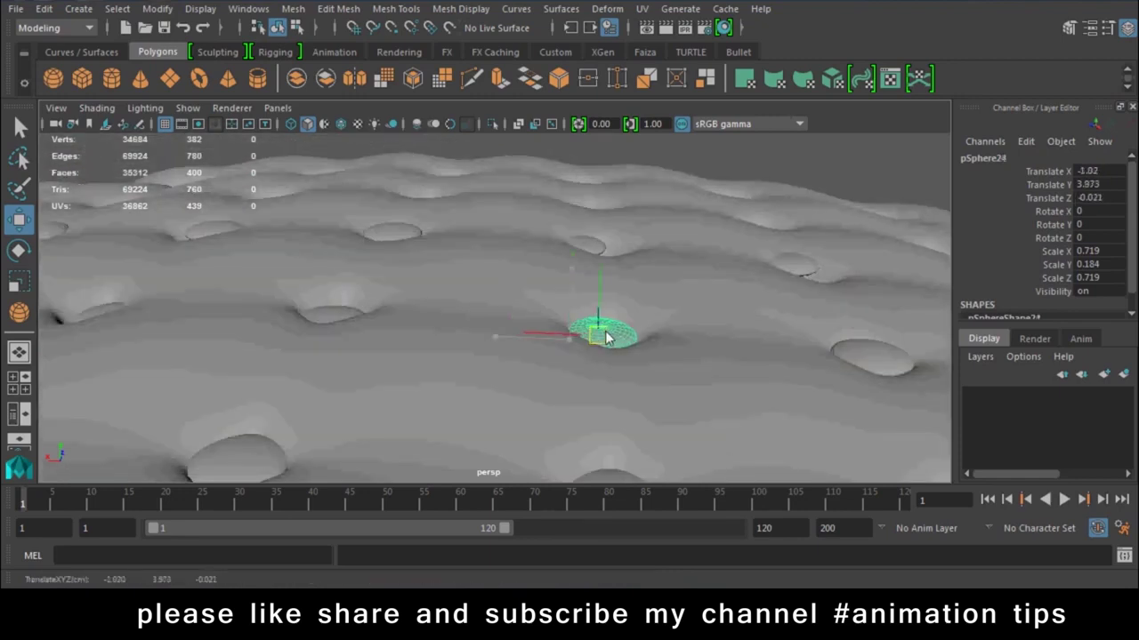
left_click(595, 251)
left_click(580, 246)
left_click_drag(579, 245, 609, 252)
Shift the right-hand button into its dimple and marquee-select the whole buttoned cushion
mouse_move(795, 261)
left_mouse_down("alt")
mouse_move(808, 371)
mouse_move(712, 294)
mouse_move(697, 255)
left_mouse_up("alt")
left_click(700, 260)
left_click(480, 233)
left_click(907, 248)
mouse_move(864, 317)
left_mouse_down("alt")
mouse_move(718, 285)
mouse_move(711, 343)
left_mouse_up("alt")
scroll(711, 343, "down", 4)
mouse_move(249, 355)
left_mouse_down("alt")
mouse_move(400, 374)
mouse_move(355, 369)
mouse_move(577, 307)
mouse_move(567, 394)
mouse_move(678, 373)
mouse_move(346, 324)
left_mouse_up("alt")
scroll(678, 374, "down", 4)
left_click_drag(595, 402, 613, 416)
Duplicate the buttoned cushion twice along Z into a row of three and inspect them
scroll(521, 386, "up", 3)
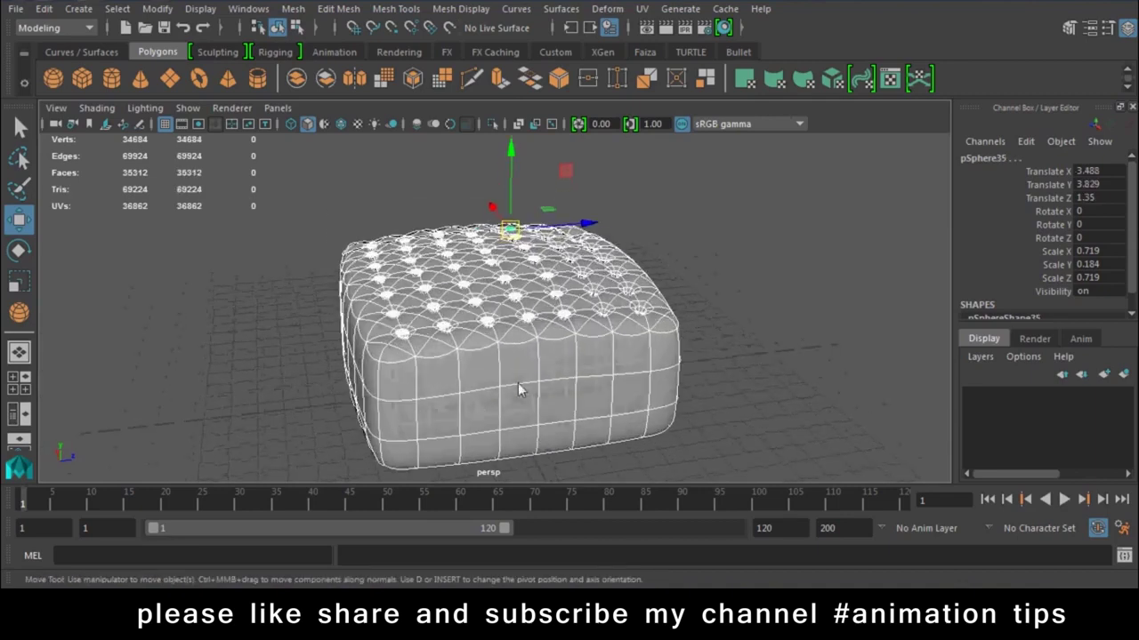
key("ctrl+d")
left_click_drag(576, 233, 805, 231)
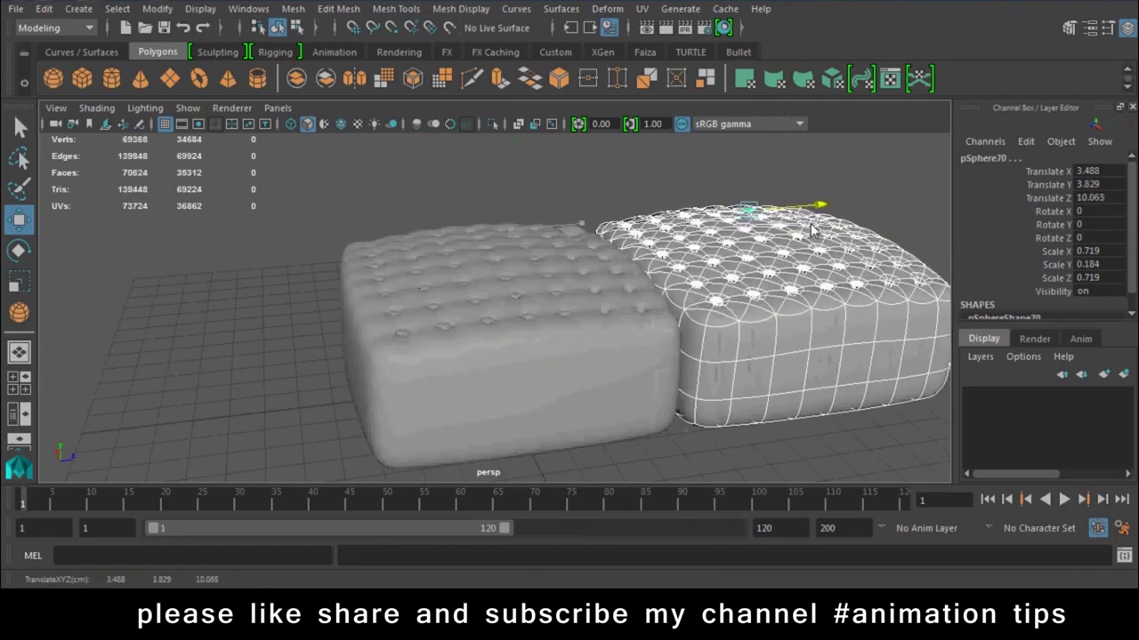
key("shift+d")
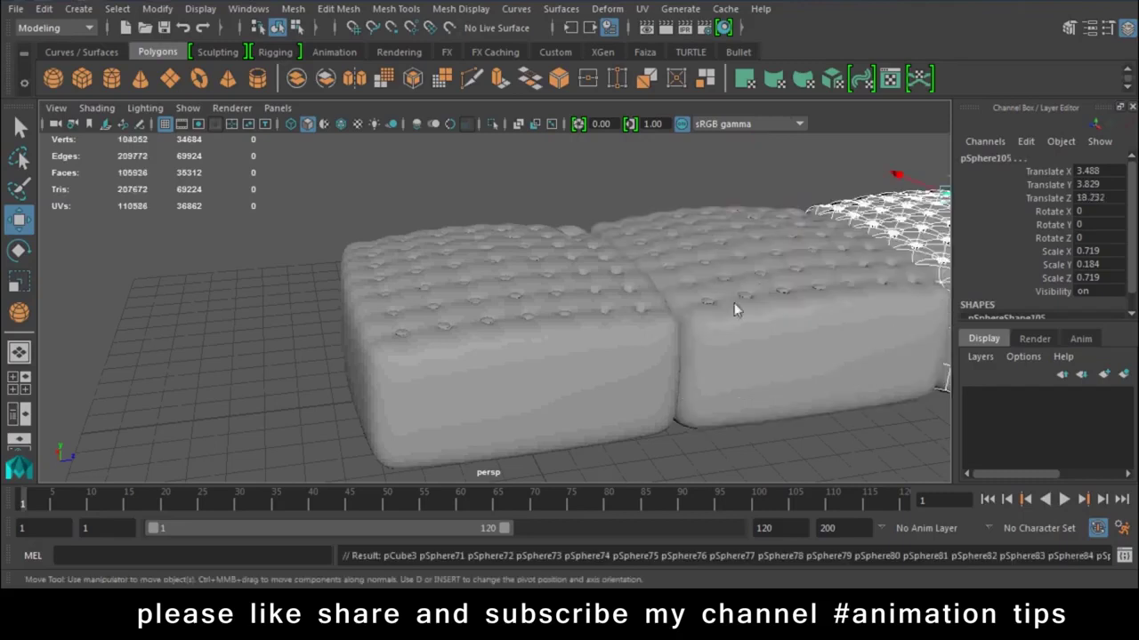
scroll(734, 302, "down", 2)
left_click(798, 450)
left_click_drag(798, 450, 410, 216, "alt")
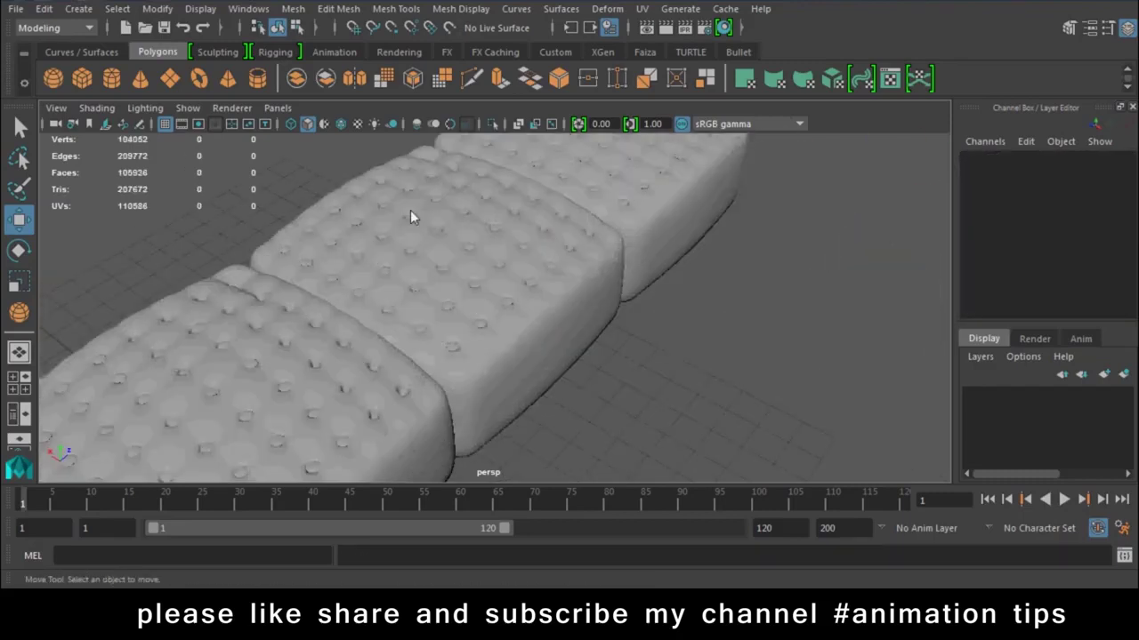
scroll(410, 210, "up", 3)
mouse_move(353, 330)
left_mouse_down("alt")
mouse_move(656, 392)
mouse_move(362, 322)
mouse_move(589, 321)
left_mouse_up("alt")
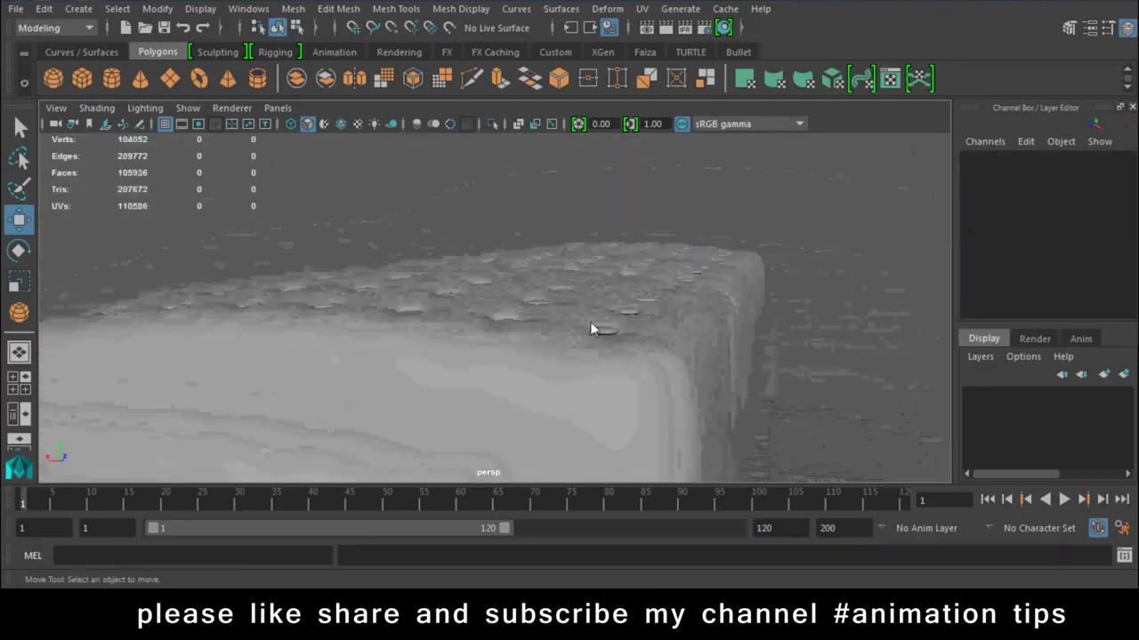
scroll(590, 321, "down", 5)
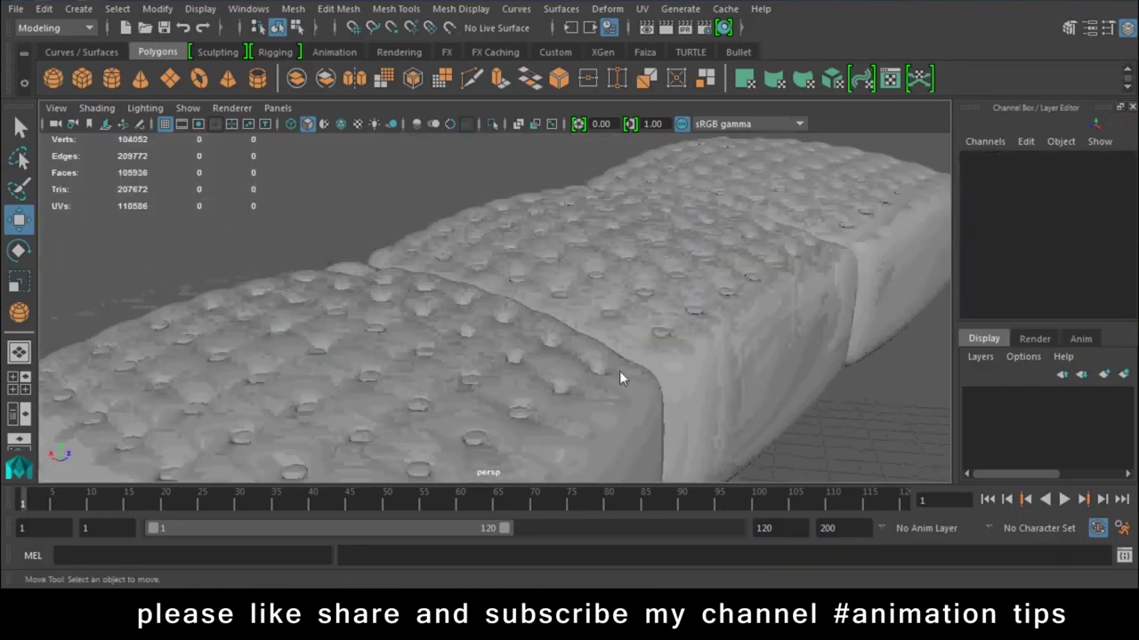
left_click_drag(620, 371, 682, 378, "alt")
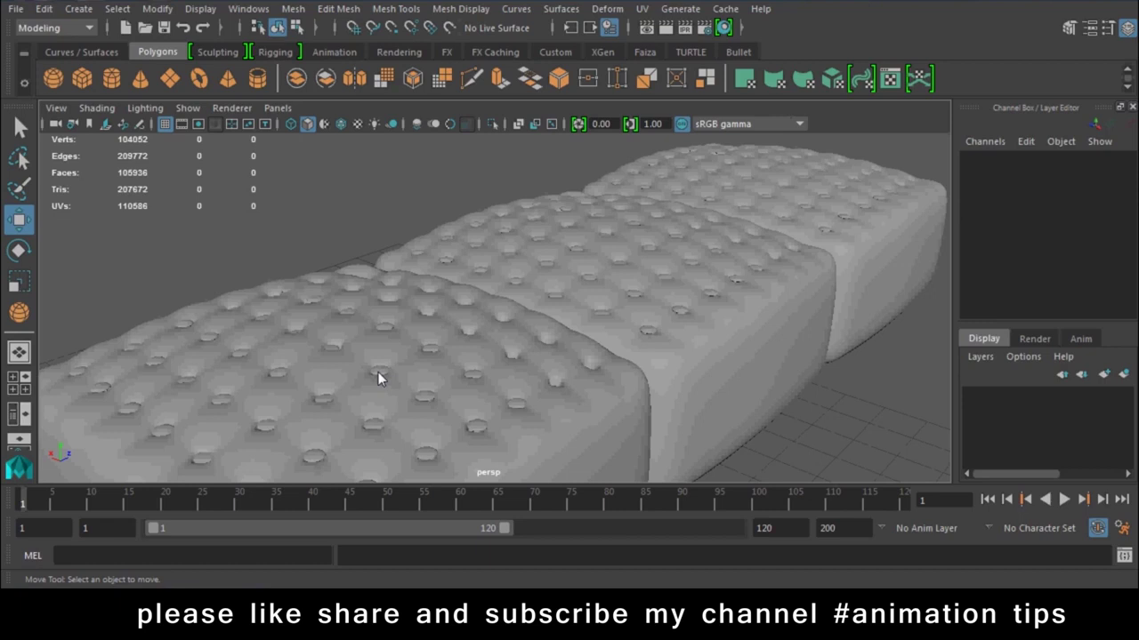
Try duplicating the seat cushions and tipping the copy upright, then undo back to the originals
scroll(511, 450, "down", 5)
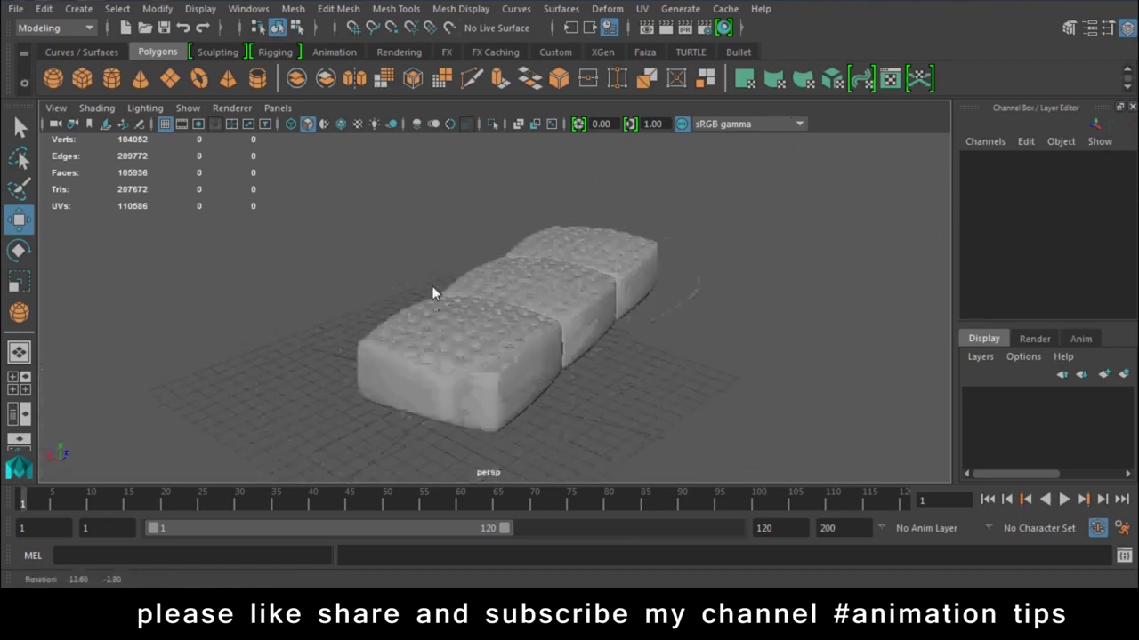
left_click_drag(432, 286, 499, 415, "alt")
left_click_drag(700, 231, 587, 342)
key("ctrl+d")
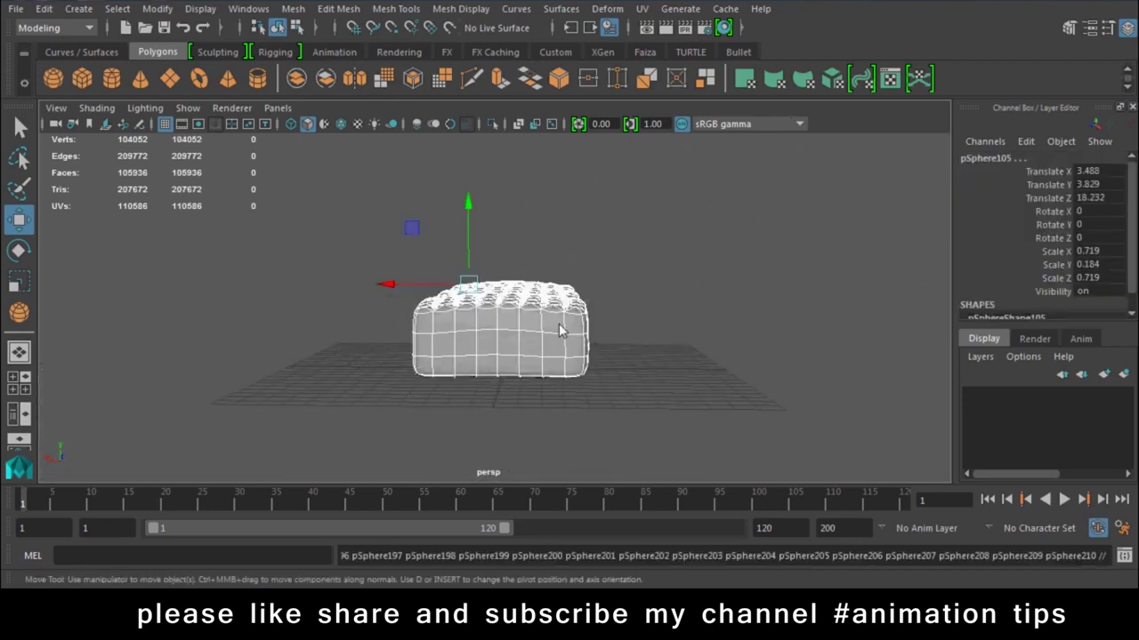
key("e")
left_click_drag(539, 273, 623, 521)
key("w")
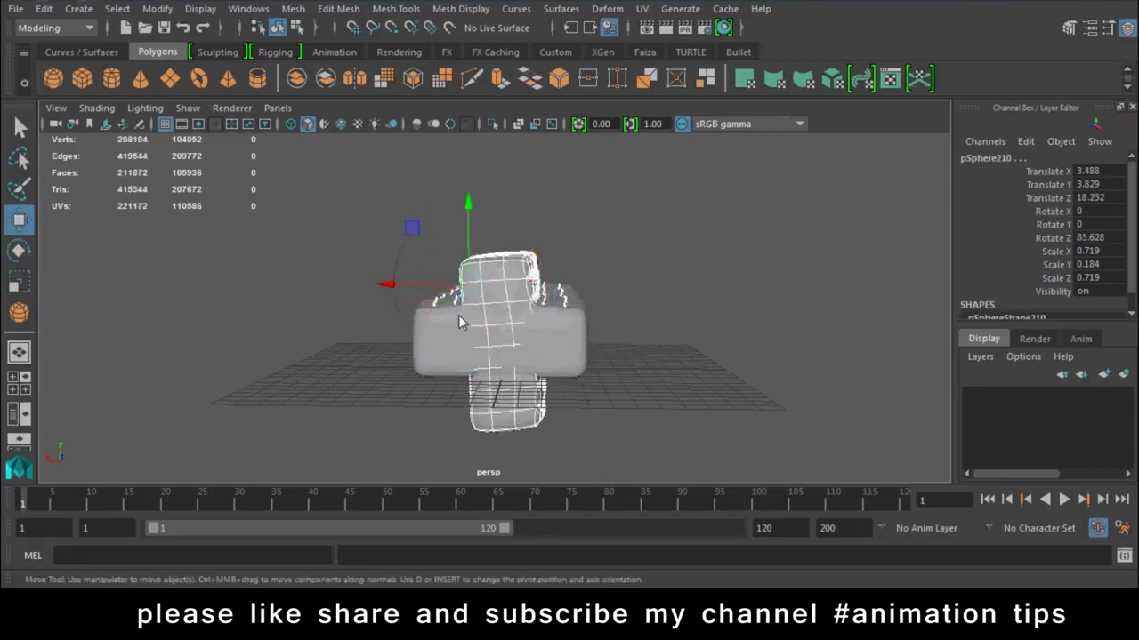
left_click_drag(405, 292, 299, 281)
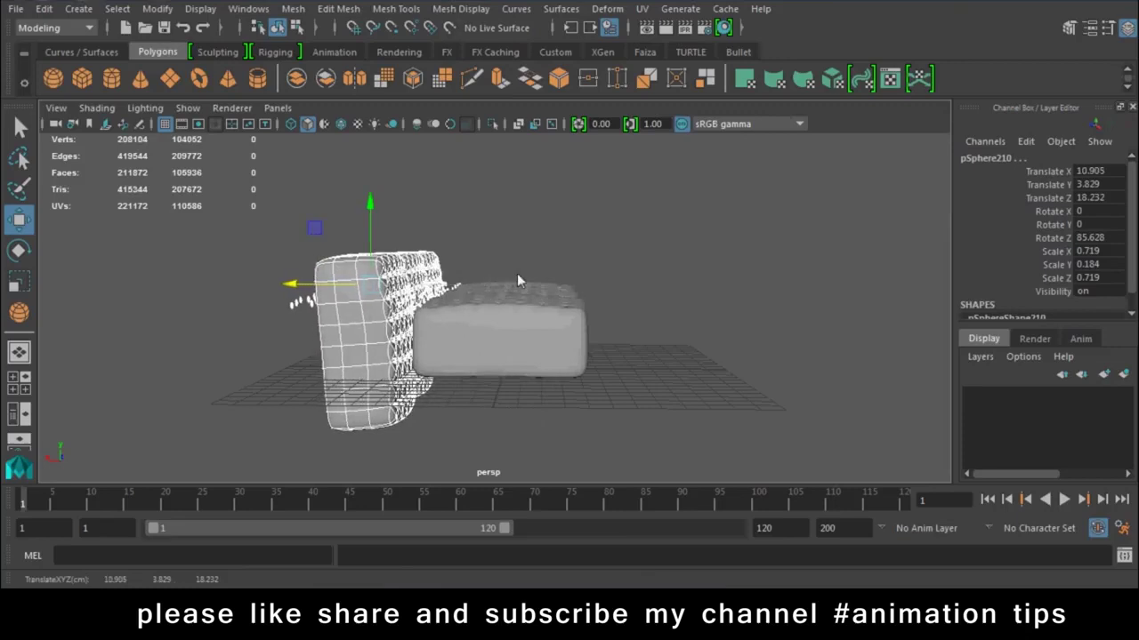
key("ctrl+z")
key("ctrl+z")
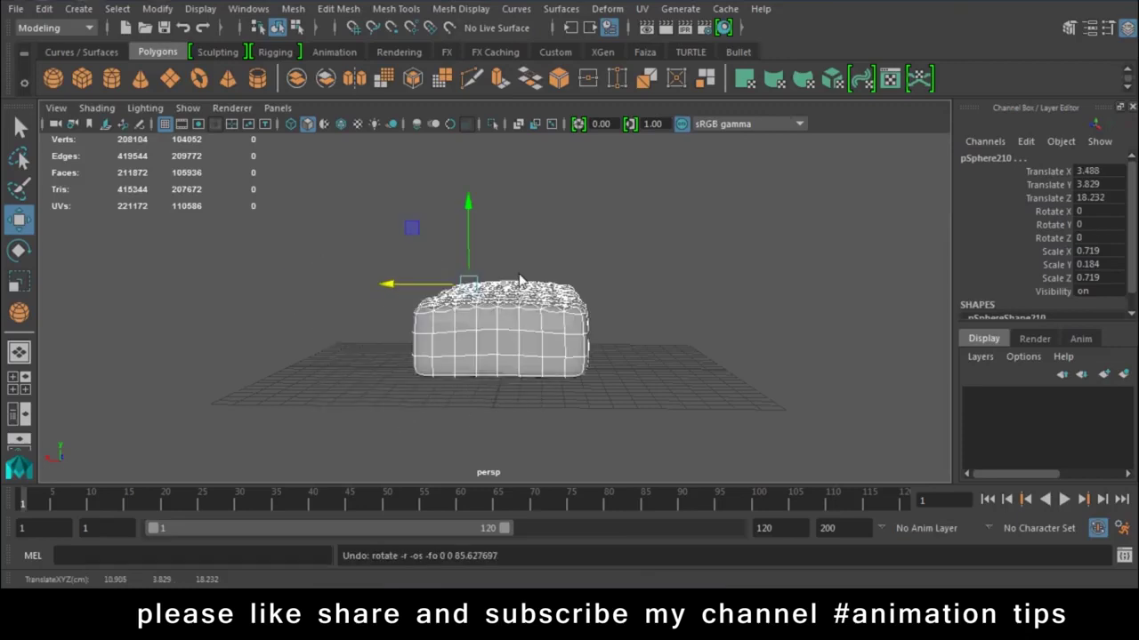
key("ctrl+z")
Group the three seat cushions, duplicate the group, and slide the copy left along X
key("ctrl+g")
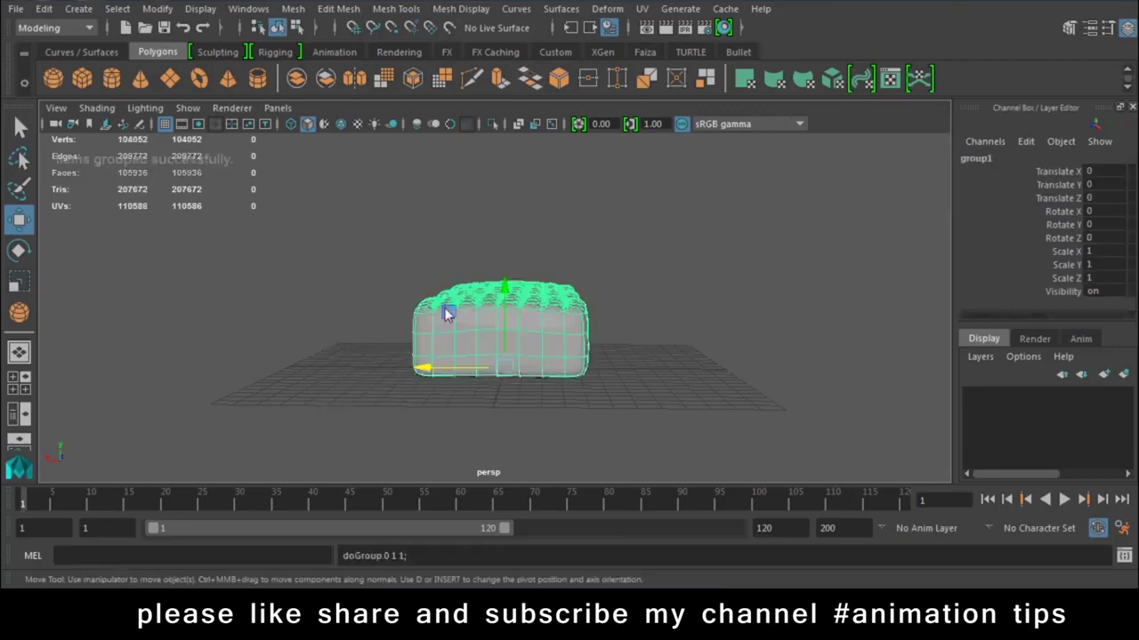
left_click_drag(445, 365, 286, 367)
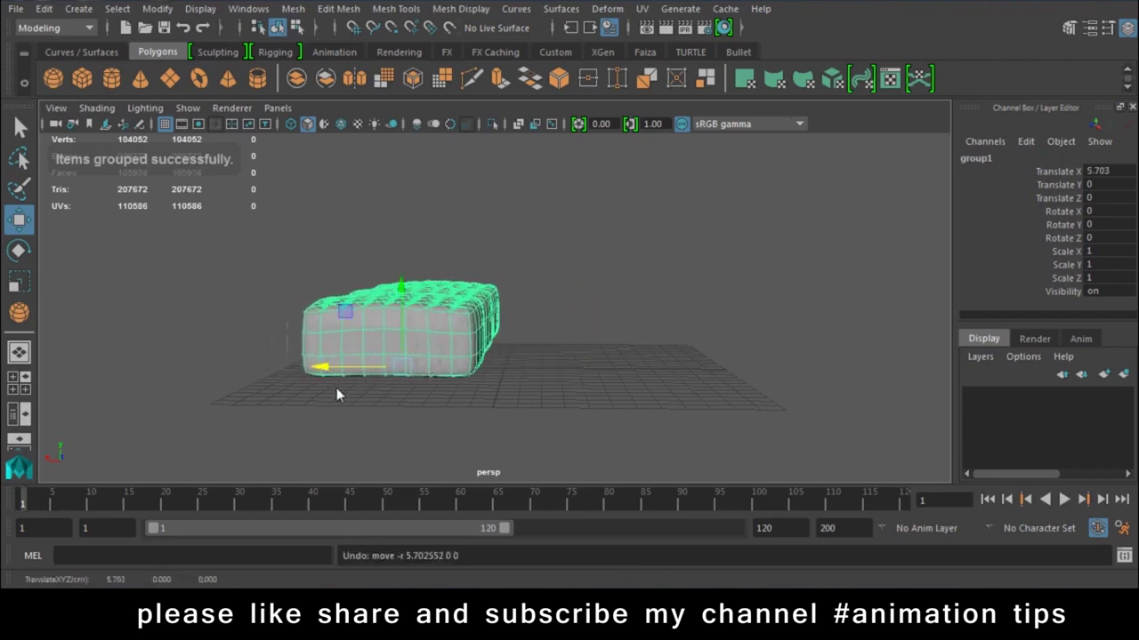
key("ctrl+z")
key("ctrl+g")
key("ctrl+d")
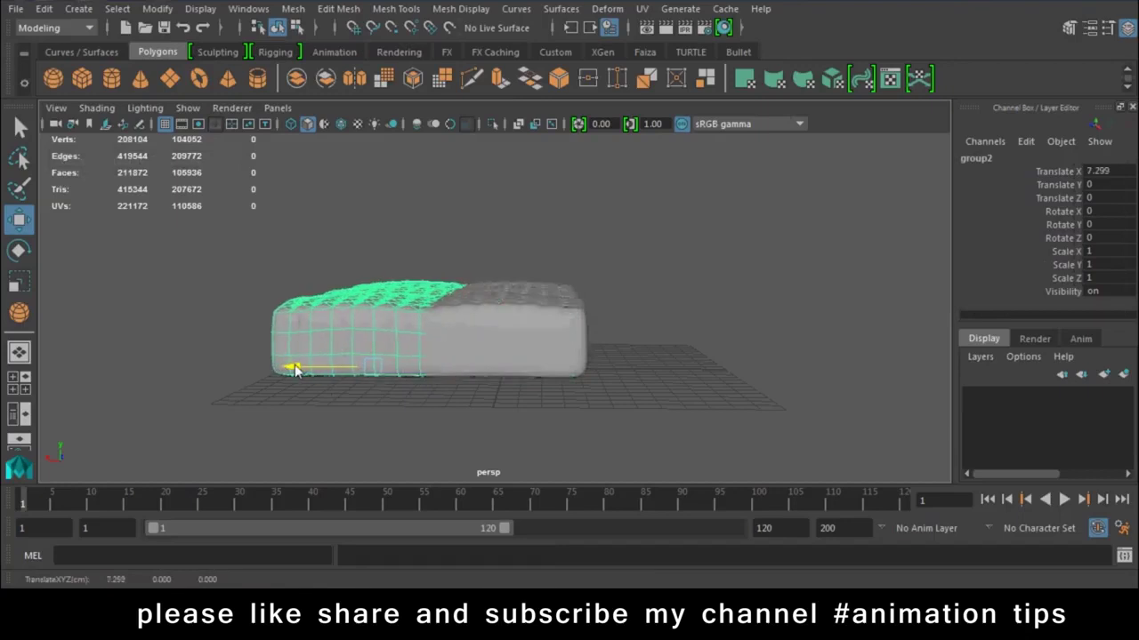
left_click_drag(406, 372, 267, 373)
Rotate the duplicate group upright about Z (81.287°) and raise it along Y as the backrest
key("e")
left_click_drag(395, 322, 447, 430)
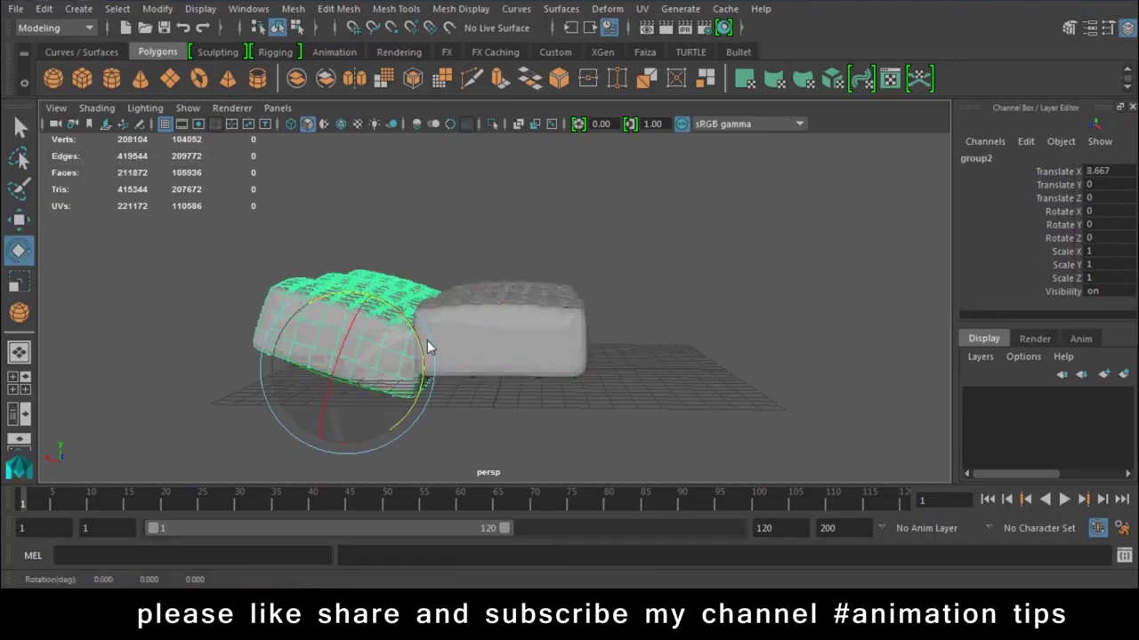
key("q")
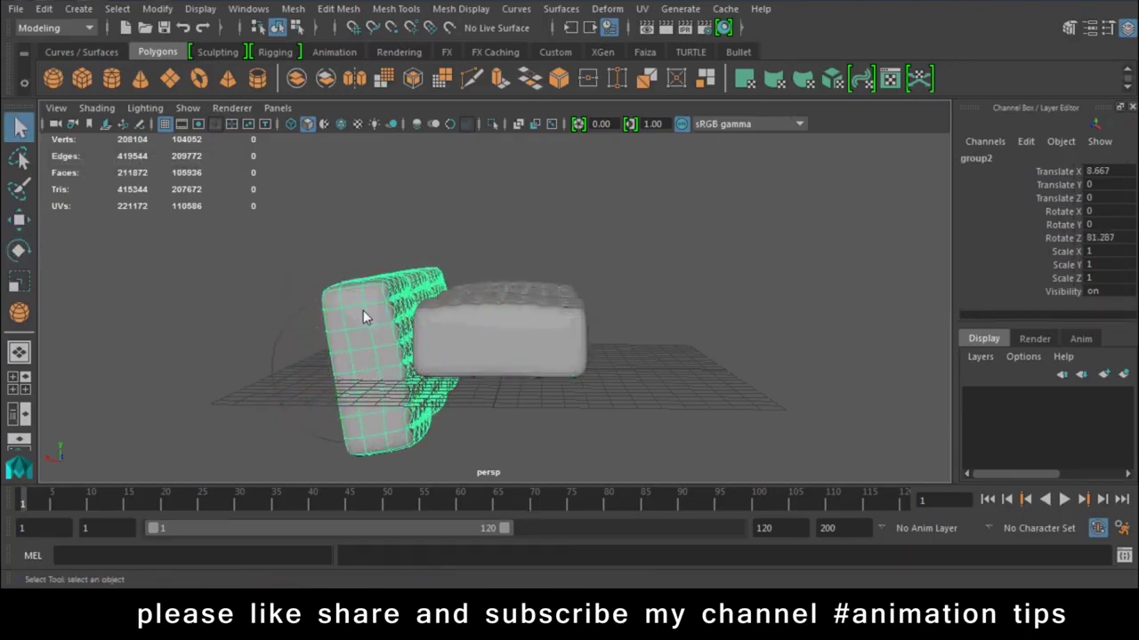
key("w")
left_click_drag(358, 296, 373, 218)
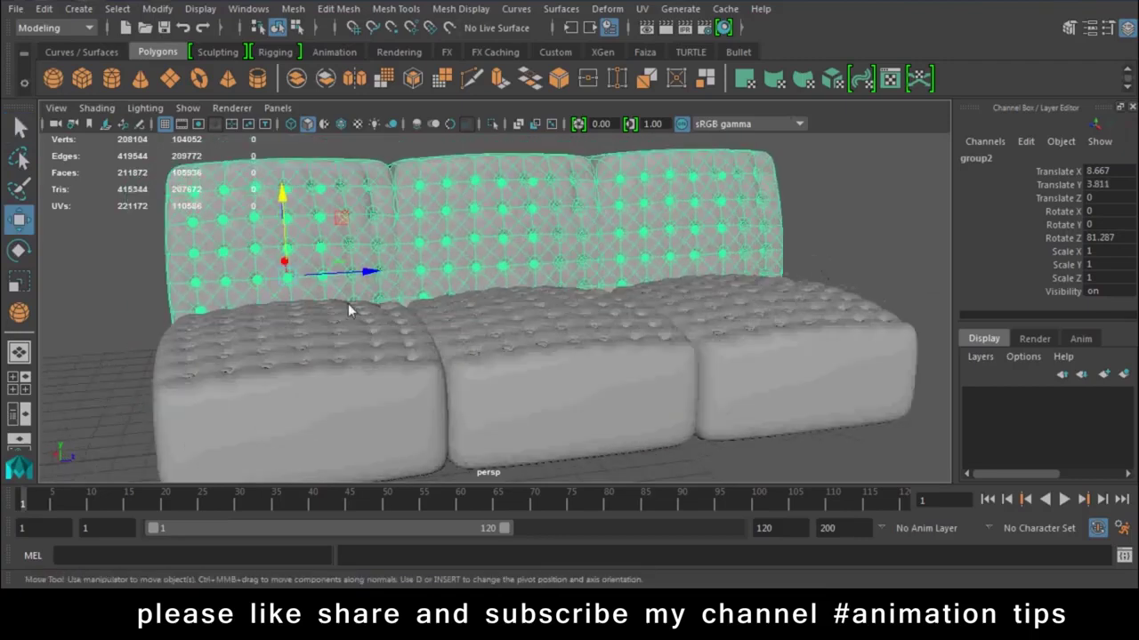
Nudge the backrest group slightly closer to the seat cushions along X, then deselect it
left_click_drag(348, 304, 228, 322, "alt")
left_click_drag(153, 304, 163, 305)
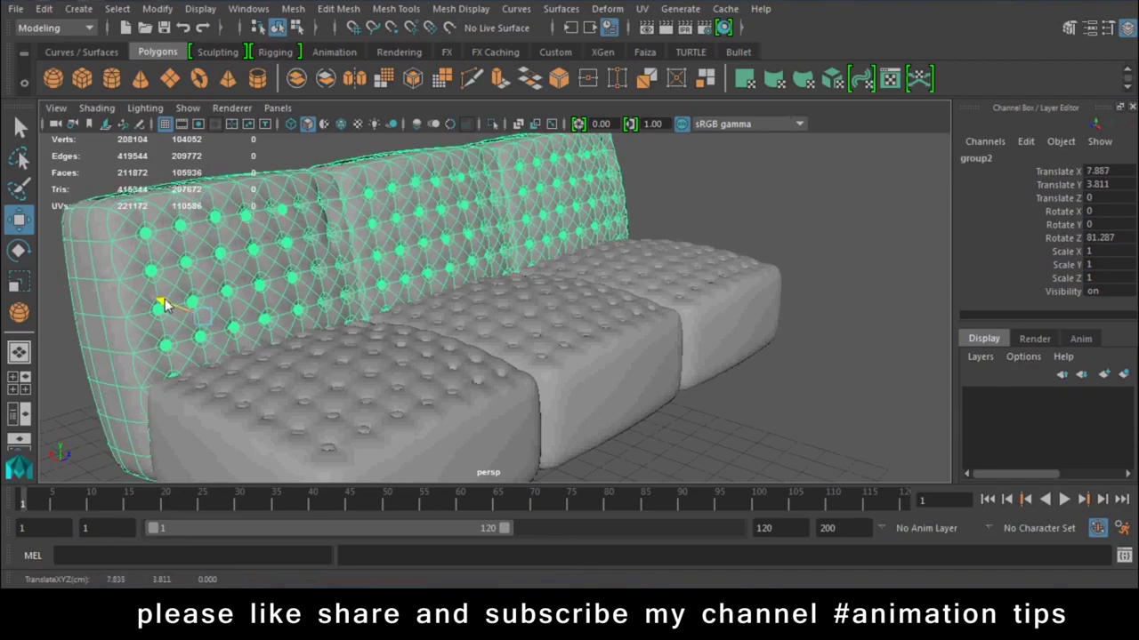
left_click(770, 218)
Orbit and zoom around the sofa to inspect the backrest dimples and overall shape
left_click_drag(770, 218, 625, 290, "alt")
mouse_move(625, 289)
right_mouse_down("alt")
mouse_move(712, 353)
mouse_move(644, 316)
mouse_move(501, 323)
right_mouse_up("alt")
right_click_drag(488, 270, 448, 190, "alt")
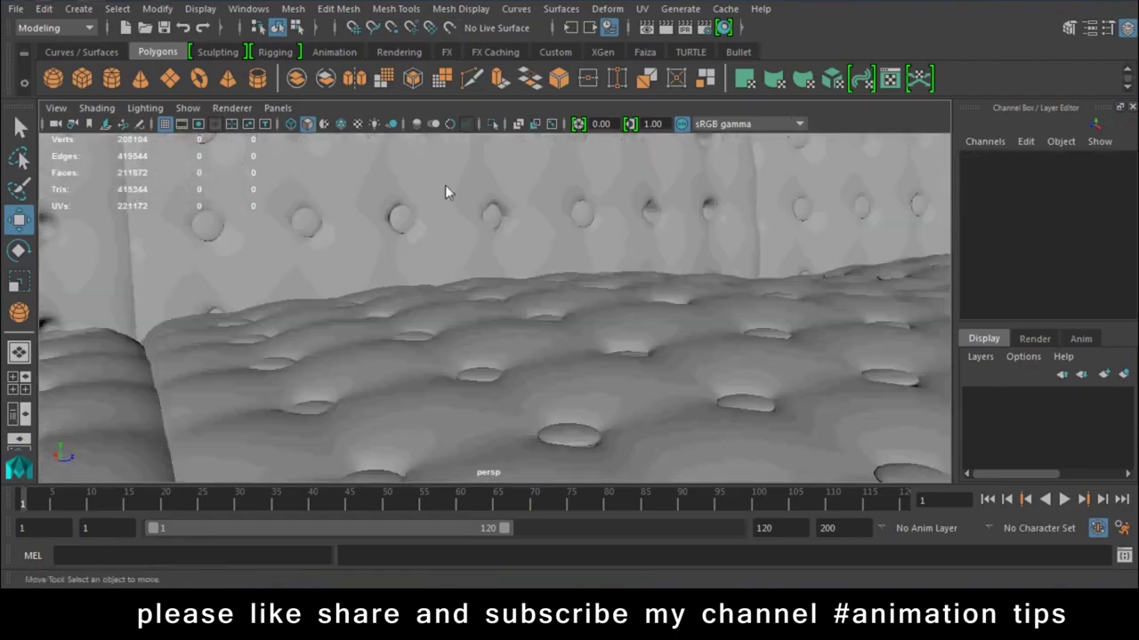
middle_click_drag(447, 191, 418, 324, "alt")
left_click_drag(418, 324, 451, 283, "alt")
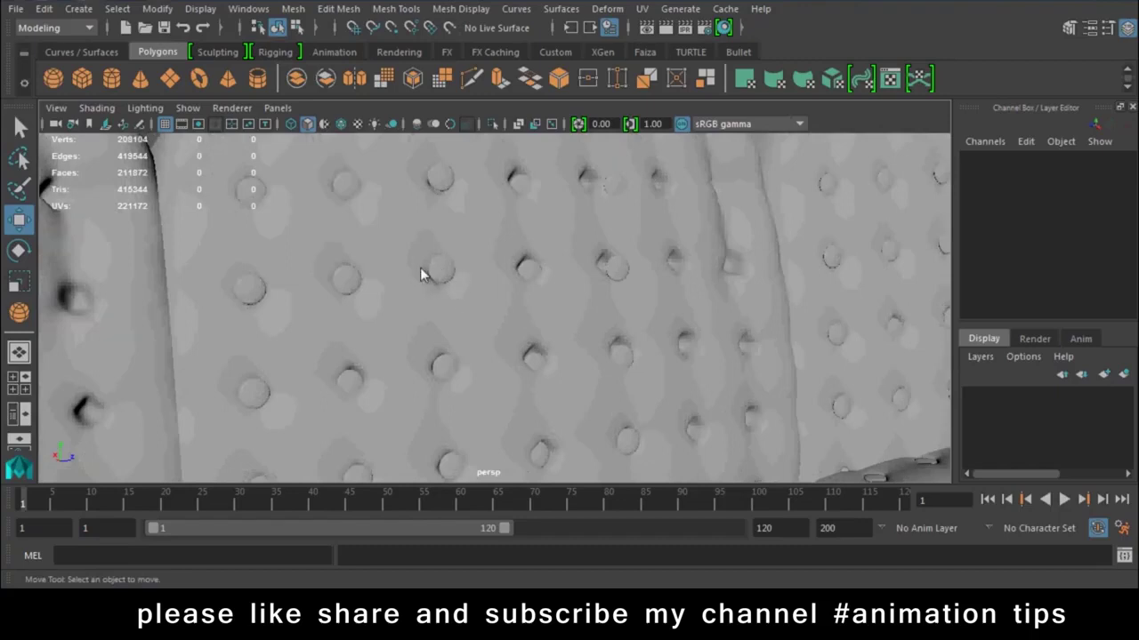
right_click_drag(563, 358, 297, 330, "alt")
mouse_move(297, 330)
left_mouse_down("alt")
mouse_move(368, 368)
mouse_move(468, 307)
left_mouse_up("alt")
right_click_drag(468, 308, 338, 259, "alt")
mouse_move(338, 259)
left_mouse_down("alt")
mouse_move(613, 481)
mouse_move(534, 401)
mouse_move(579, 399)
mouse_move(525, 383)
mouse_move(594, 336)
left_mouse_up("alt")
Toggle the four-view layout and switch the viewport to the left side view
key("space")
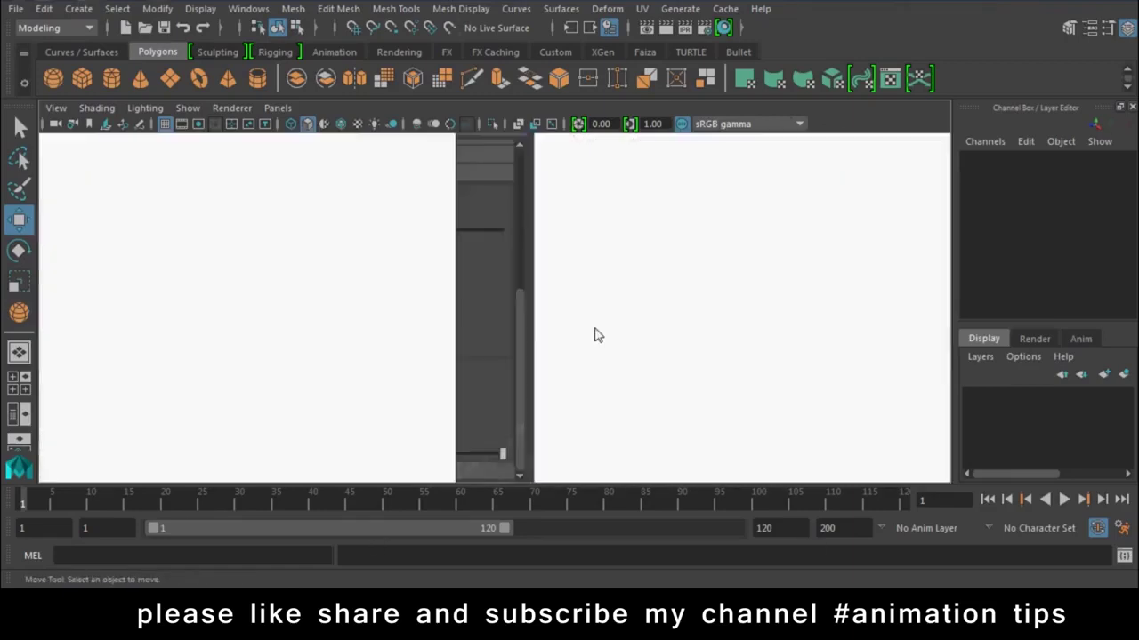
key("space")
key("space")
left_click(587, 301)
left_click(583, 303)
mouse_move(579, 304)
left_mouse_down()
mouse_move(516, 274)
mouse_move(576, 287)
mouse_move(586, 223)
left_mouse_up()
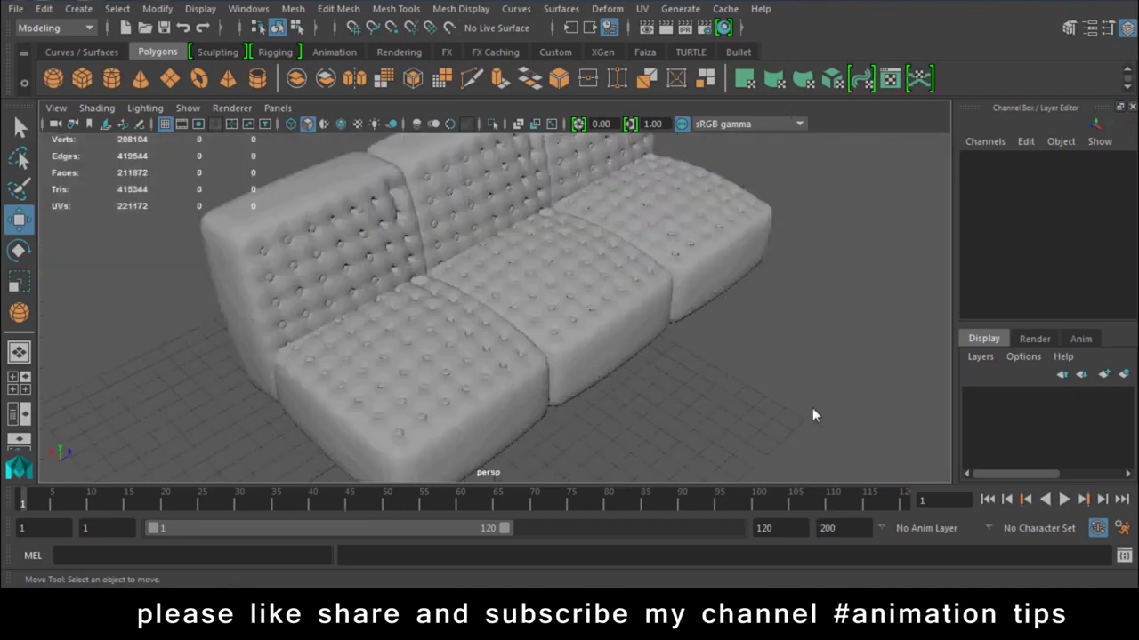
key("space")
key("space")
key("space")
key("space")
key("space")
key("space")
left_click(812, 408)
key("space")
left_click_drag(812, 407, 749, 380)
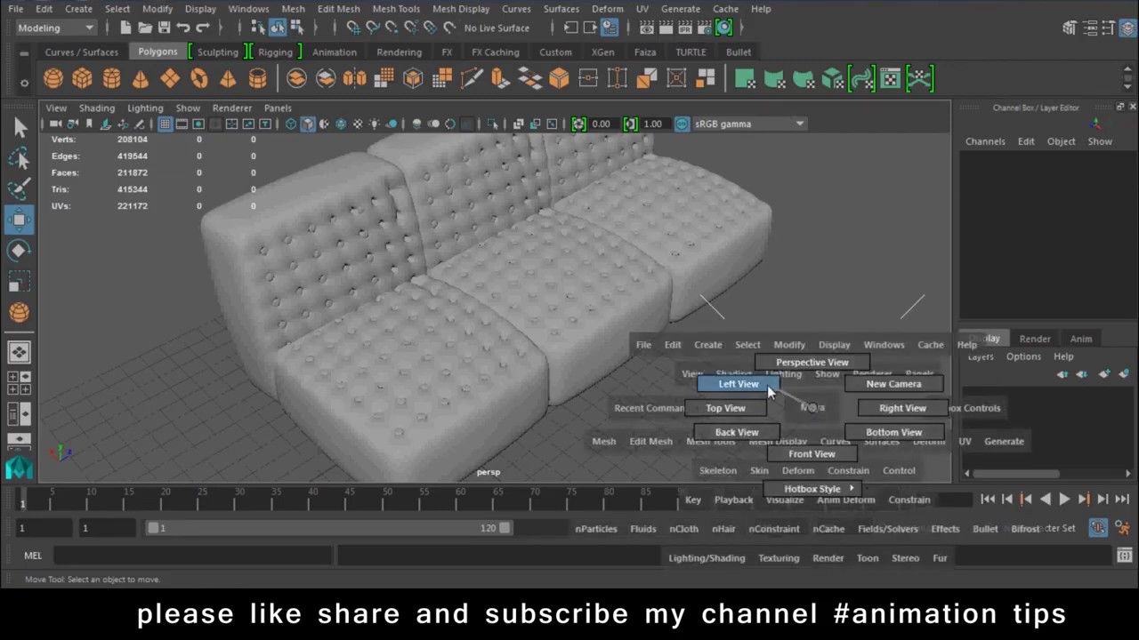
scroll(749, 380, "down", 2)
scroll(606, 392, "down", 2)
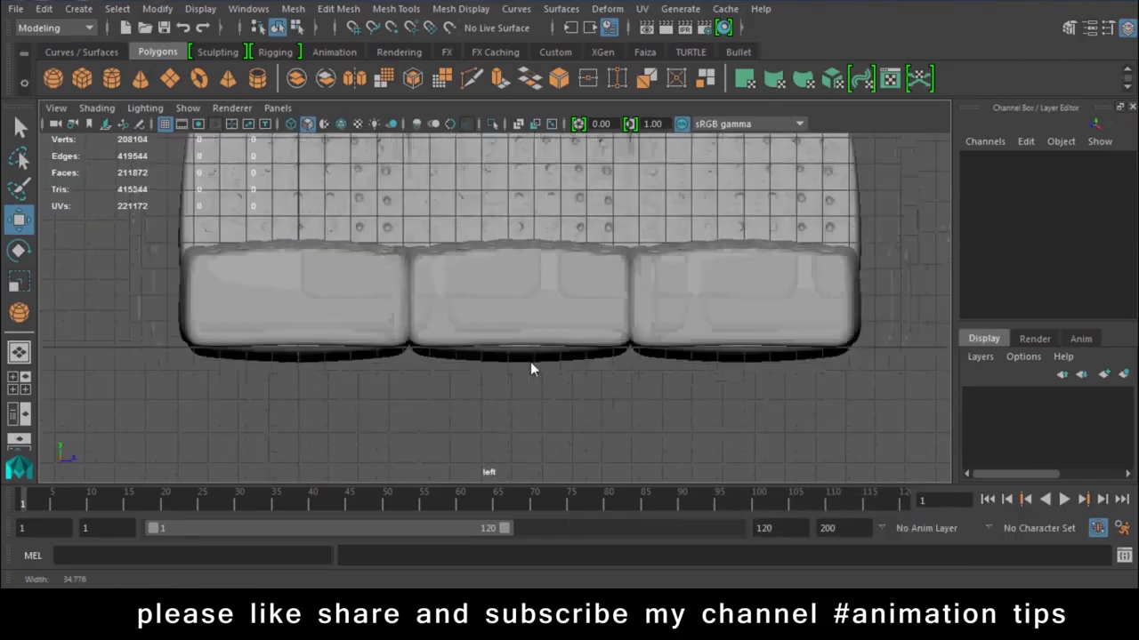
scroll(531, 362, "down", 2)
key("space")
mouse_move(650, 209)
left_mouse_down()
mouse_move(654, 169)
mouse_move(683, 386)
mouse_move(414, 358)
mouse_move(300, 256)
mouse_move(677, 384)
mouse_move(766, 322)
mouse_move(468, 170)
mouse_move(223, 219)
mouse_move(381, 407)
mouse_move(678, 324)
left_mouse_up()
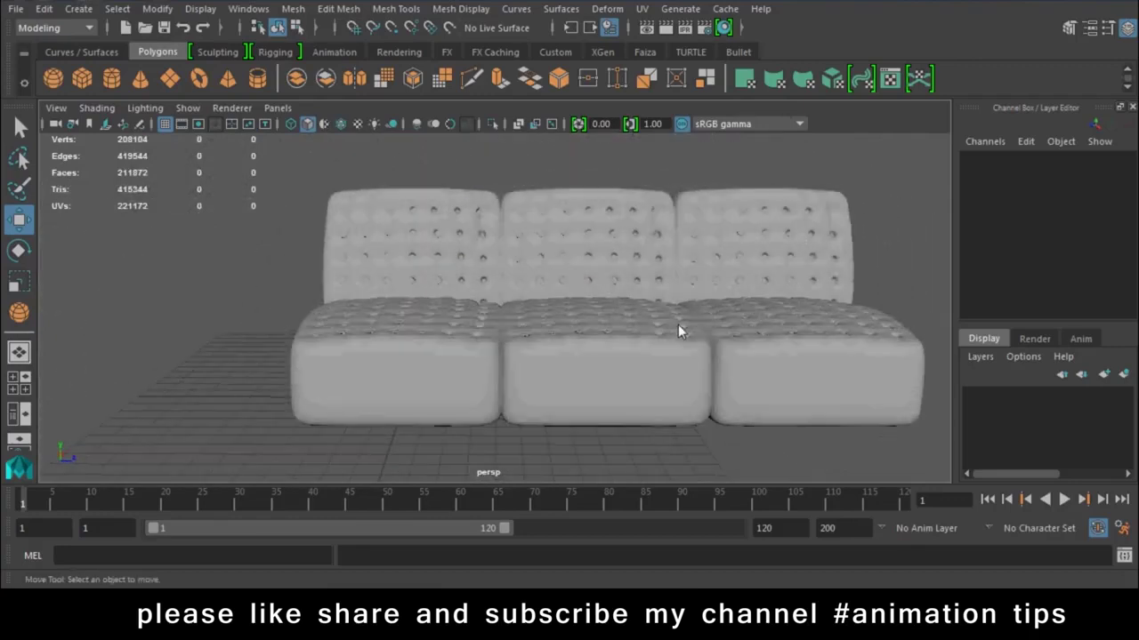
right_click_drag(735, 364, 550, 322, "alt")
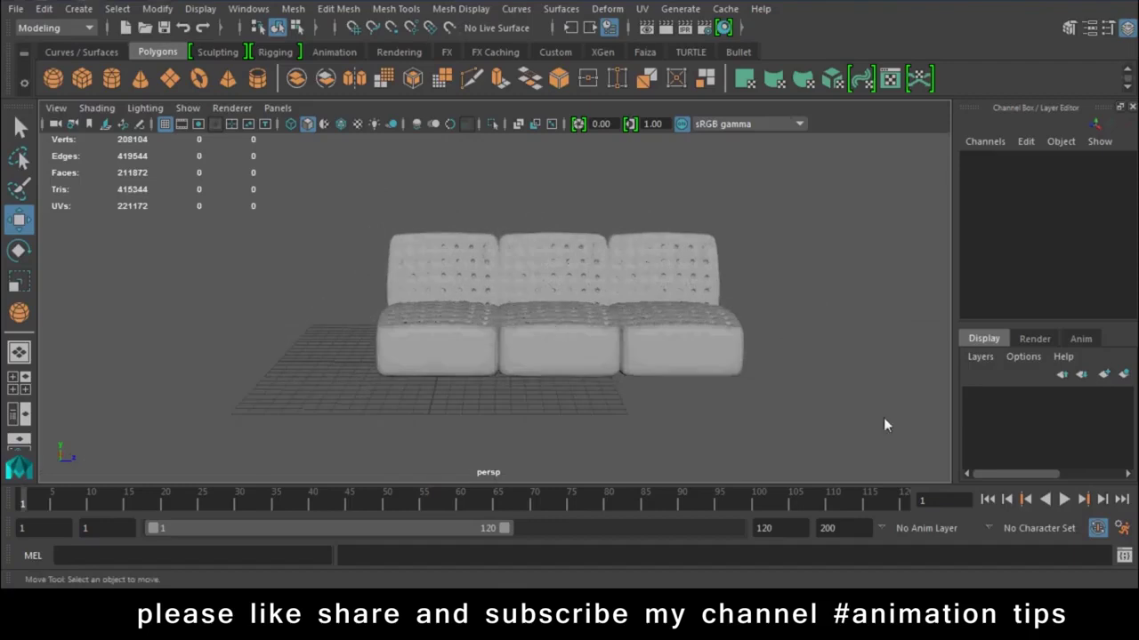
left_click(995, 634)
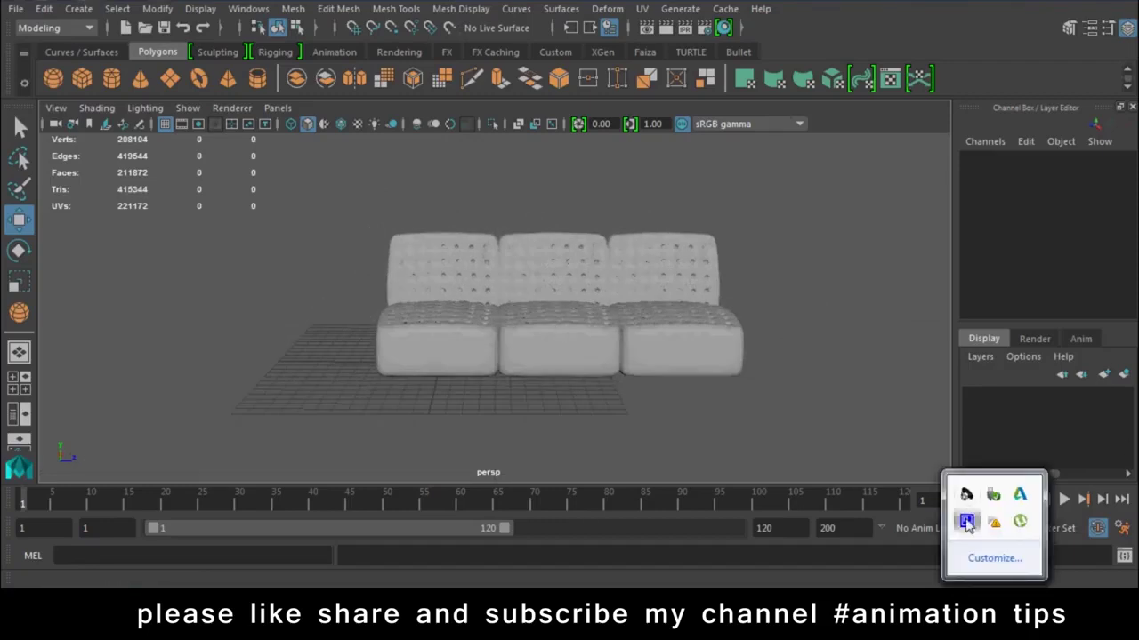
left_click(967, 524)
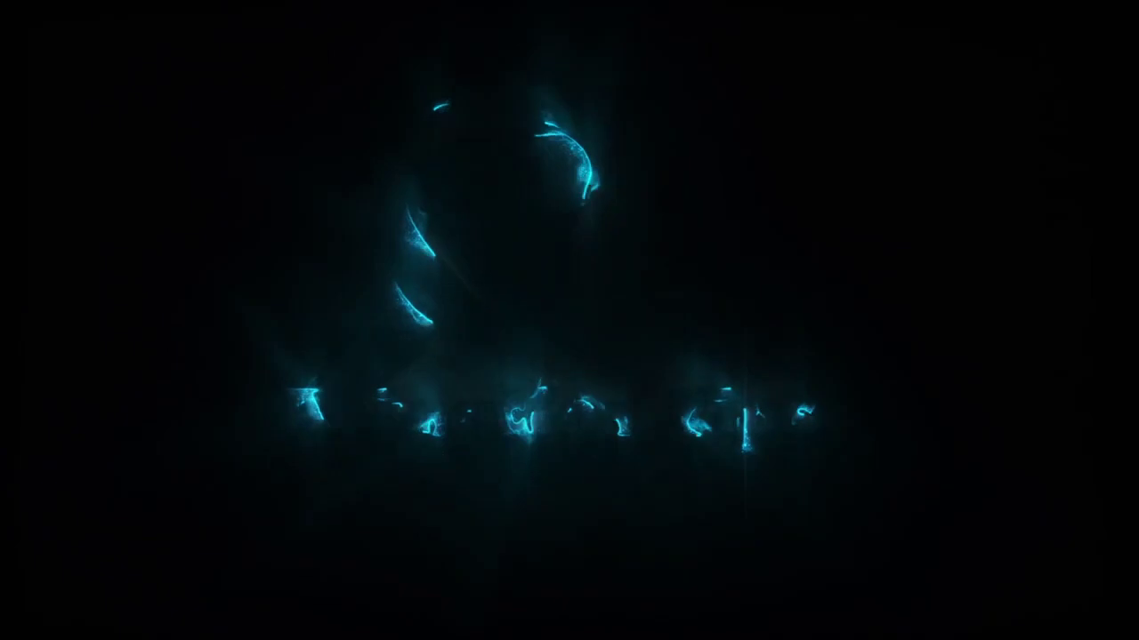